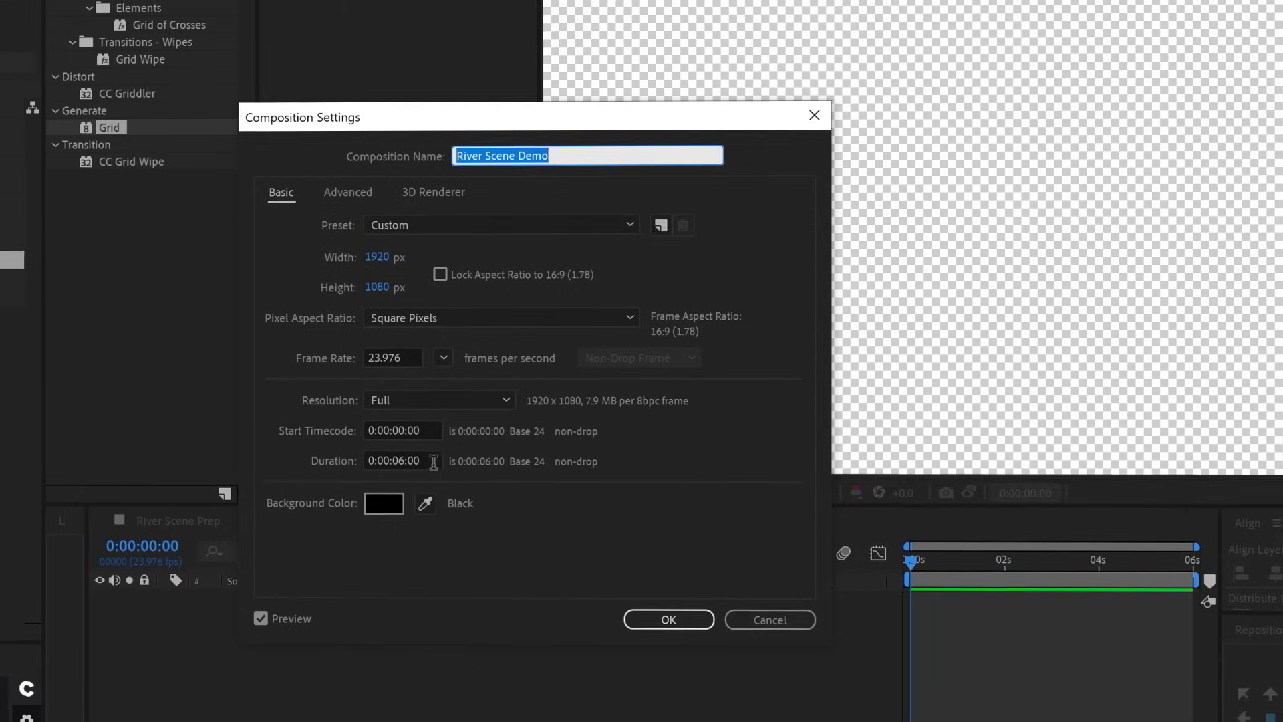
- Add RiverSceneImage_01.jpeg to the River Scene Demo composition and scale it to 43.1%
left_click(667, 618)
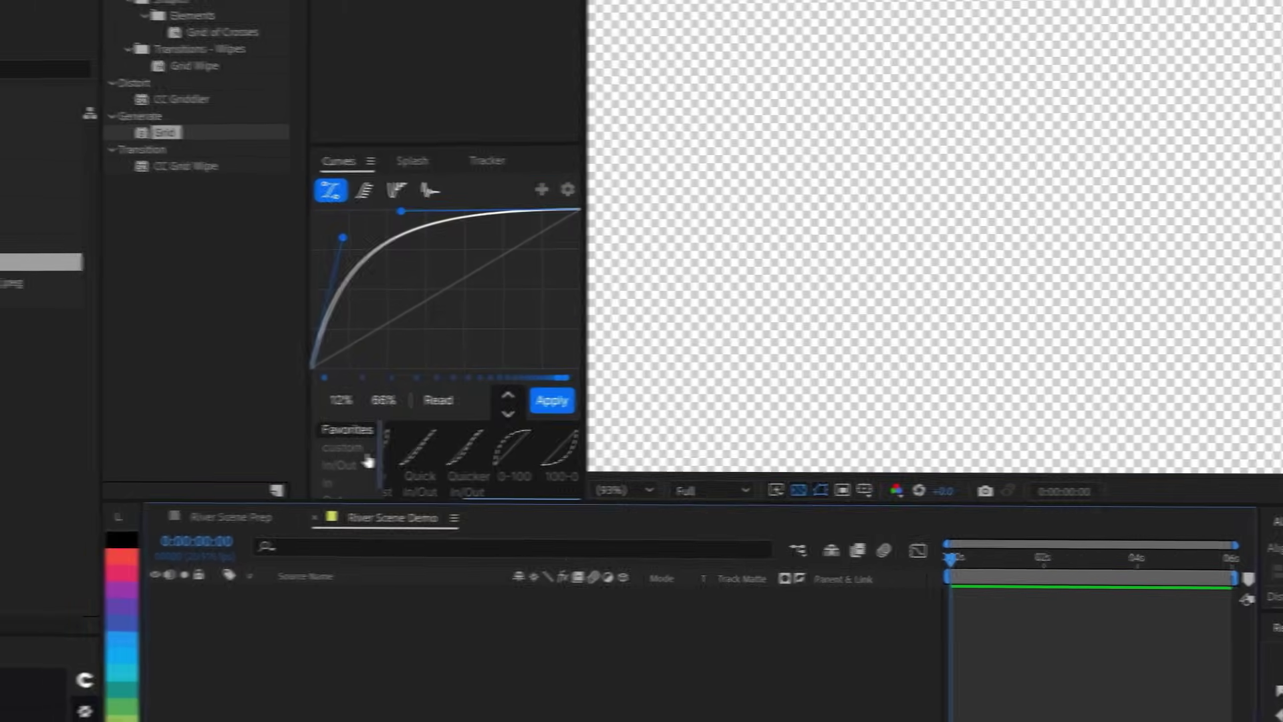
left_click_drag(221, 292, 319, 310)
left_click_drag(657, 612, 659, 613)
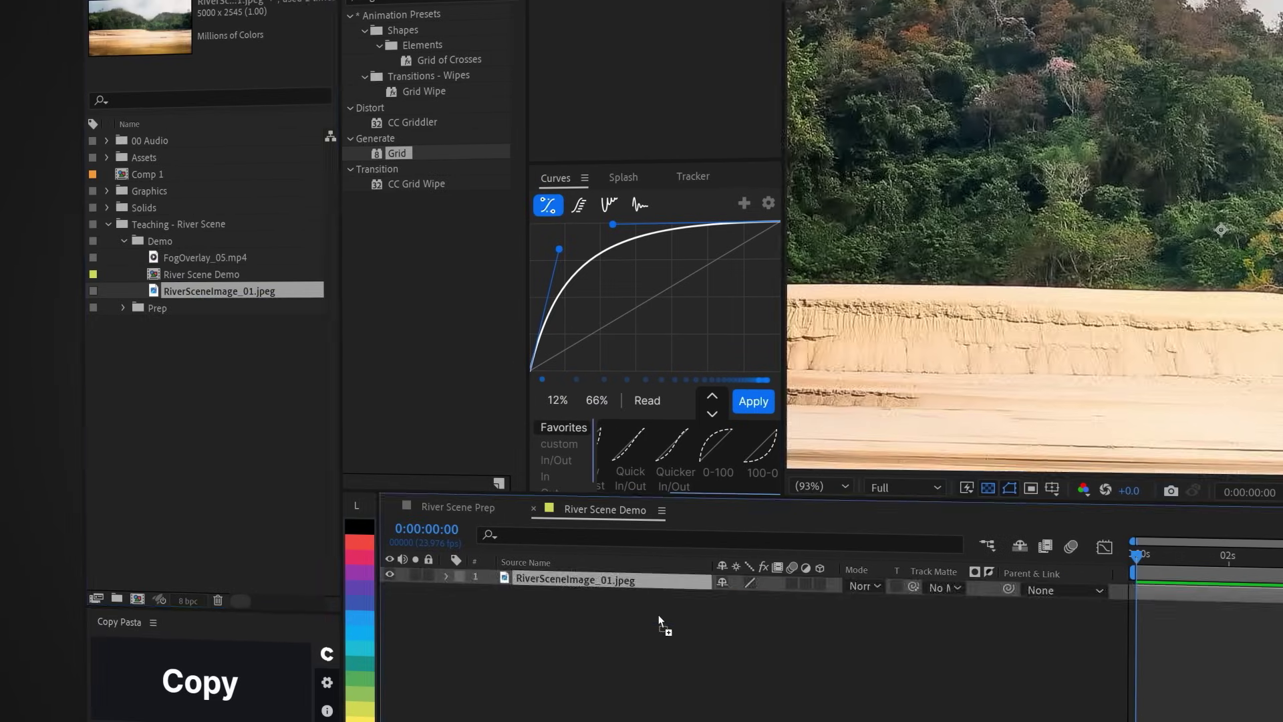
key("s")
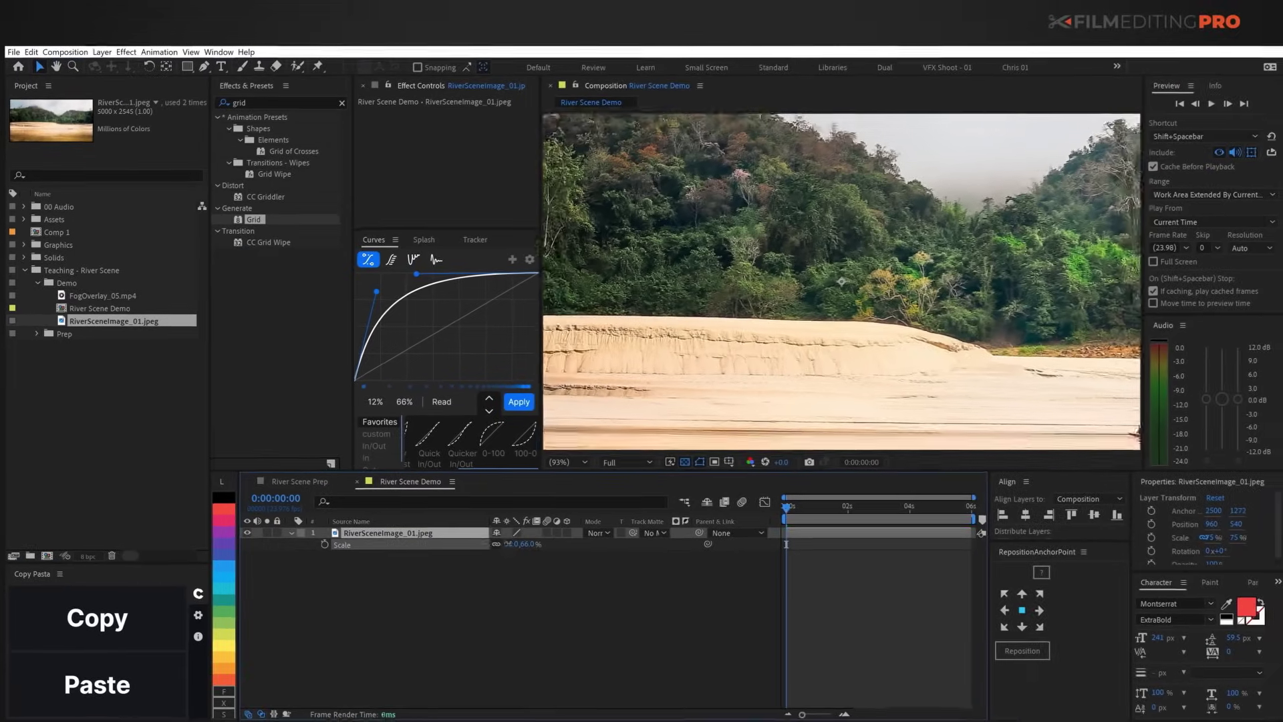
mouse_move(518, 544)
left_mouse_down()
mouse_move(497, 545)
mouse_move(508, 544)
left_mouse_up()
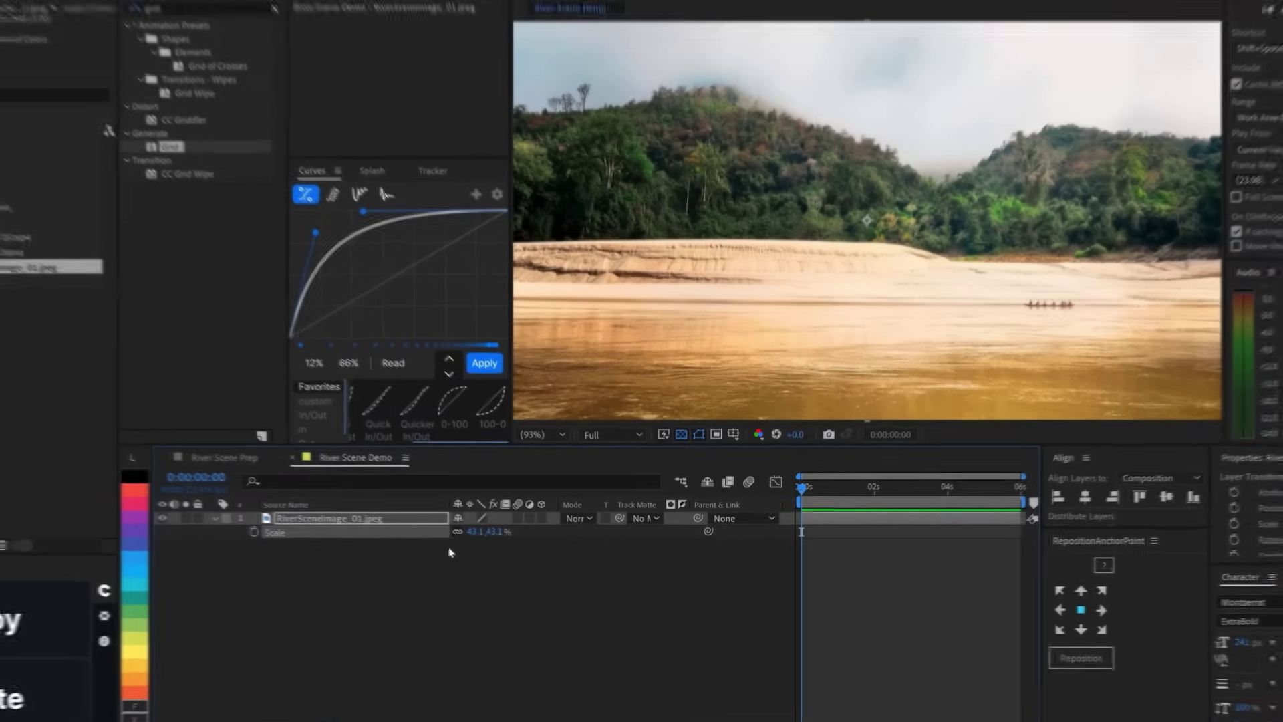
- Create a white solid named Ground Plane and apply the Grid effect to it
right_click(482, 559)
mouse_move(577, 568)
left_click(651, 596)
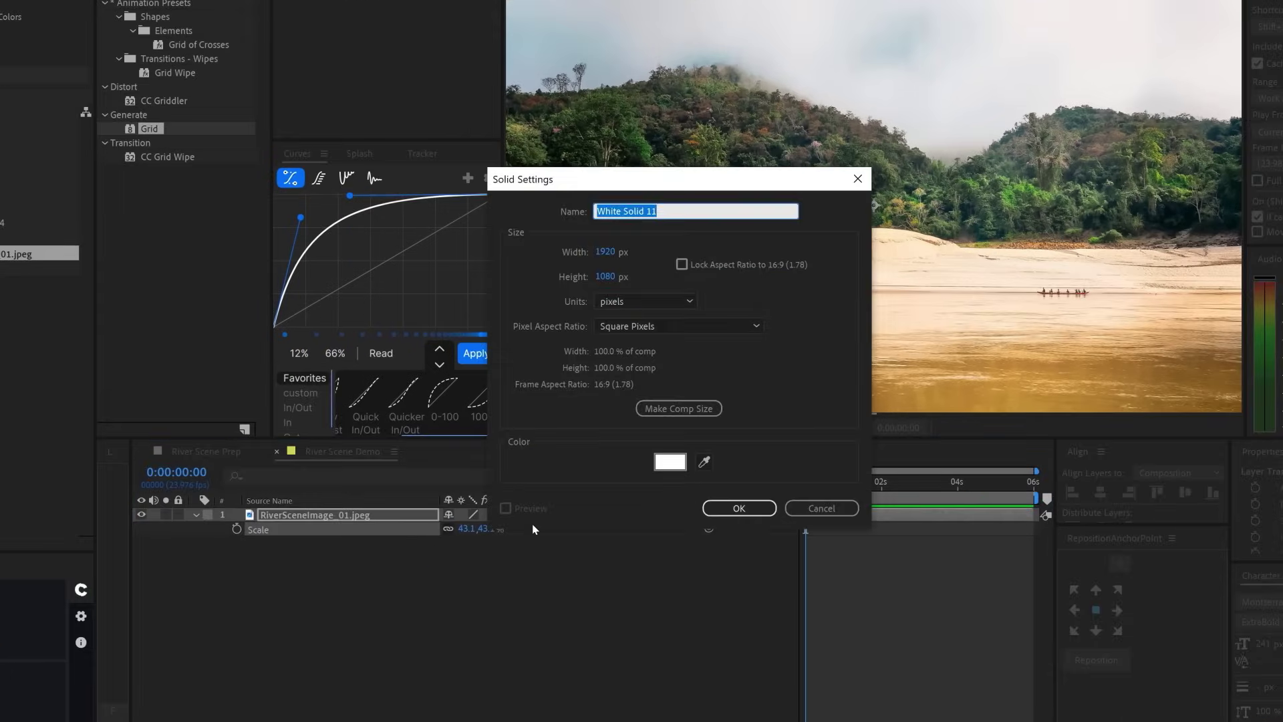
left_click(740, 513)
left_click(191, 52)
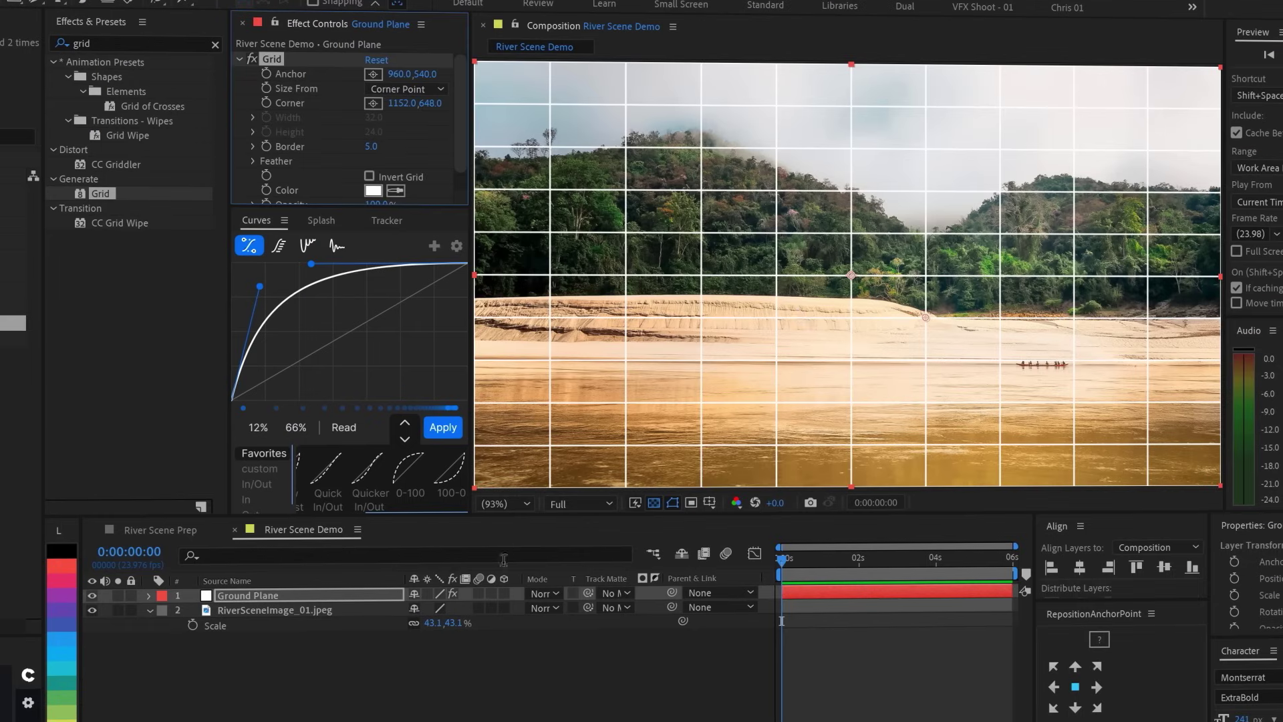
- Make Ground Plane 3D, anchor it at its top edge and stretch it about 270% in depth
left_click(506, 593)
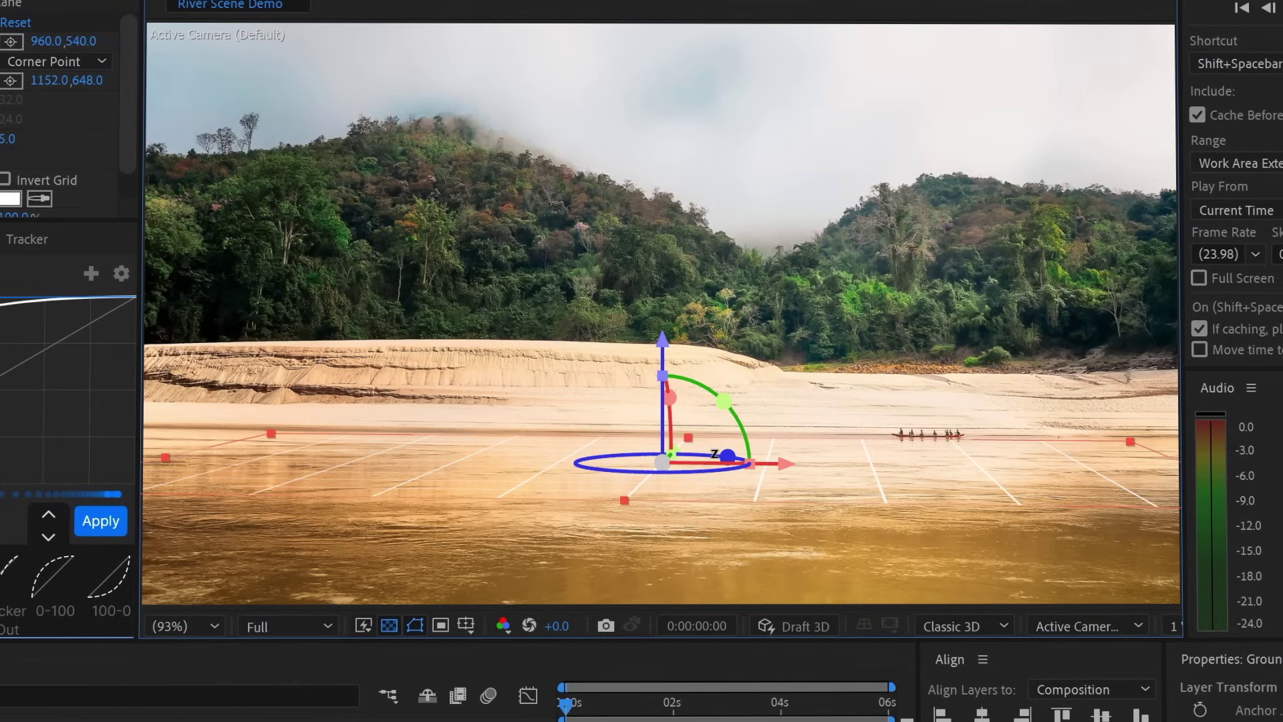
left_click_drag(672, 443, 679, 438)
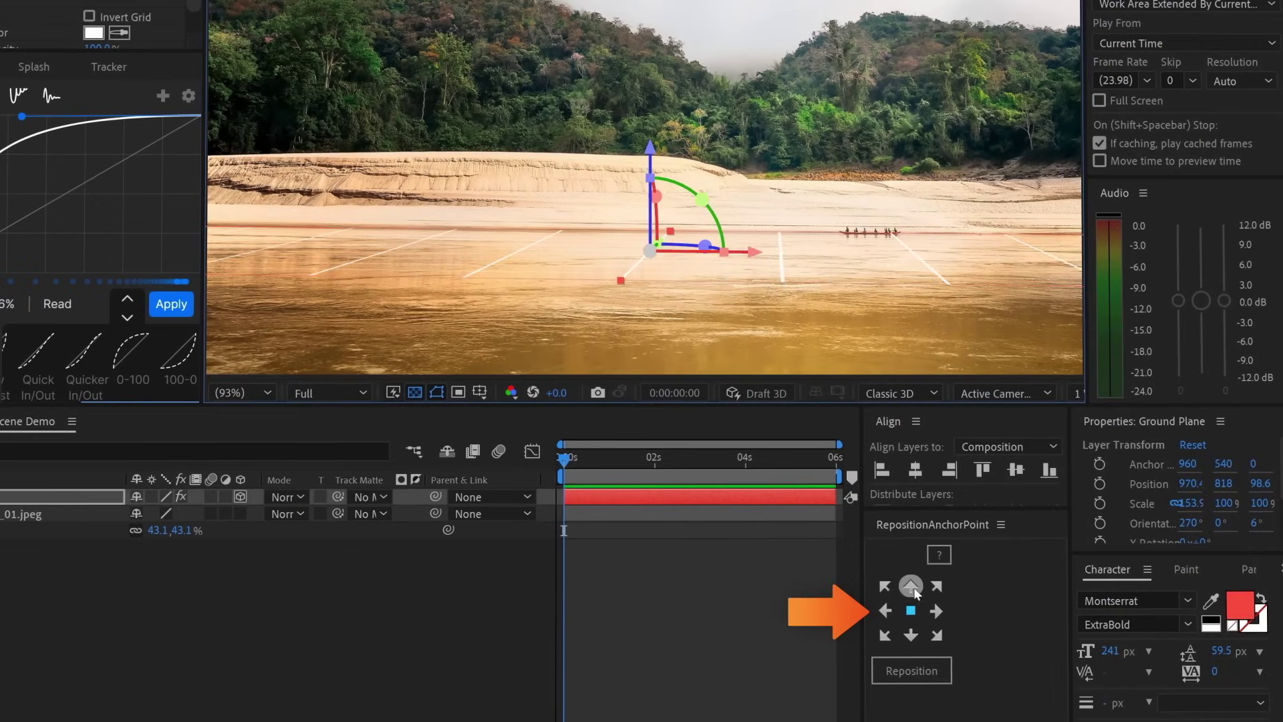
left_click(933, 667)
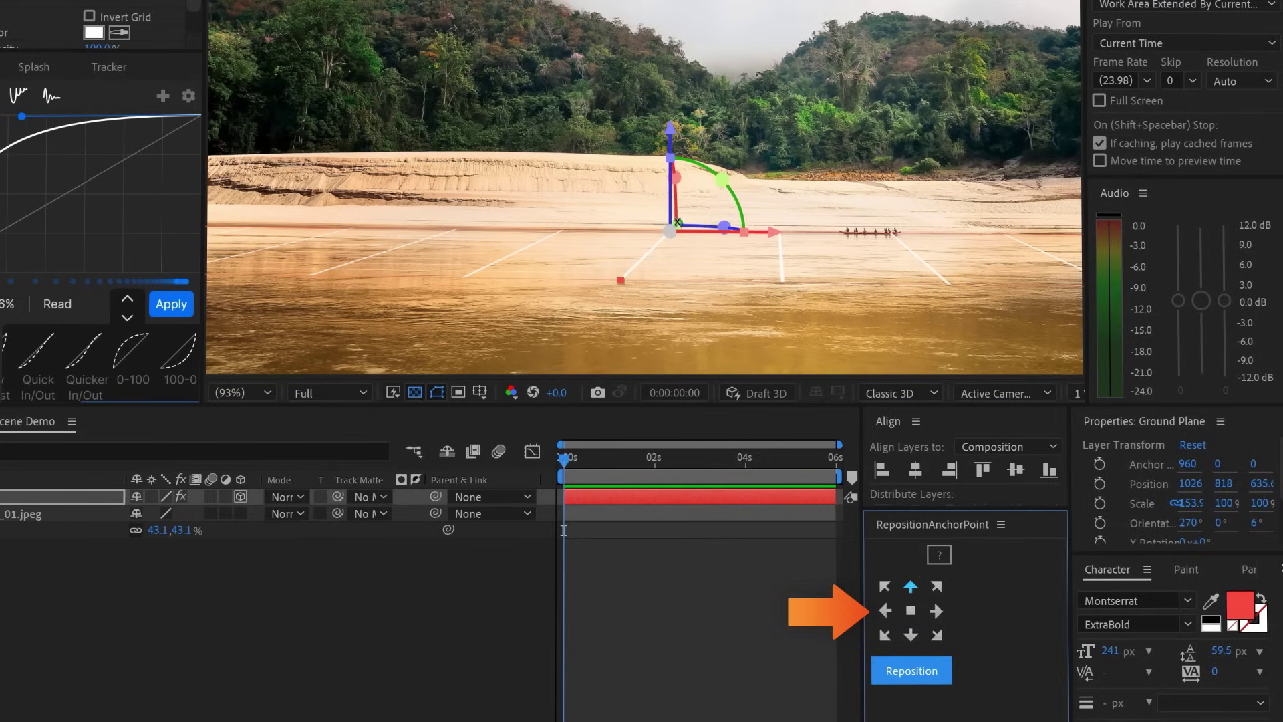
left_click_drag(676, 226, 635, 248)
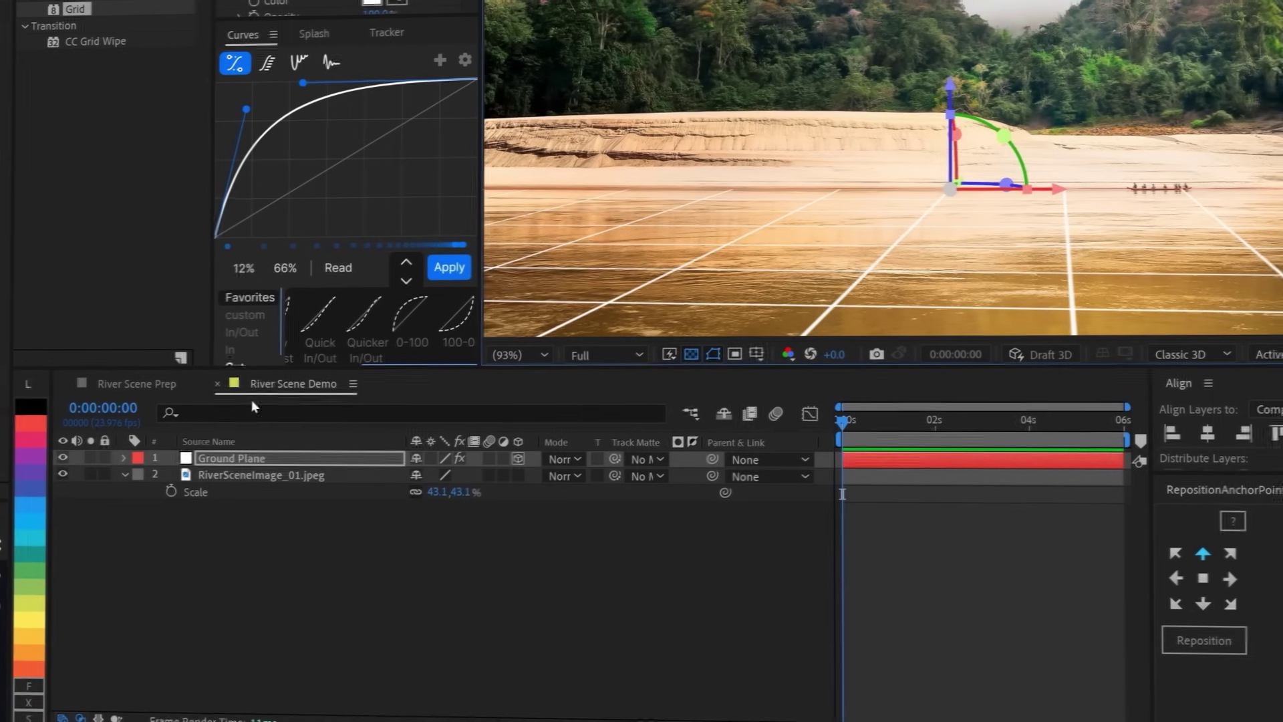
- Duplicate the plane as 'Riverbank Plane', tilt it upright and shorten it into a low wall
key("ctrl+d")
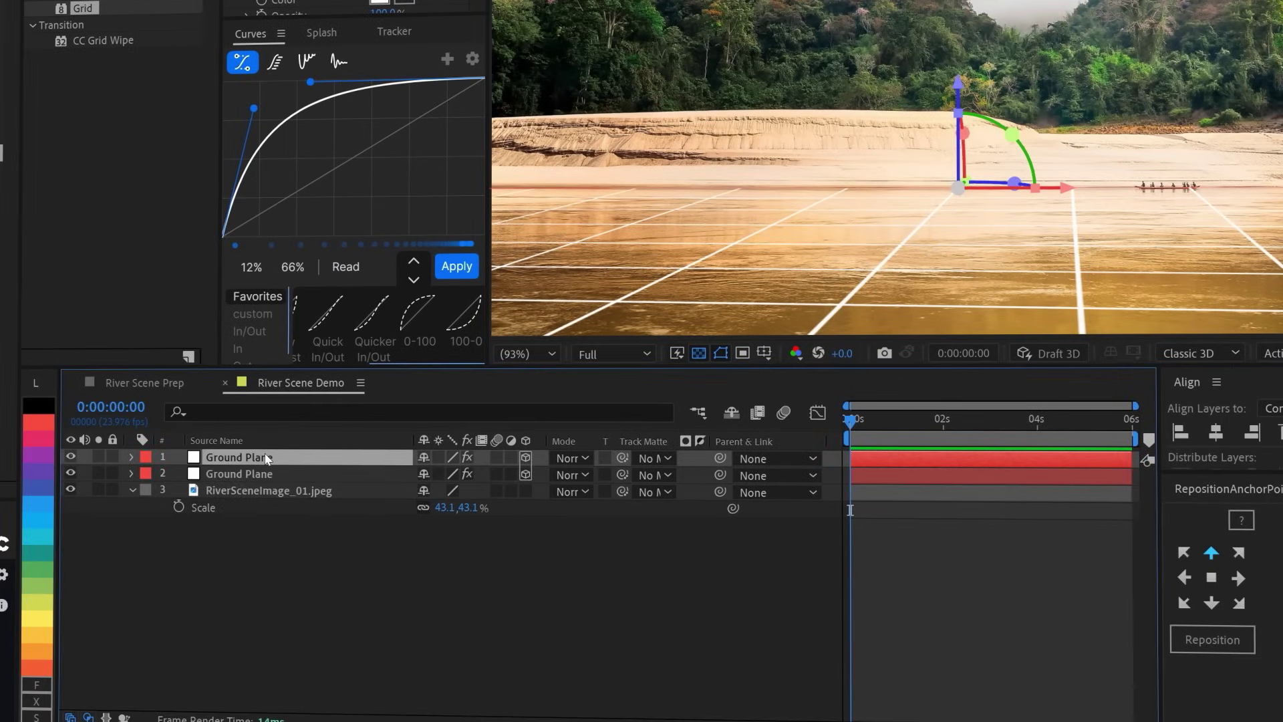
key("Return")
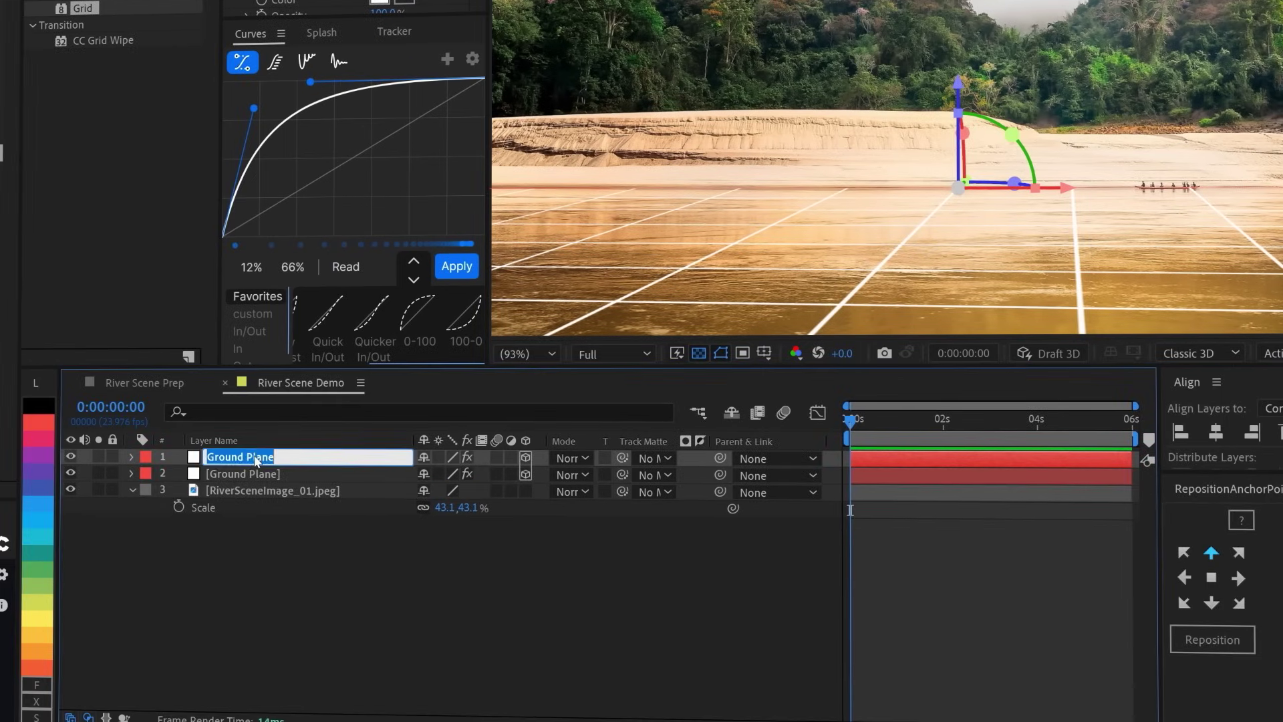
type("Riverbank Plane")
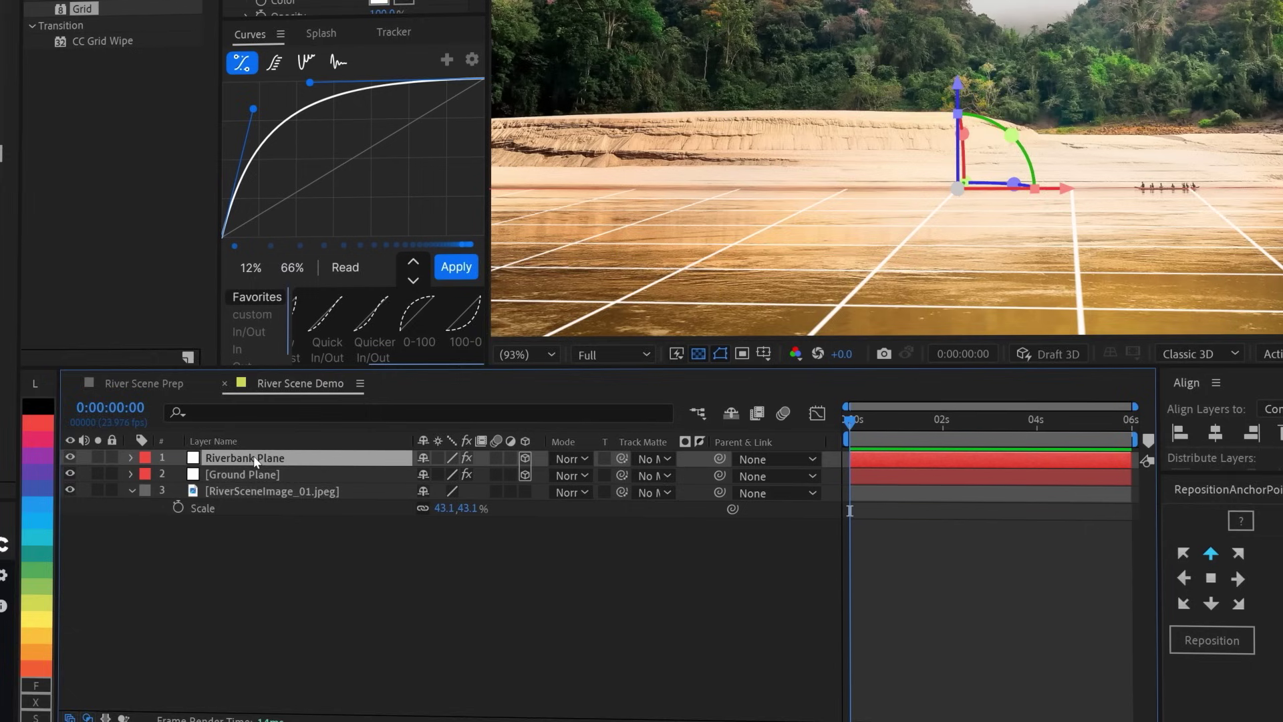
key("Return")
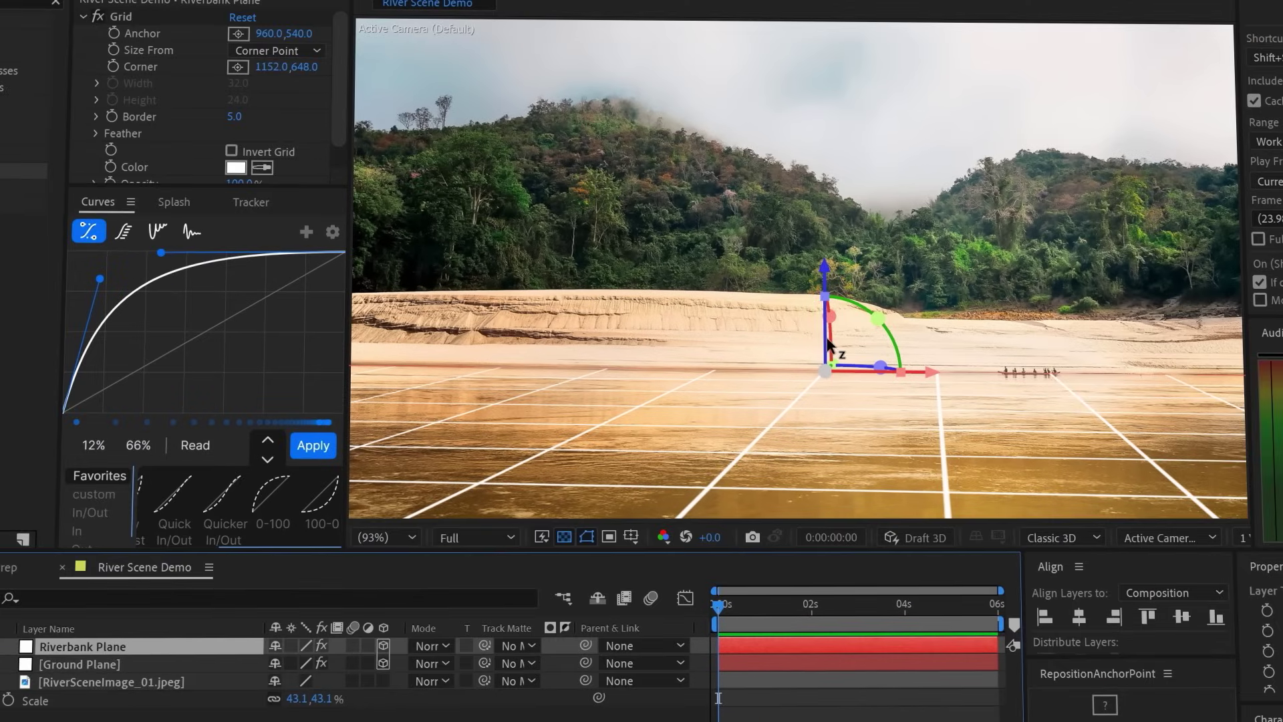
left_click_drag(832, 340, 838, 266)
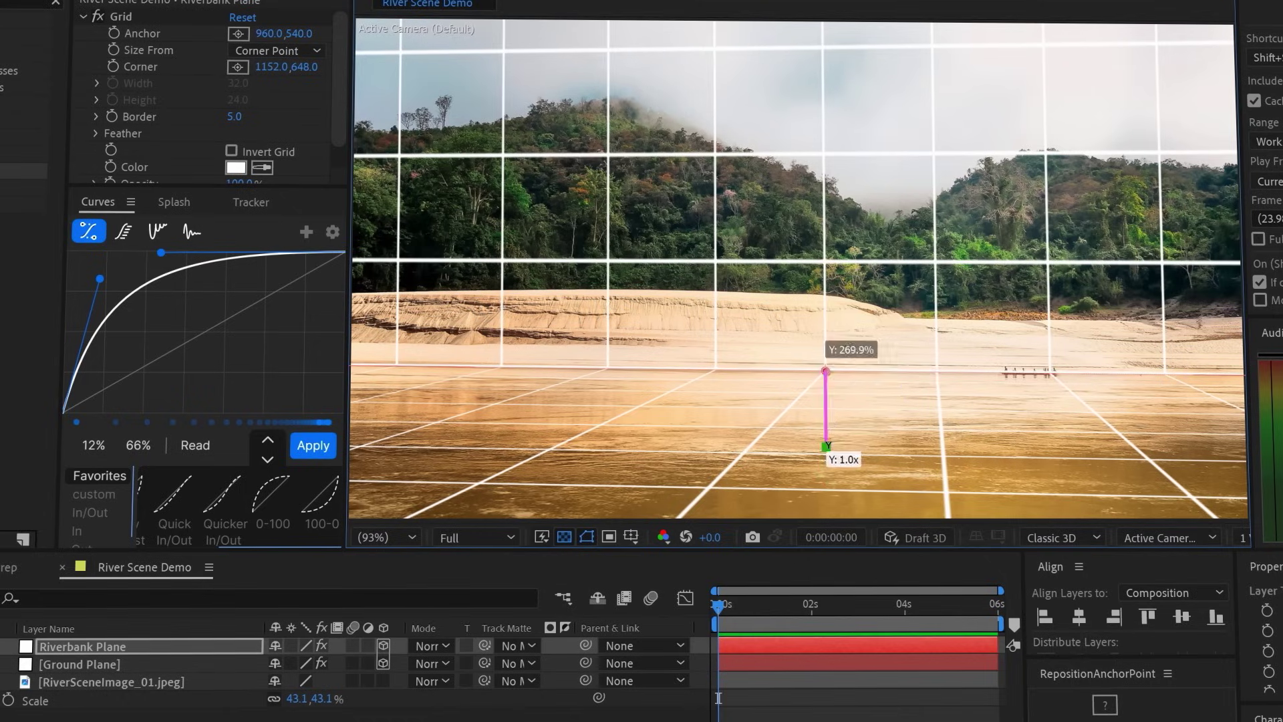
left_click_drag(827, 446, 828, 382)
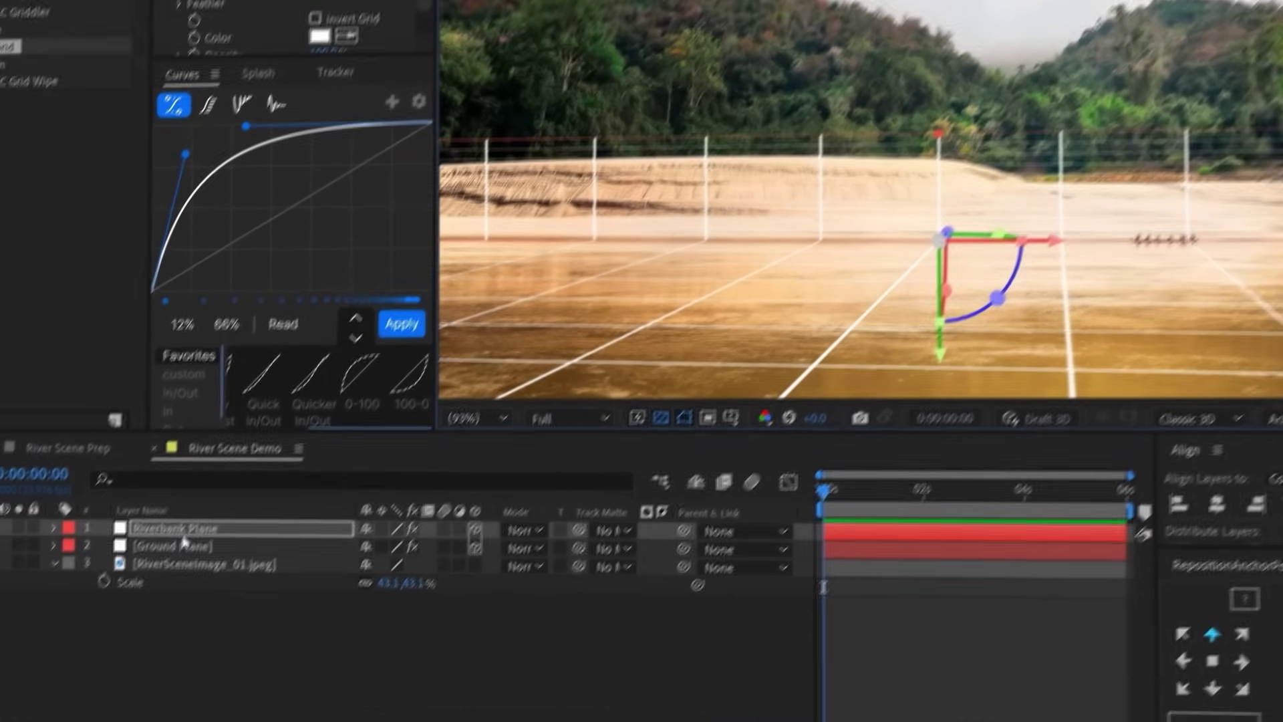
- Duplicate it again as 'Background Plane' and stretch it tall over the hills
key("ctrl+d")
key("Return")
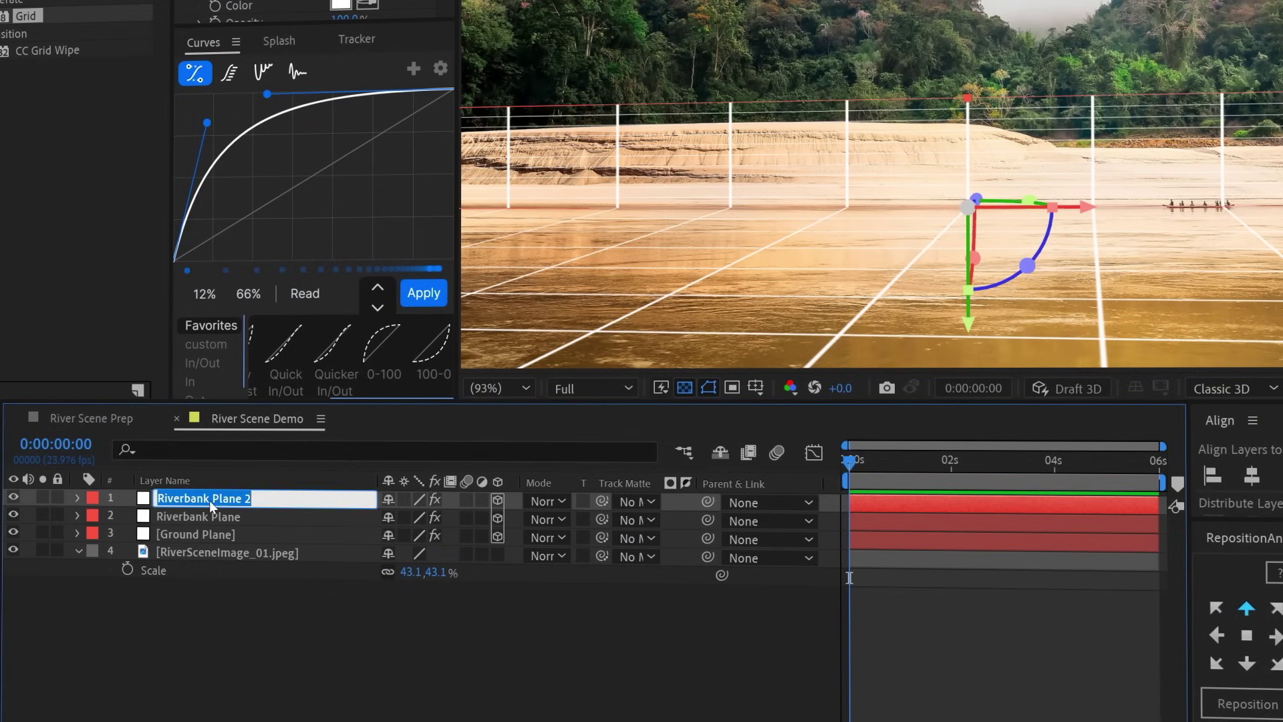
type("Background P")
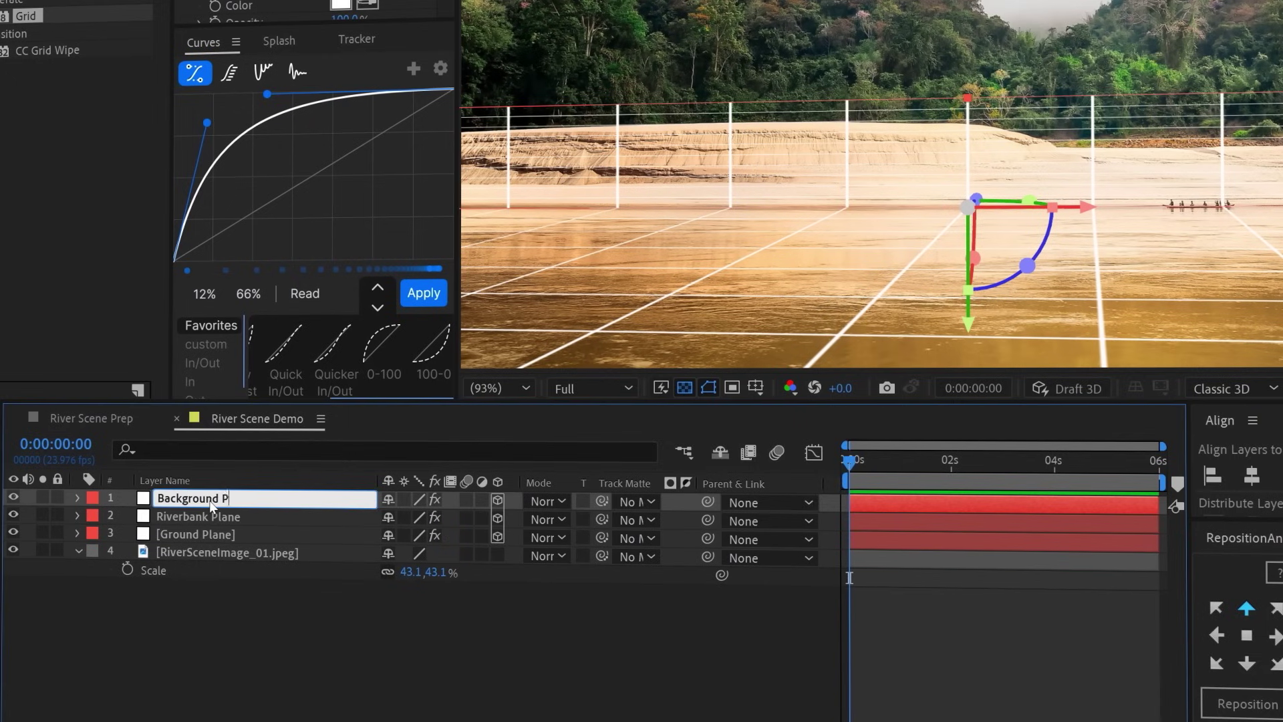
type("lane")
key("Return")
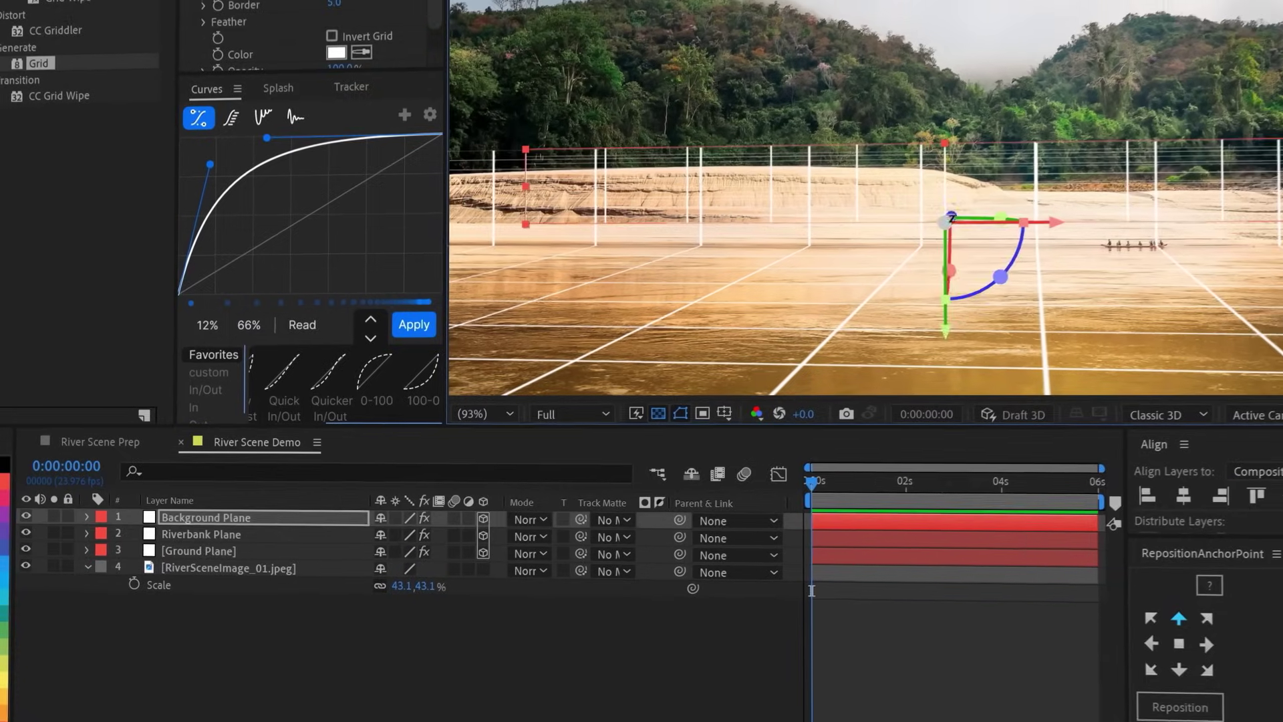
left_click_drag(952, 212, 982, 201)
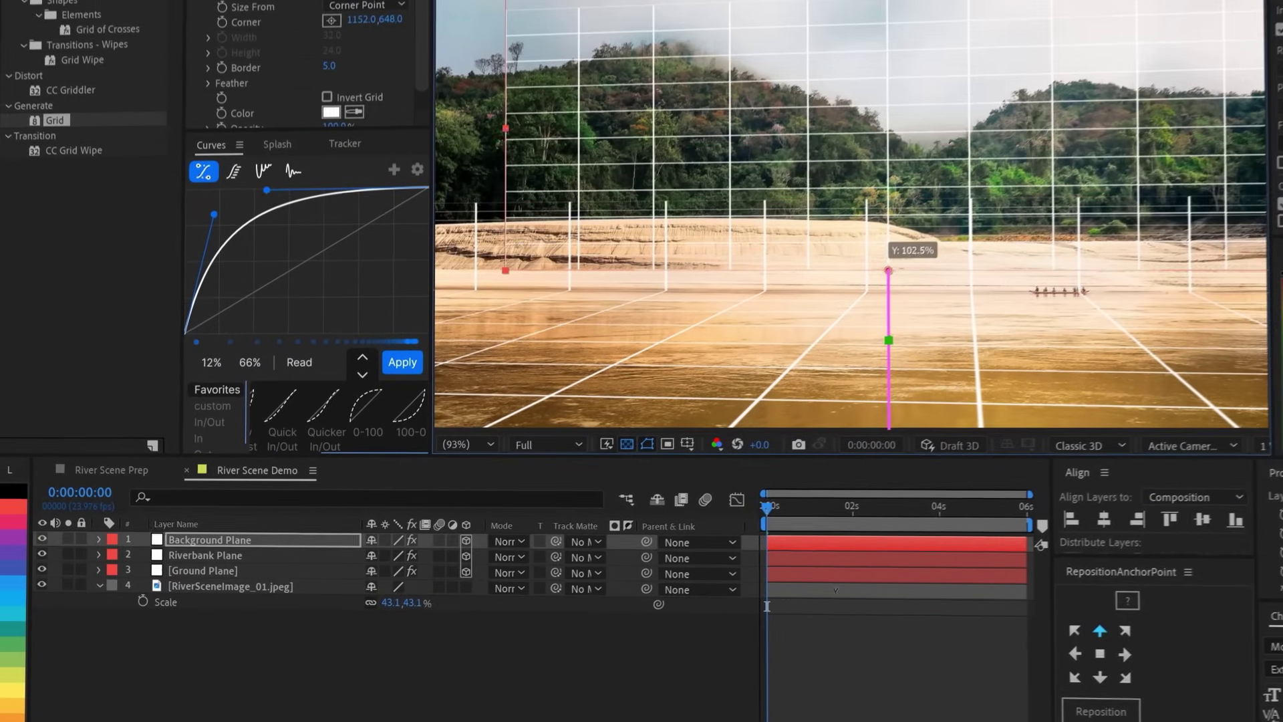
left_click_drag(888, 270, 1003, 267)
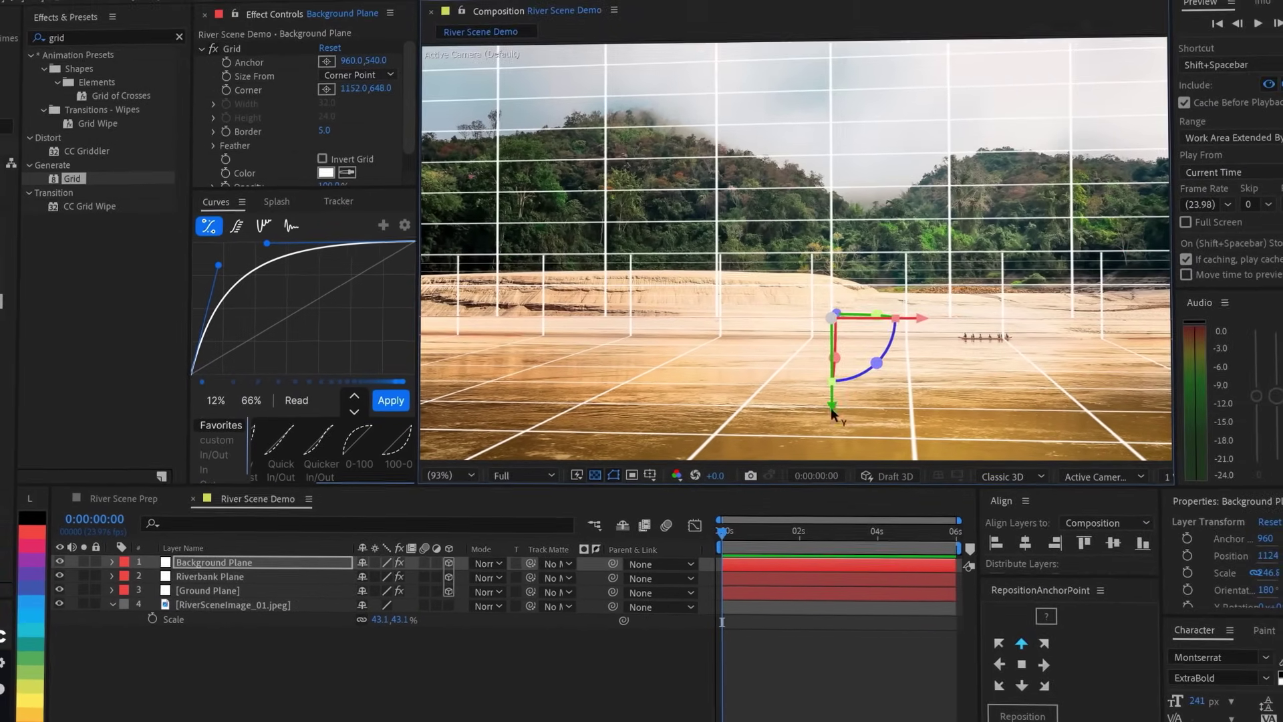
mouse_move(832, 409)
left_mouse_down()
mouse_move(829, 351)
mouse_move(833, 412)
left_mouse_up()
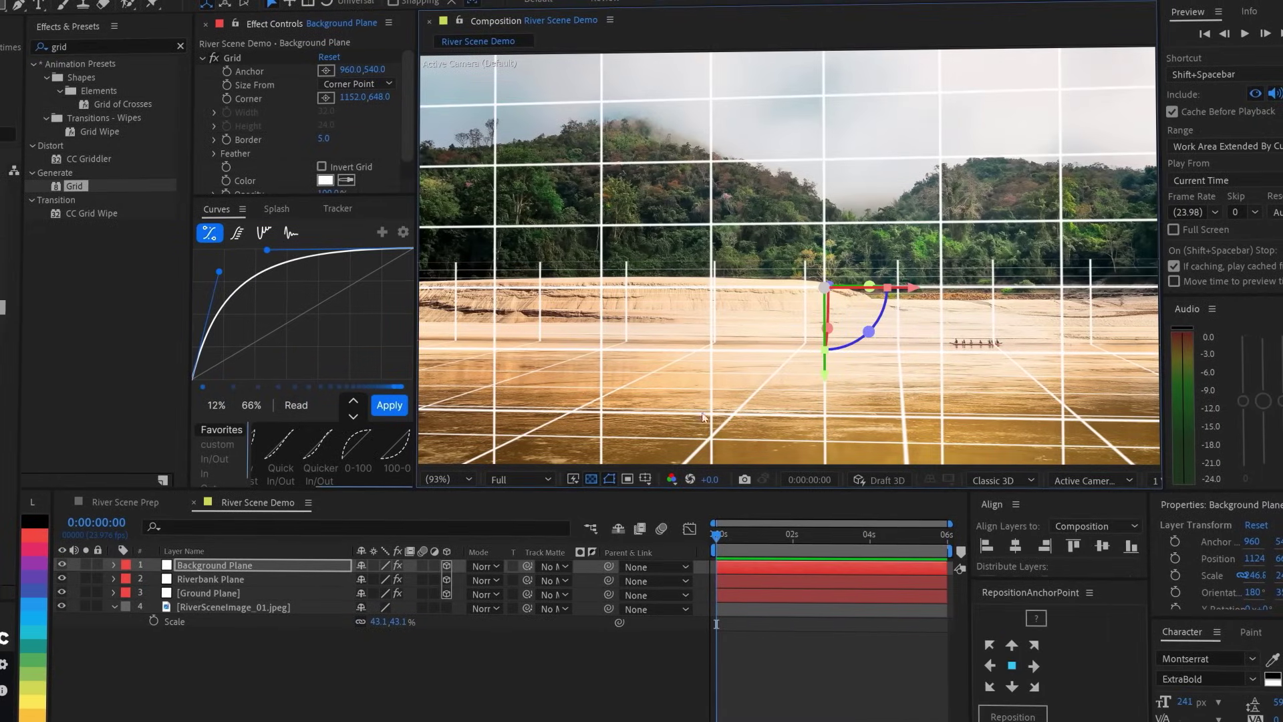
left_click(62, 606)
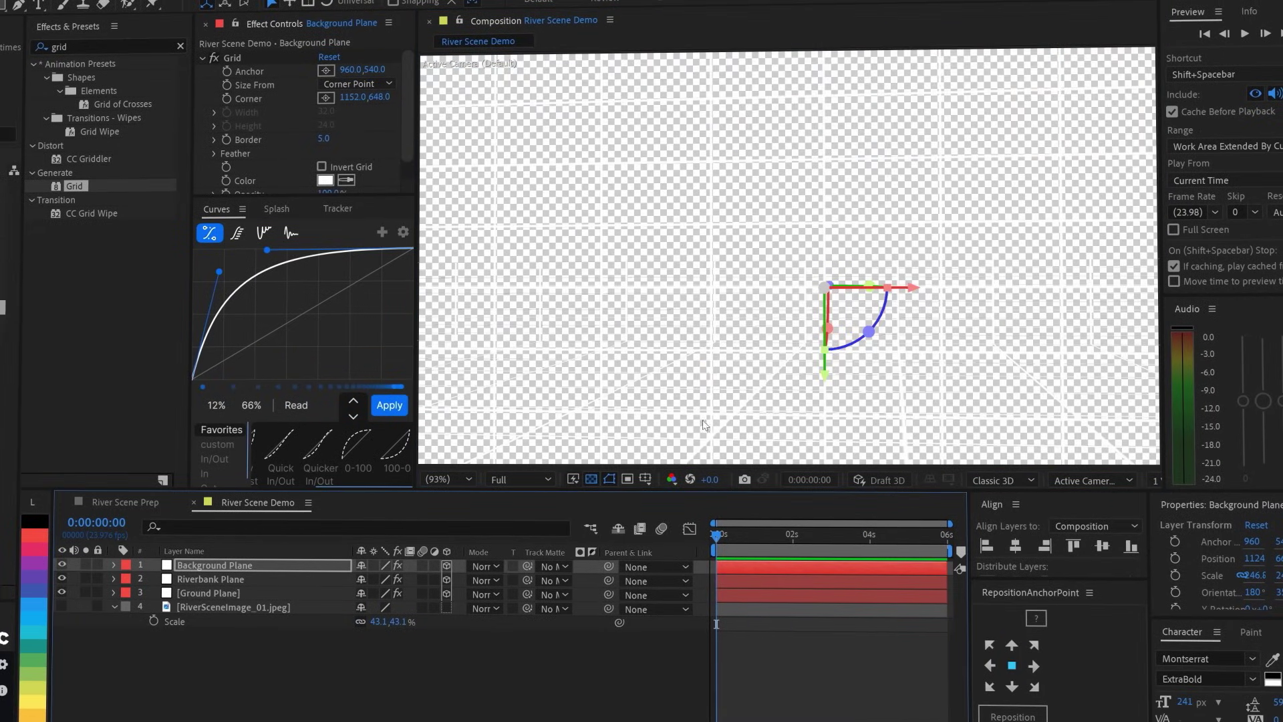
left_click(591, 479)
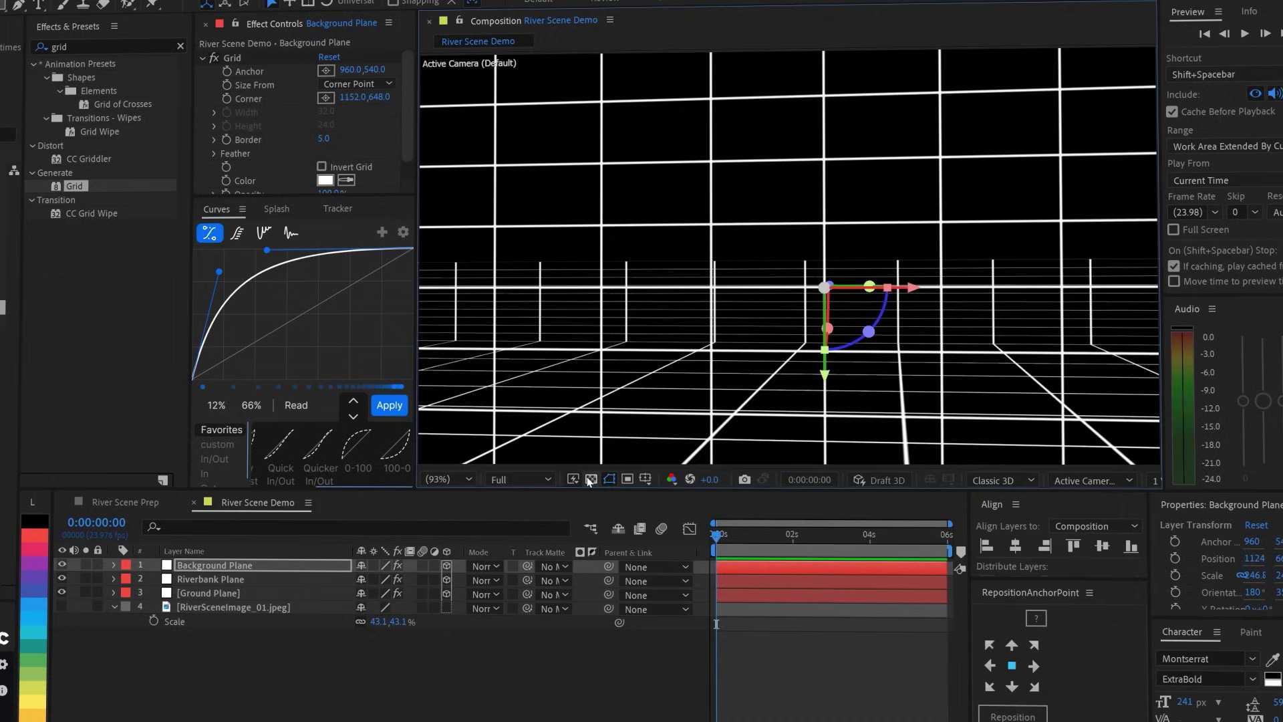
left_click_drag(530, 288, 662, 303)
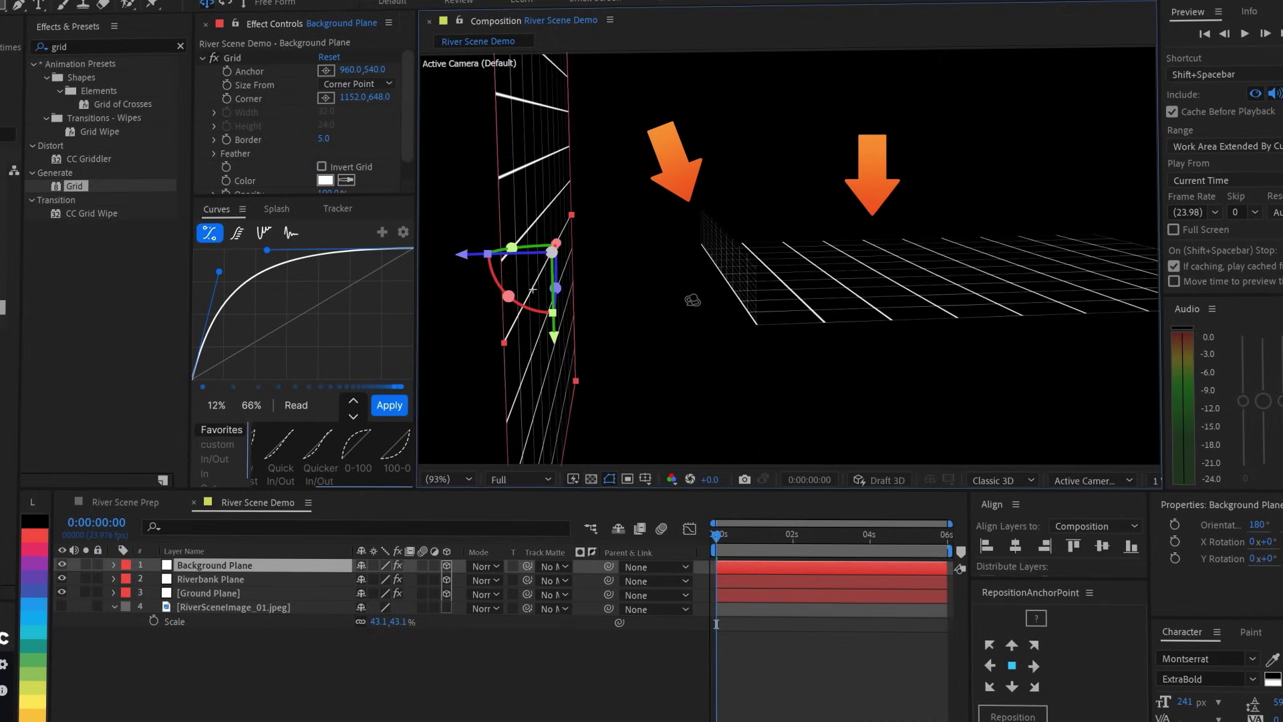
left_click_drag(692, 300, 535, 296)
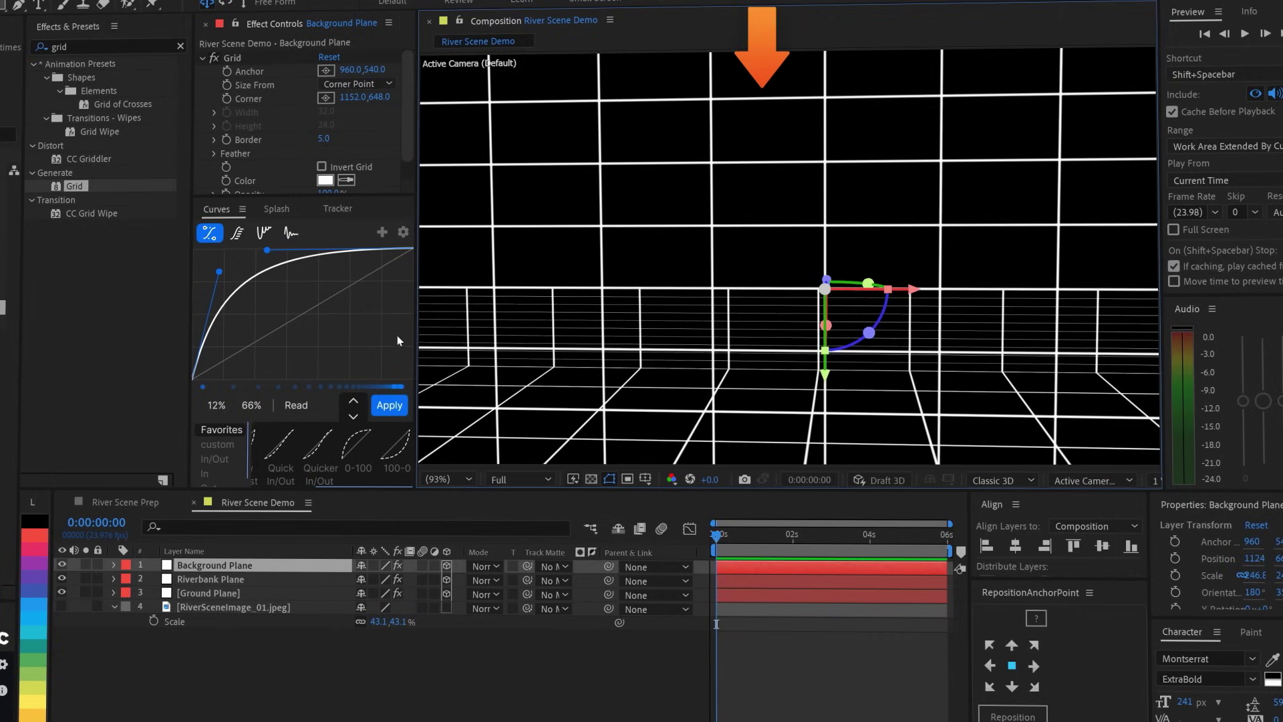
left_click(62, 607)
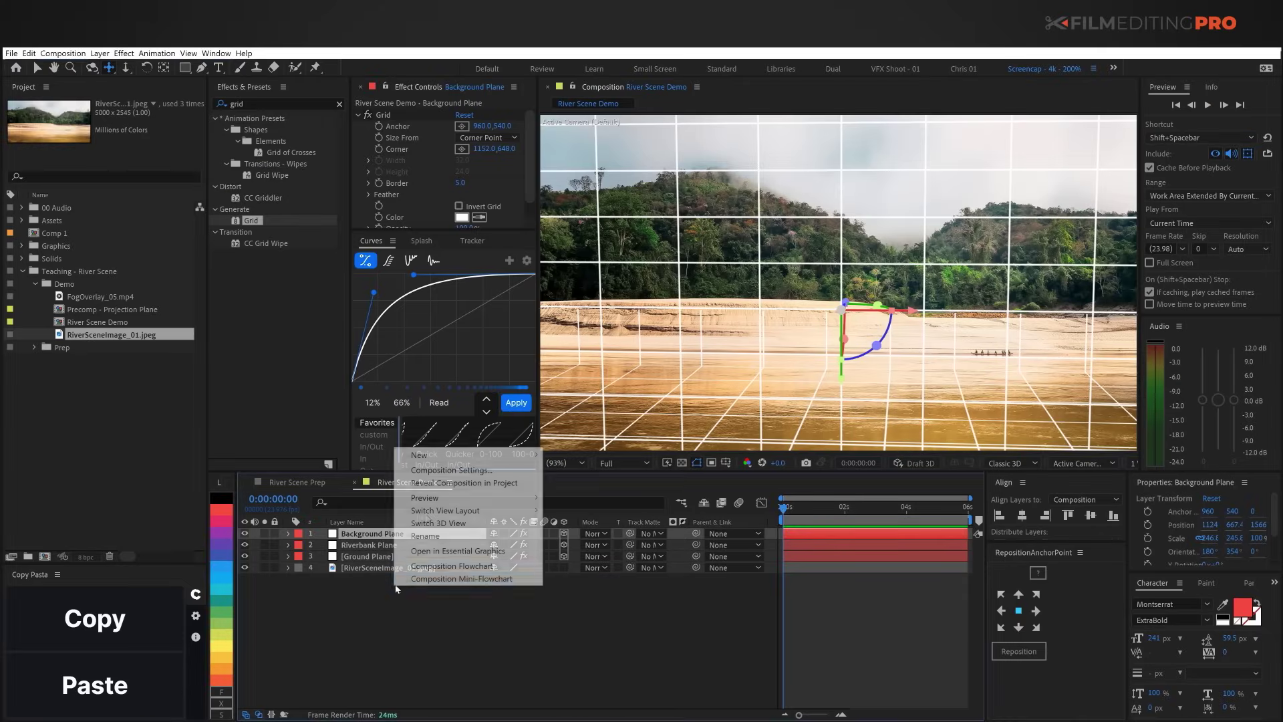
- Add a new camera using the 50mm preset
mouse_move(478, 452)
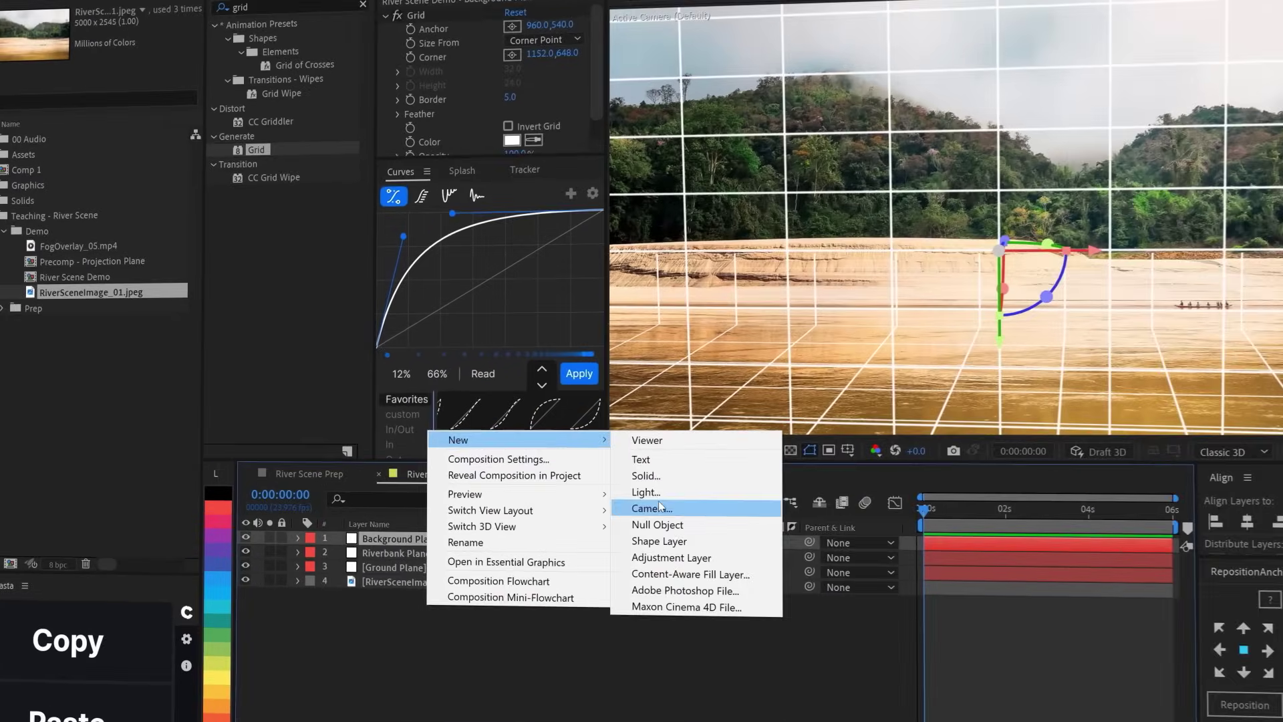
left_click(625, 508)
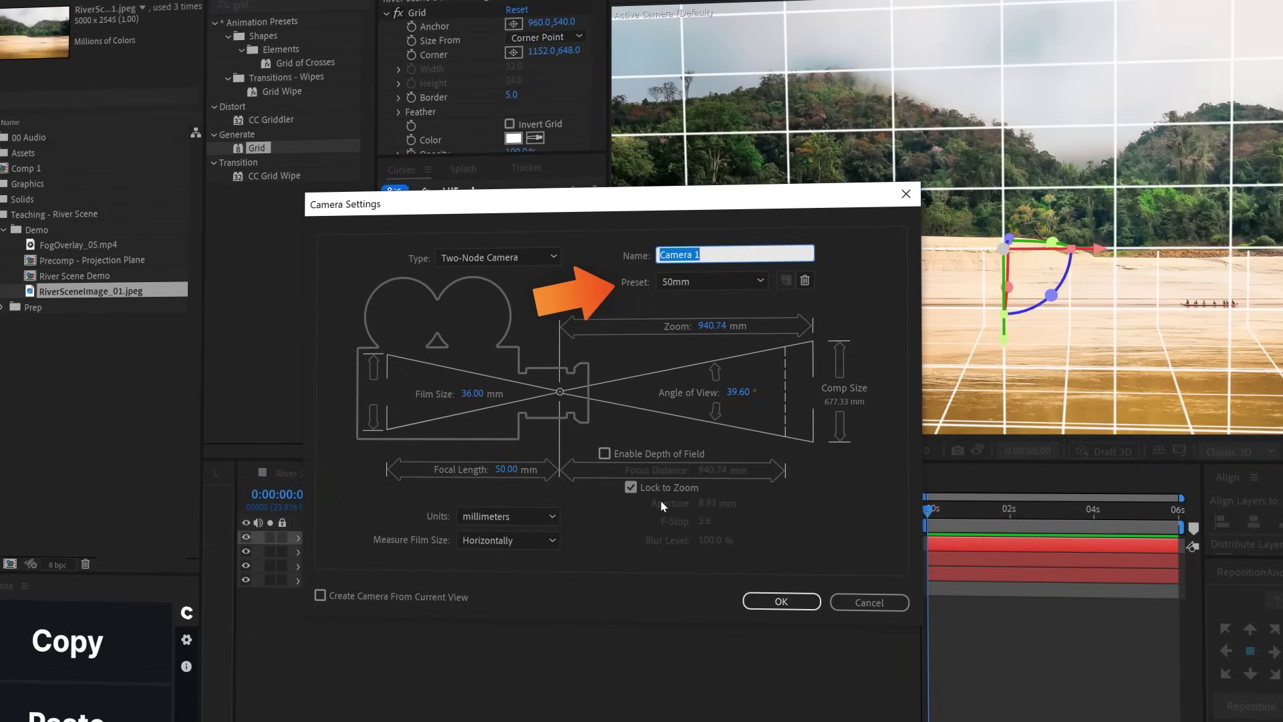
left_click(781, 602)
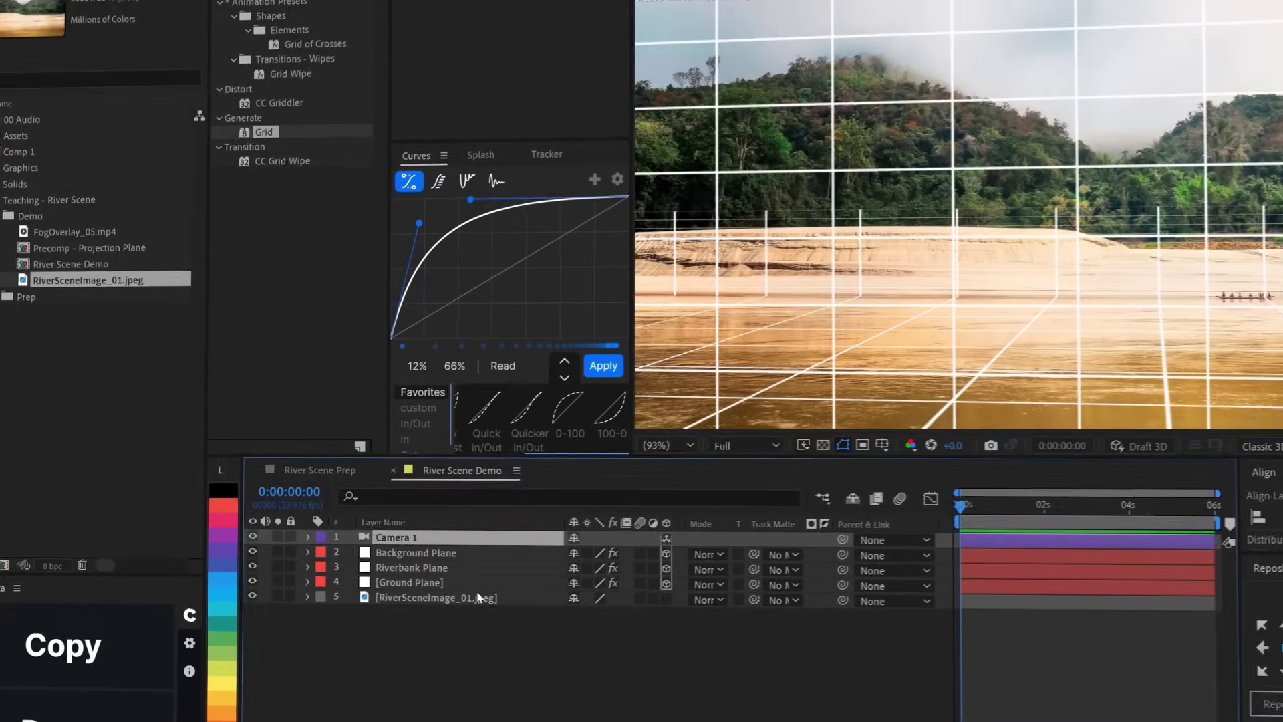
- Add a Point light that casts shadows at 100% intensity
right_click(429, 687)
mouse_move(451, 451)
left_click(676, 503)
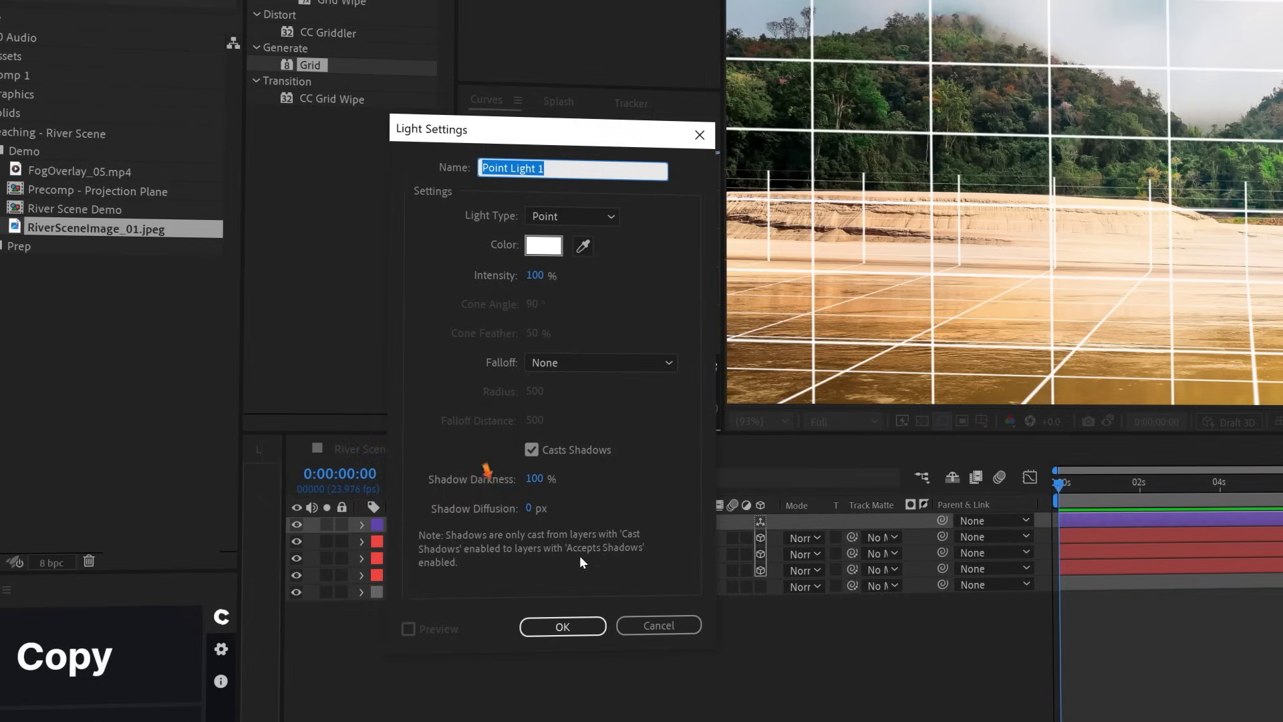
left_click(562, 626)
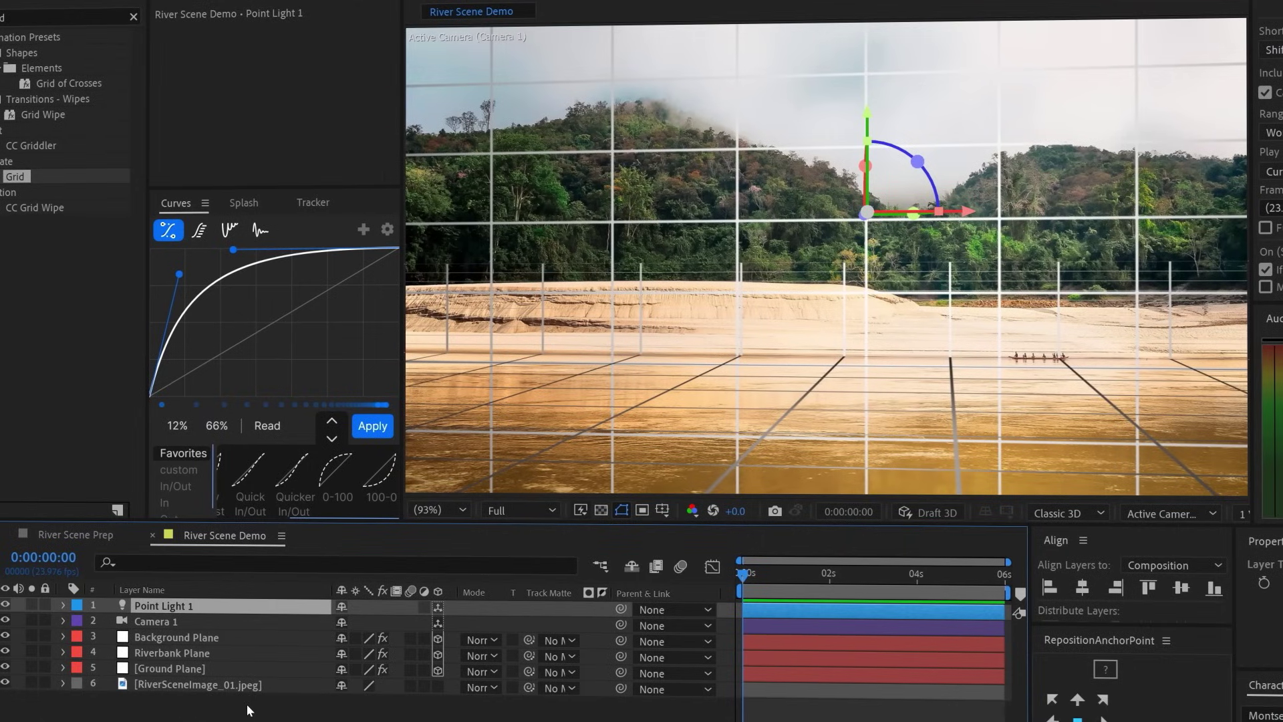
- Copy the camera's Position values onto the point light
left_click(179, 623, "shift")
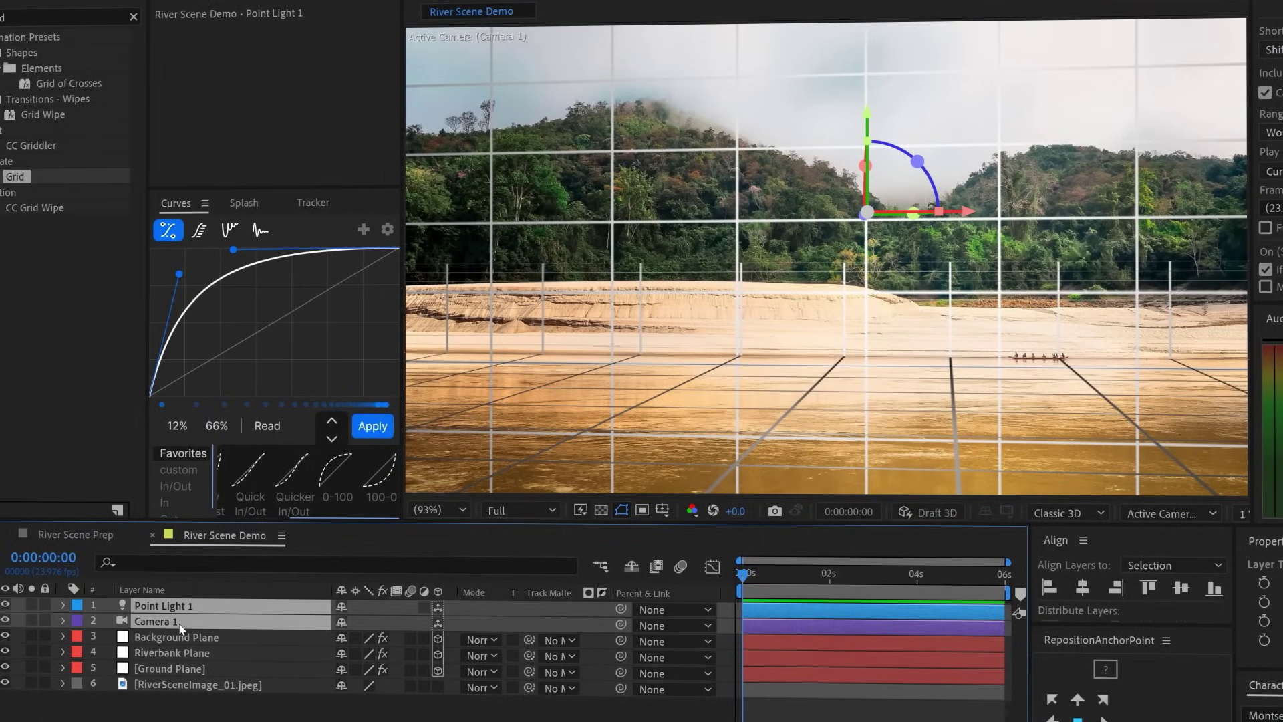
key("p")
left_click(138, 651)
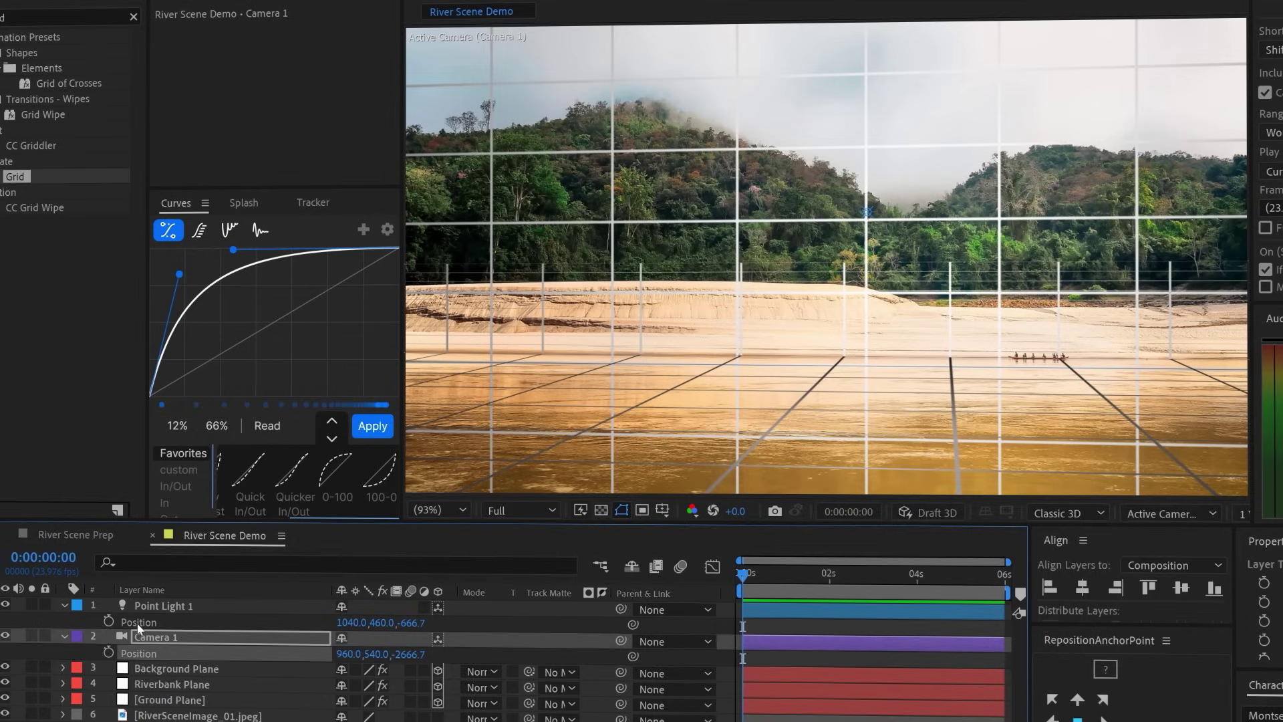
left_click(137, 622)
- Give the light and camera red labels and the three grid planes yellow labels
key("ctrl+a")
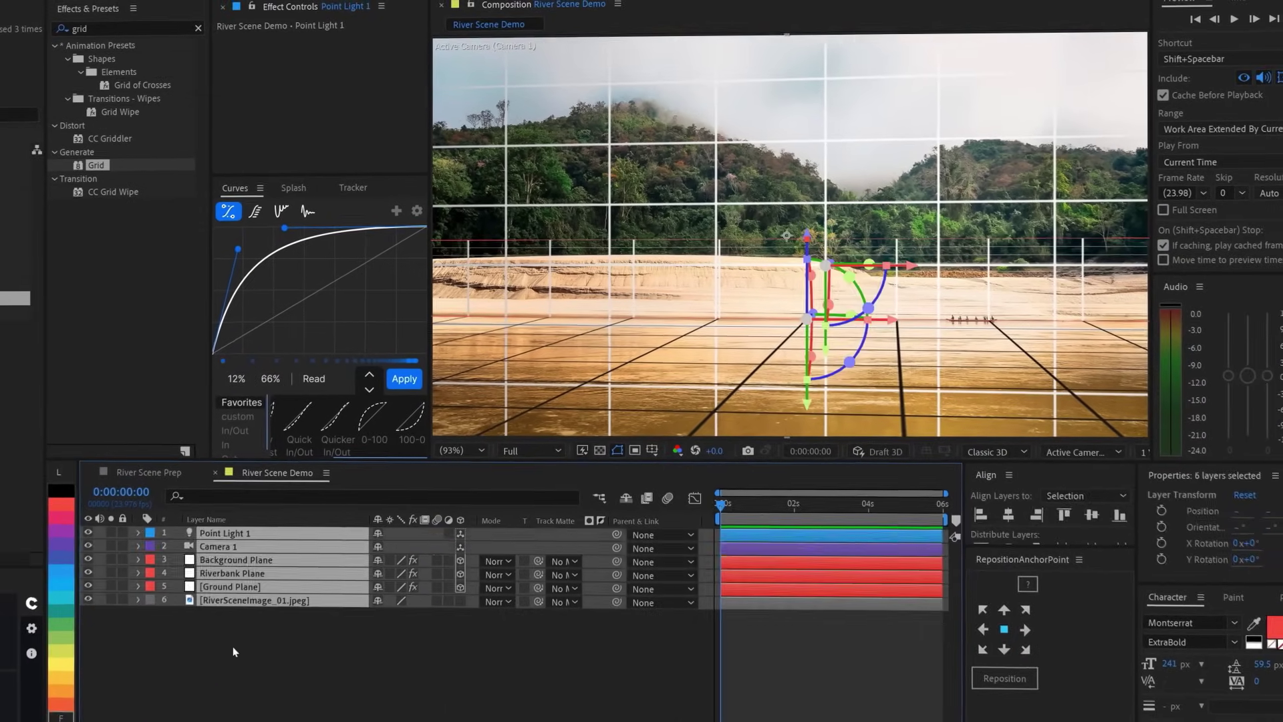
left_click(225, 532)
left_click(215, 546, "shift")
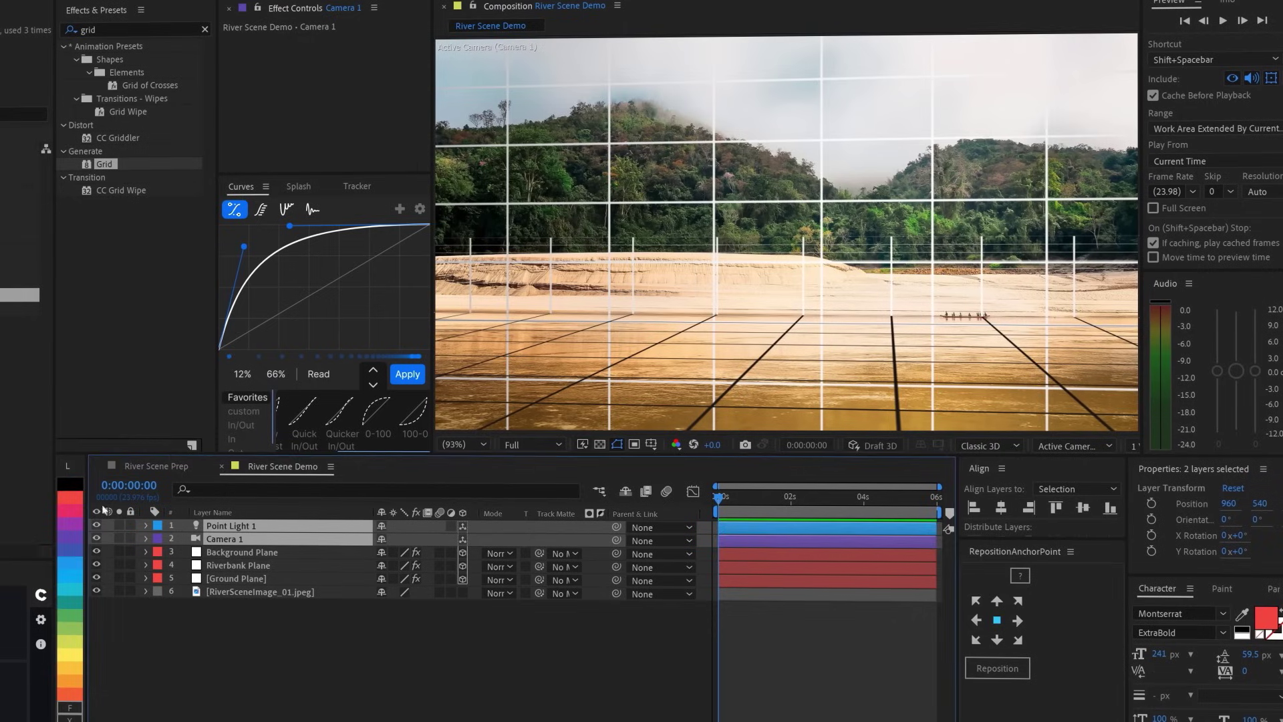
left_click(61, 500)
left_click(228, 553)
left_click(230, 578, "shift")
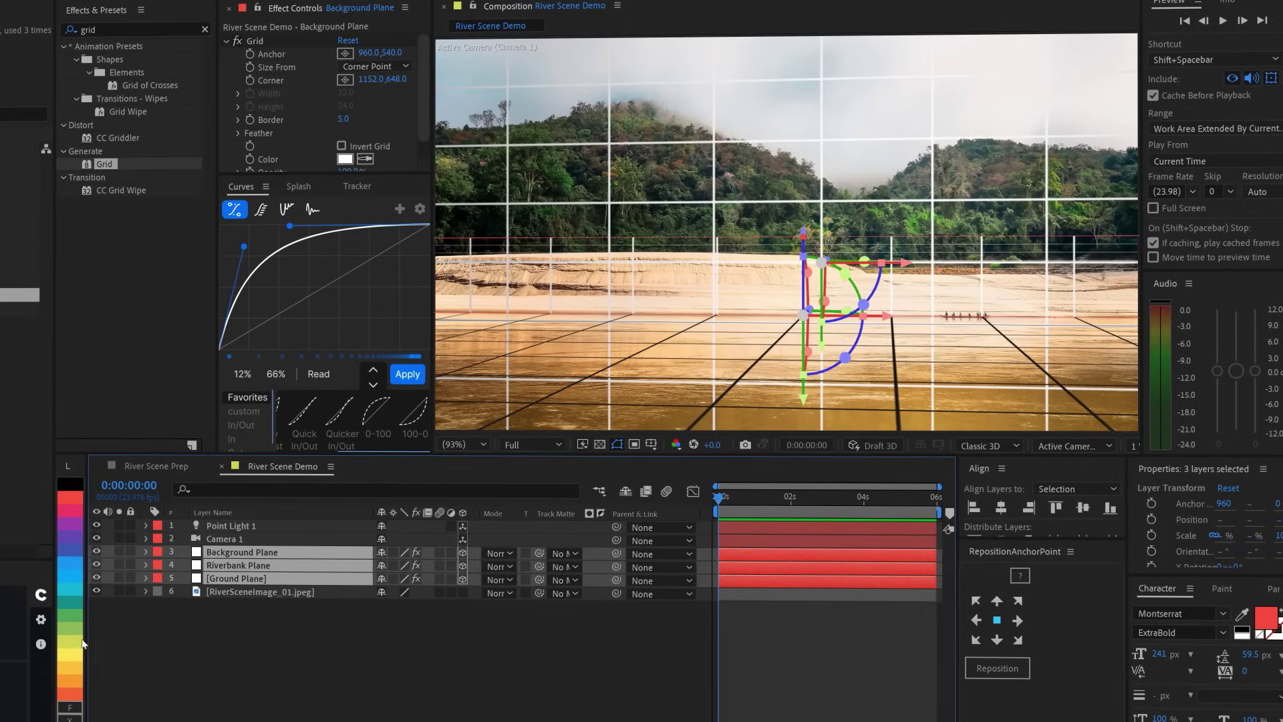
left_click(69, 643)
- Rename the camera layer to 'Camera - Main'
left_click(259, 538)
key("Return")
left_click(259, 539)
key("BackSpace")
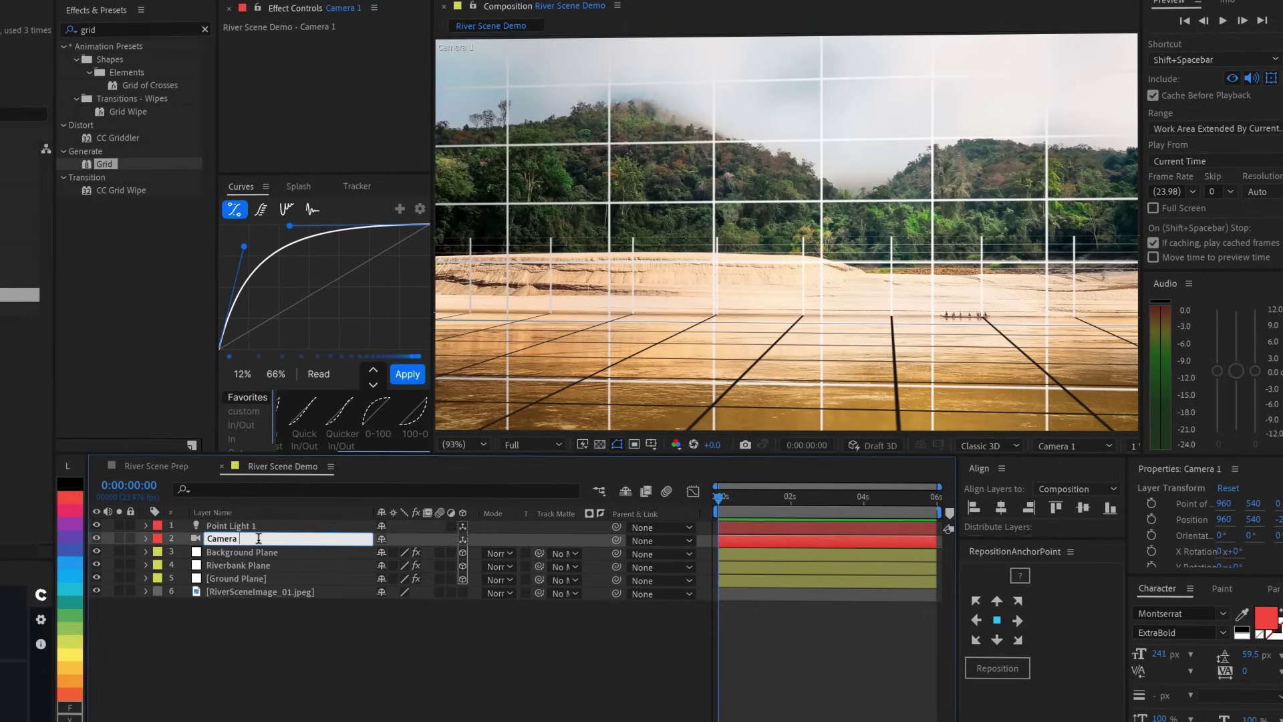
type("- Main")
key("Return")
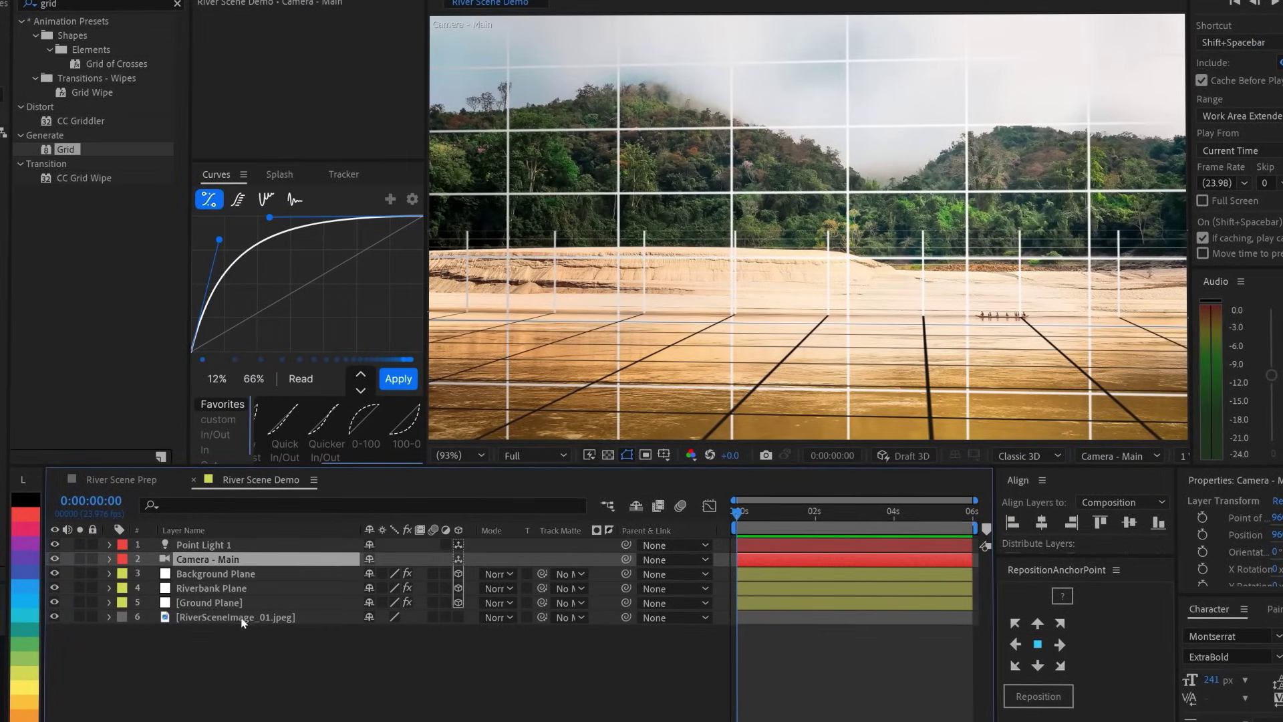
left_click(252, 606)
- Duplicate the river image to layer 3, hide the original, make the copy 3D and parent it to Camera - Main
key("ctrl+d")
left_click_drag(239, 617, 215, 574)
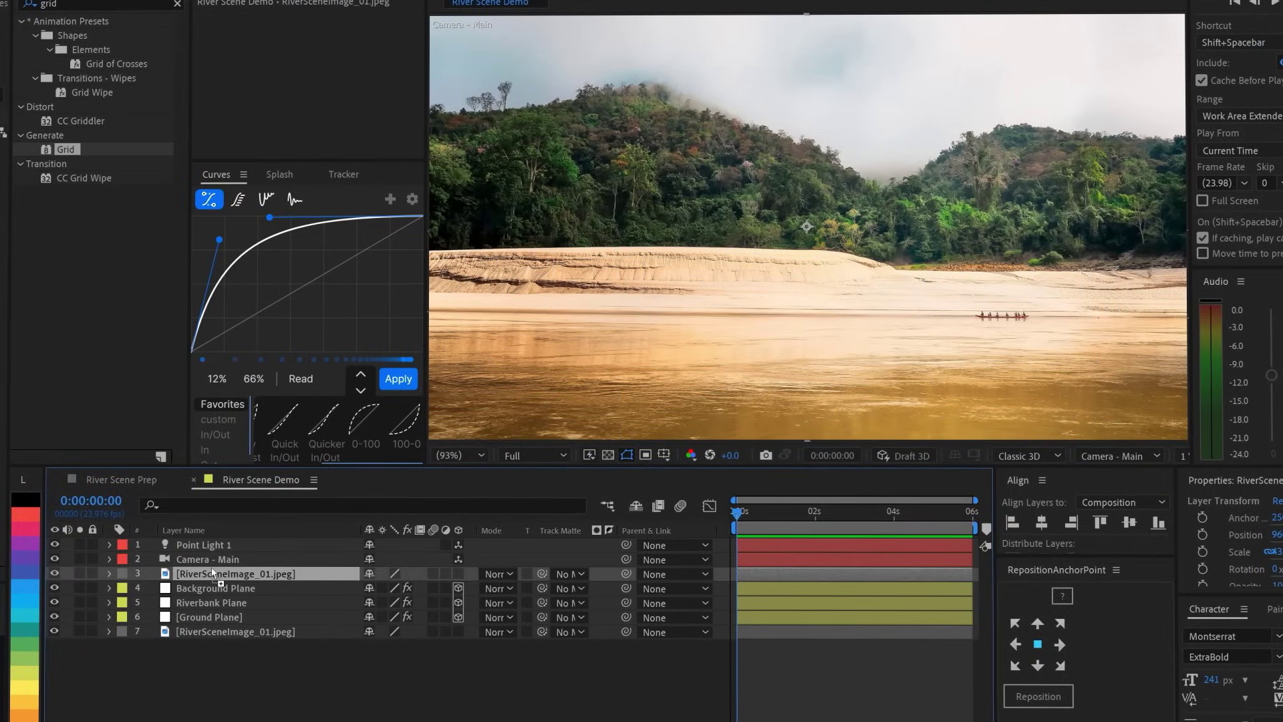
left_click(55, 631)
left_click(459, 576)
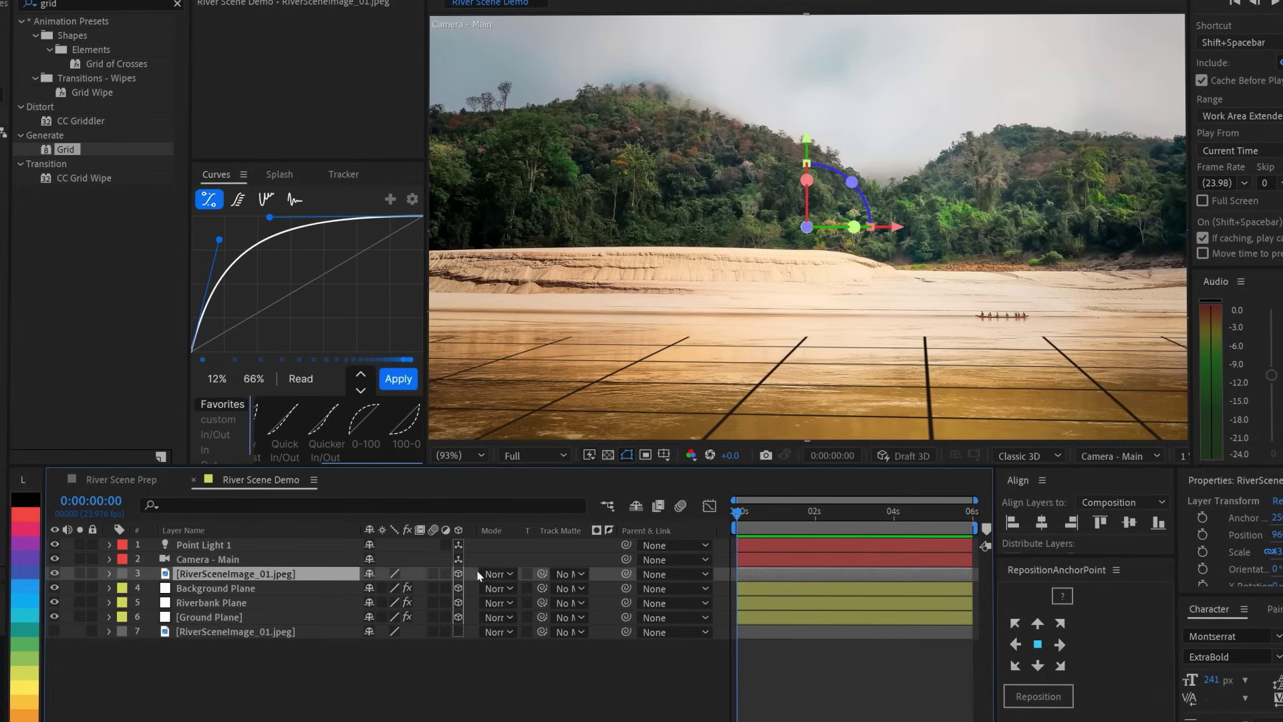
left_click_drag(626, 574, 226, 558)
- Set the image copy's Position to 0,0,3 and its Scale to 0.1%
key("p")
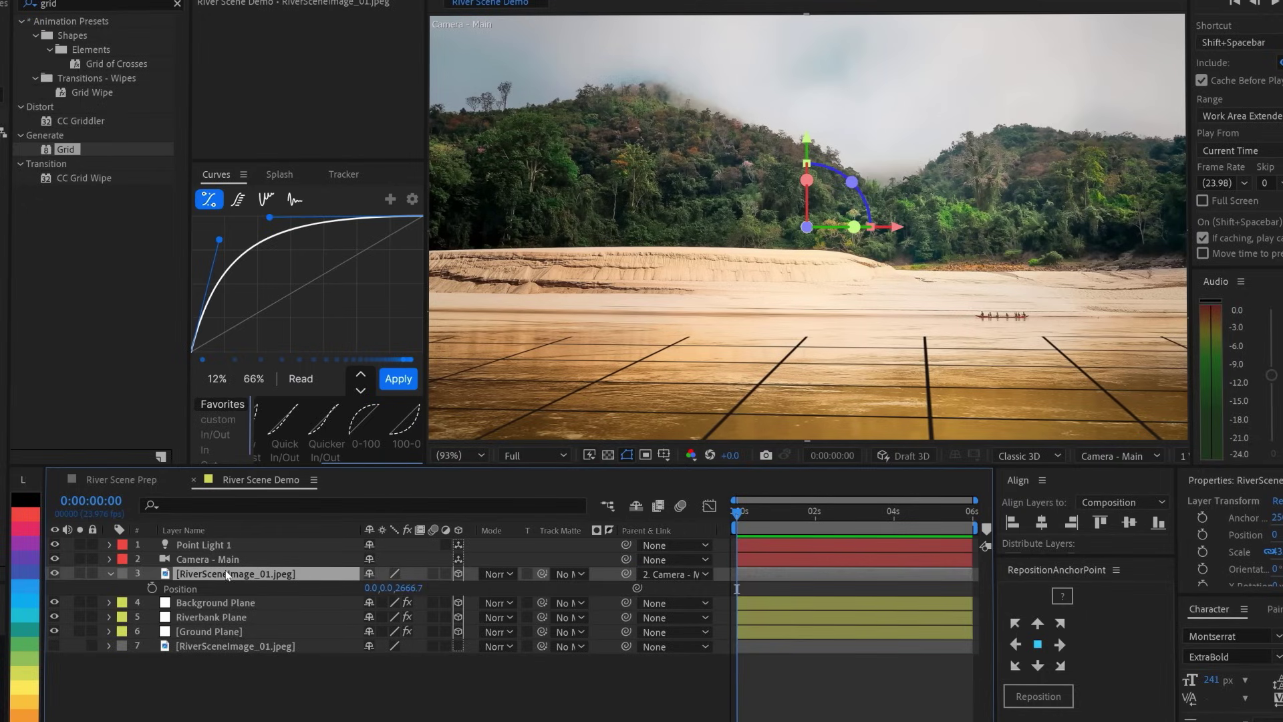
left_click(418, 588)
type("0")
key("Return")
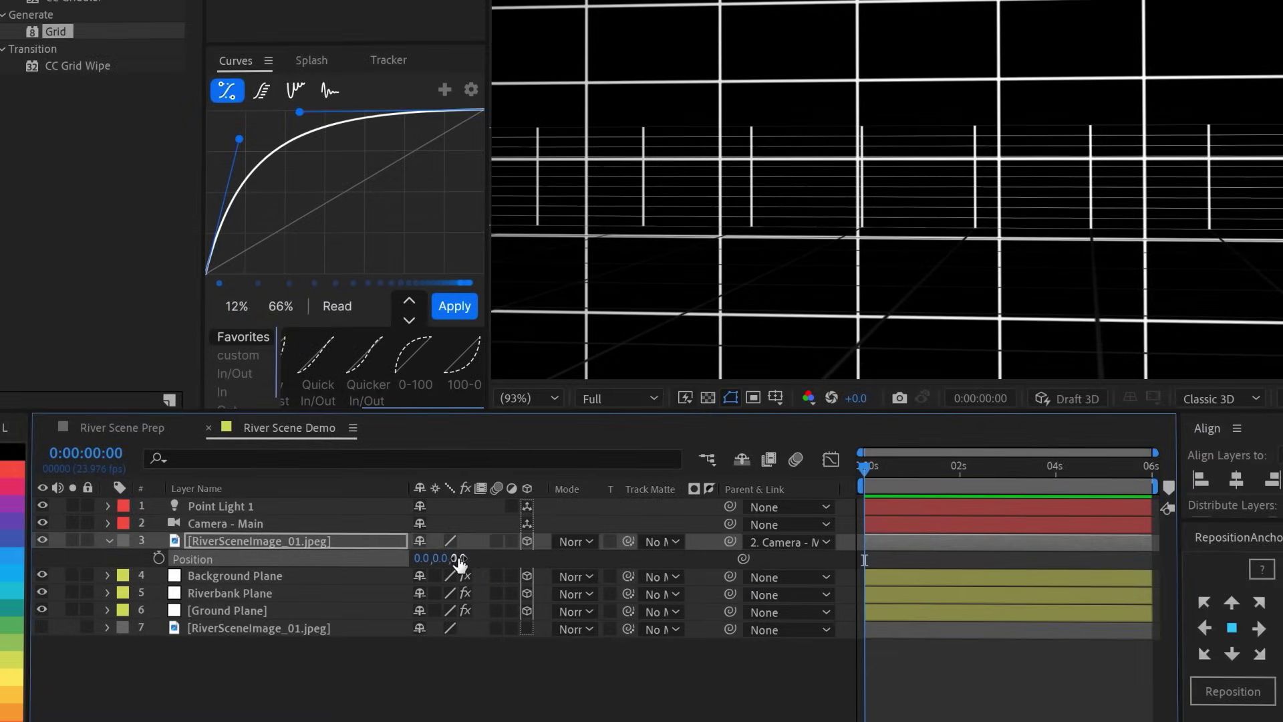
left_click(401, 587)
key("Return")
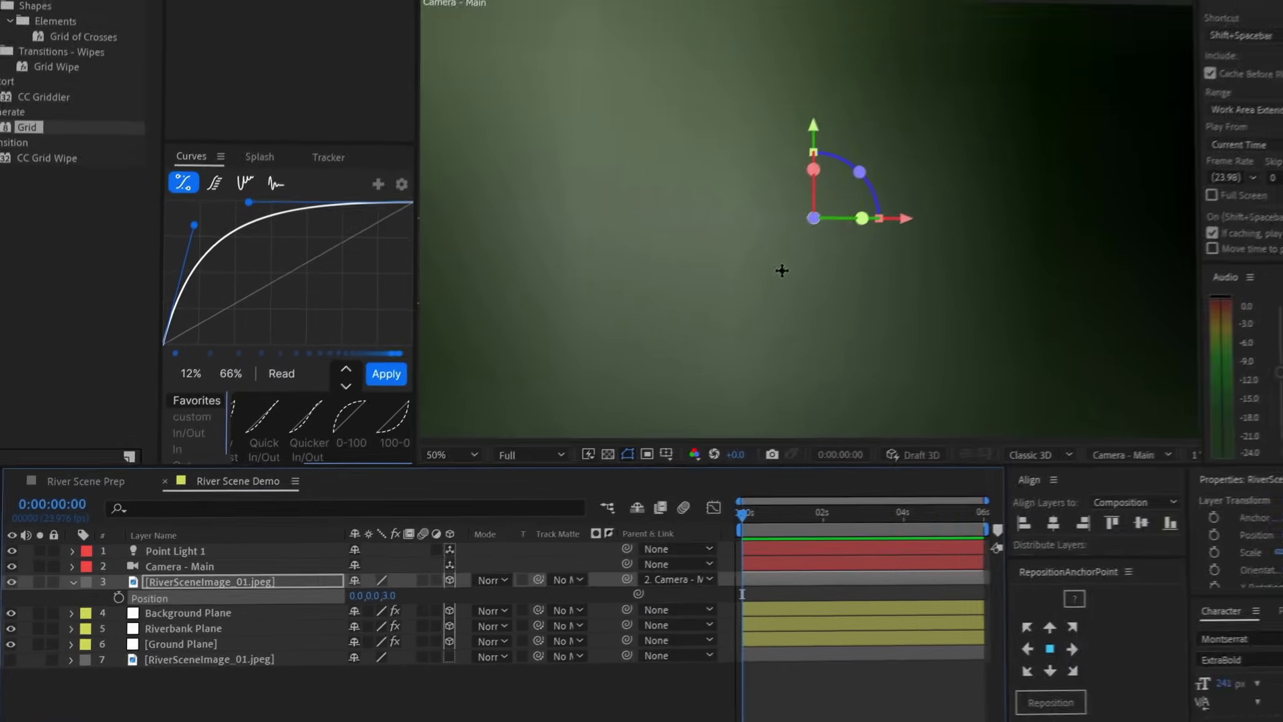
scroll(909, 189, "down", 2)
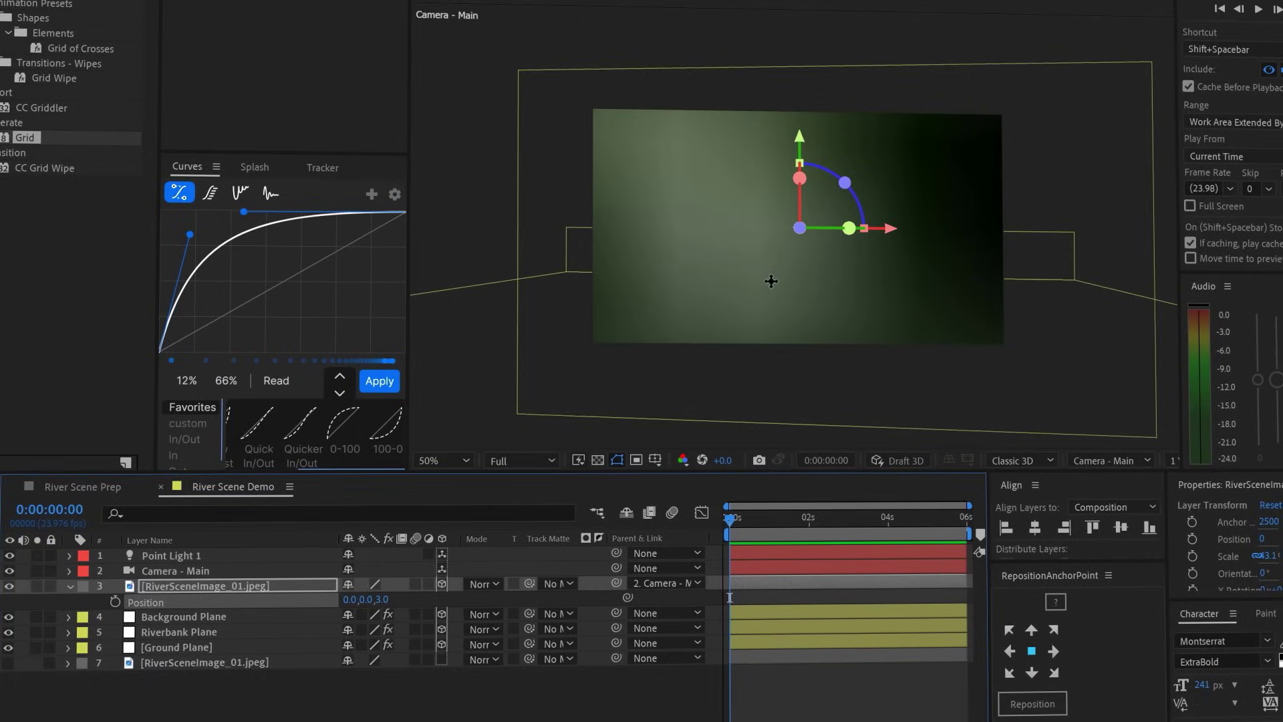
key("s")
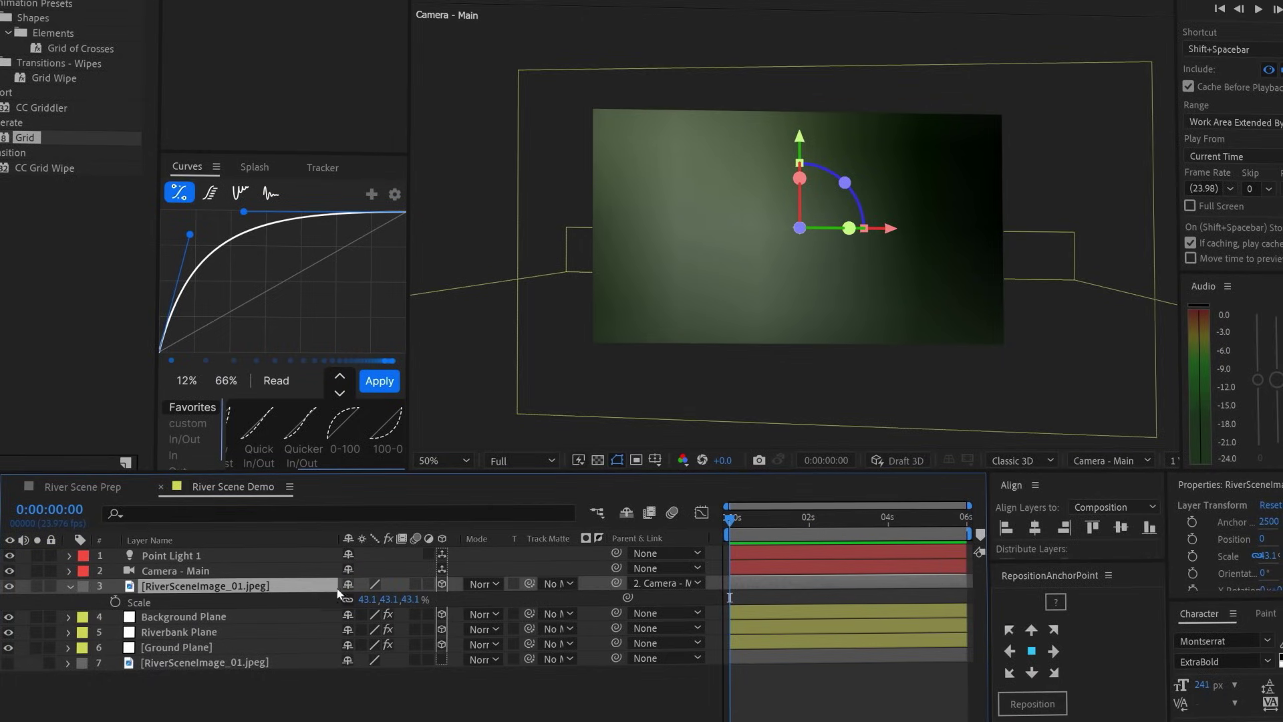
left_click_drag(365, 599, 335, 605)
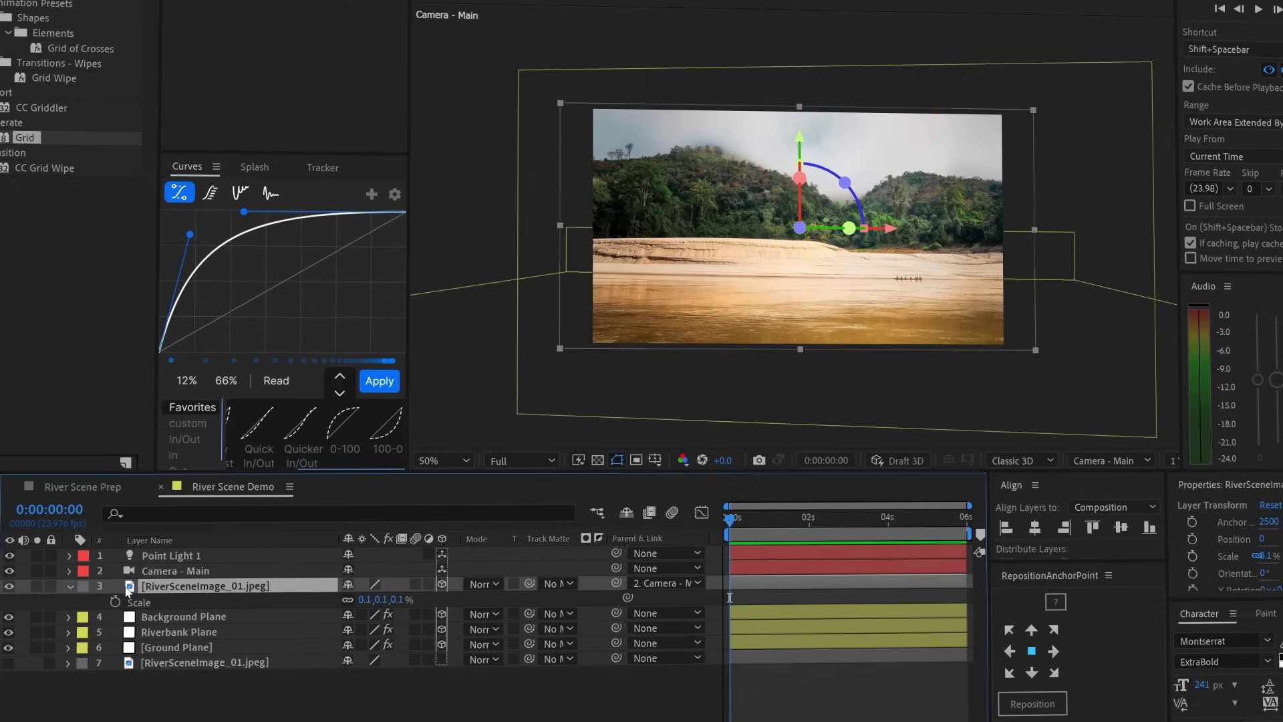
left_click(69, 586)
left_click(70, 586)
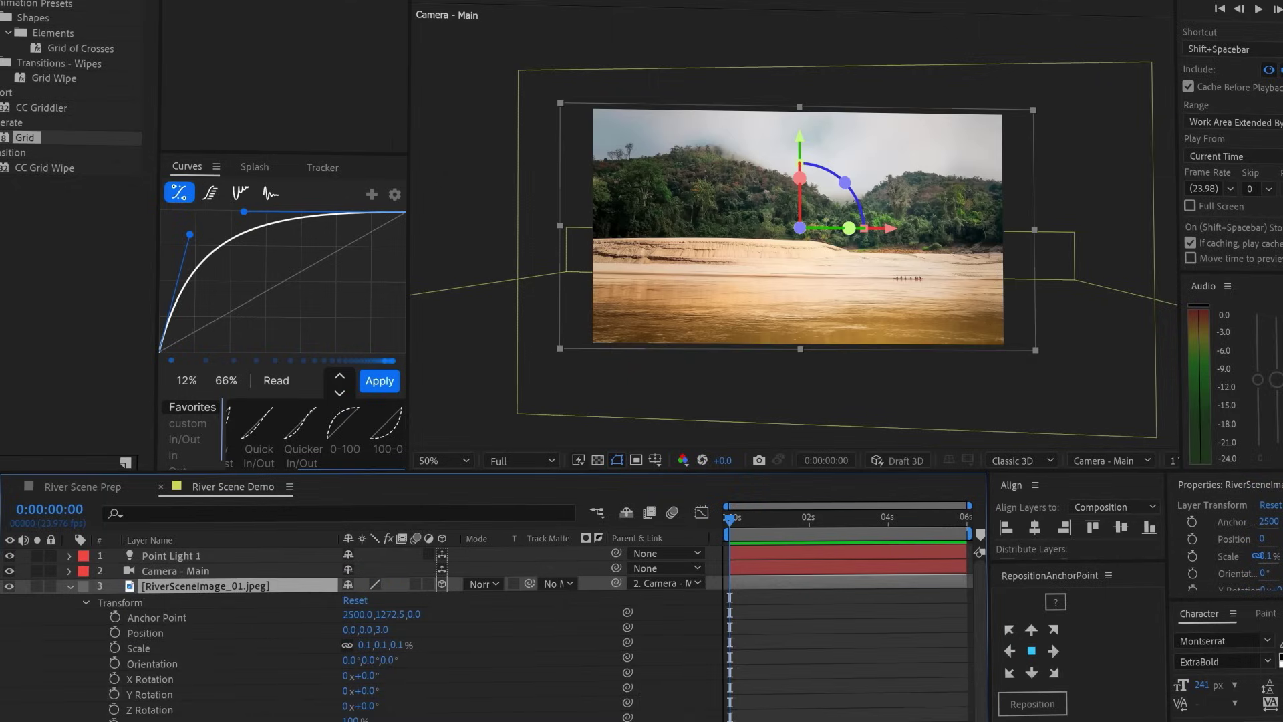
- Set the image copy to Casts Shadows Only, Light Transmission 100%, and Accepts Shadows and Accepts Lights Off
scroll(279, 688, "down", 5)
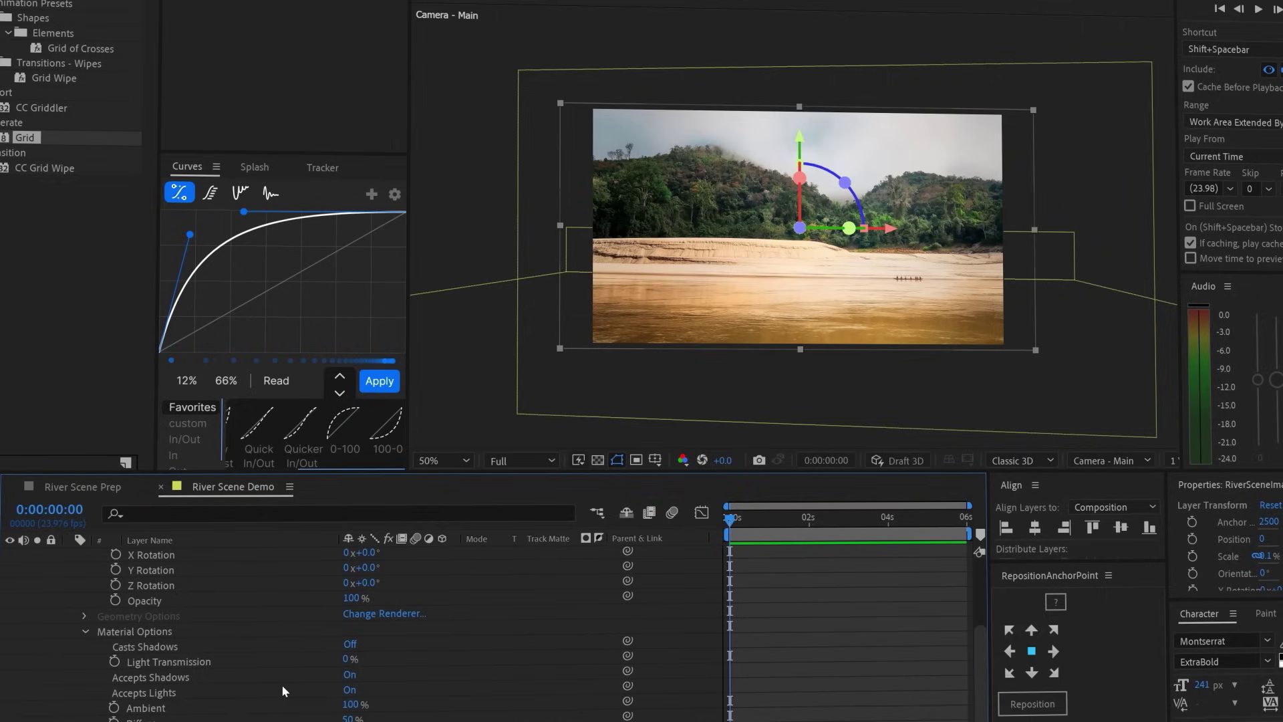
left_click(350, 644)
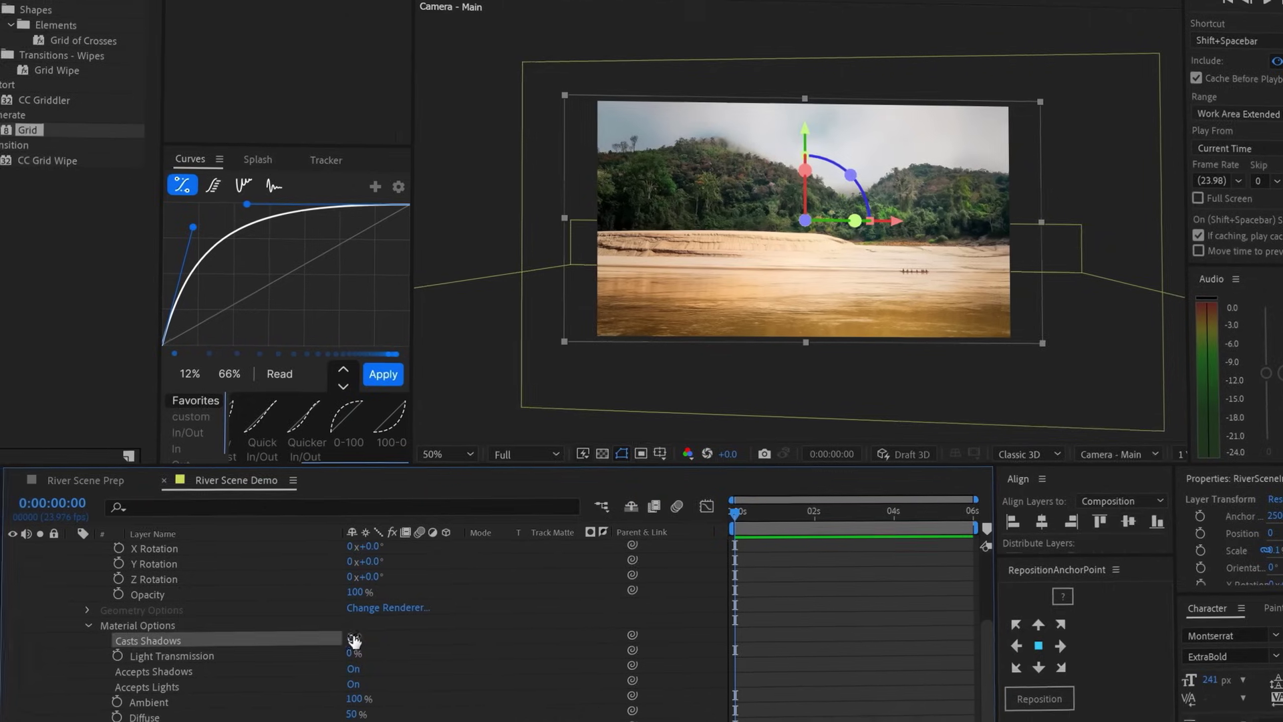
left_click(353, 640)
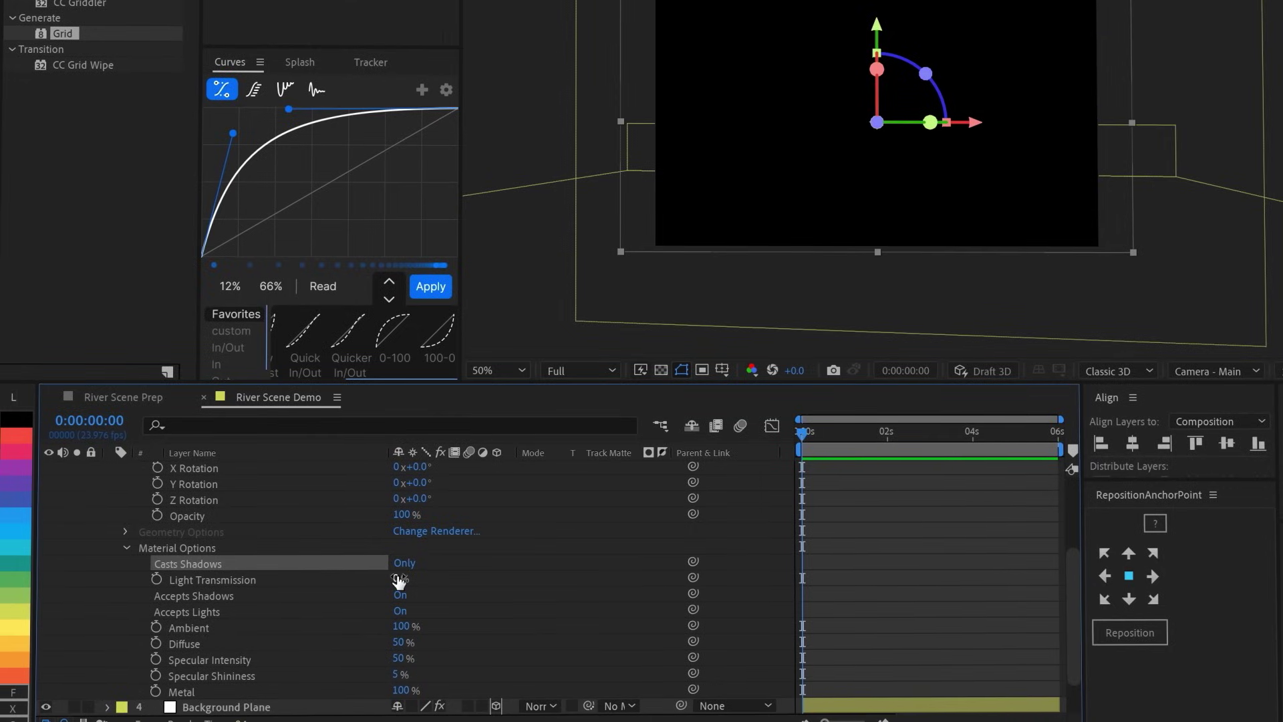
left_click_drag(399, 581, 510, 580)
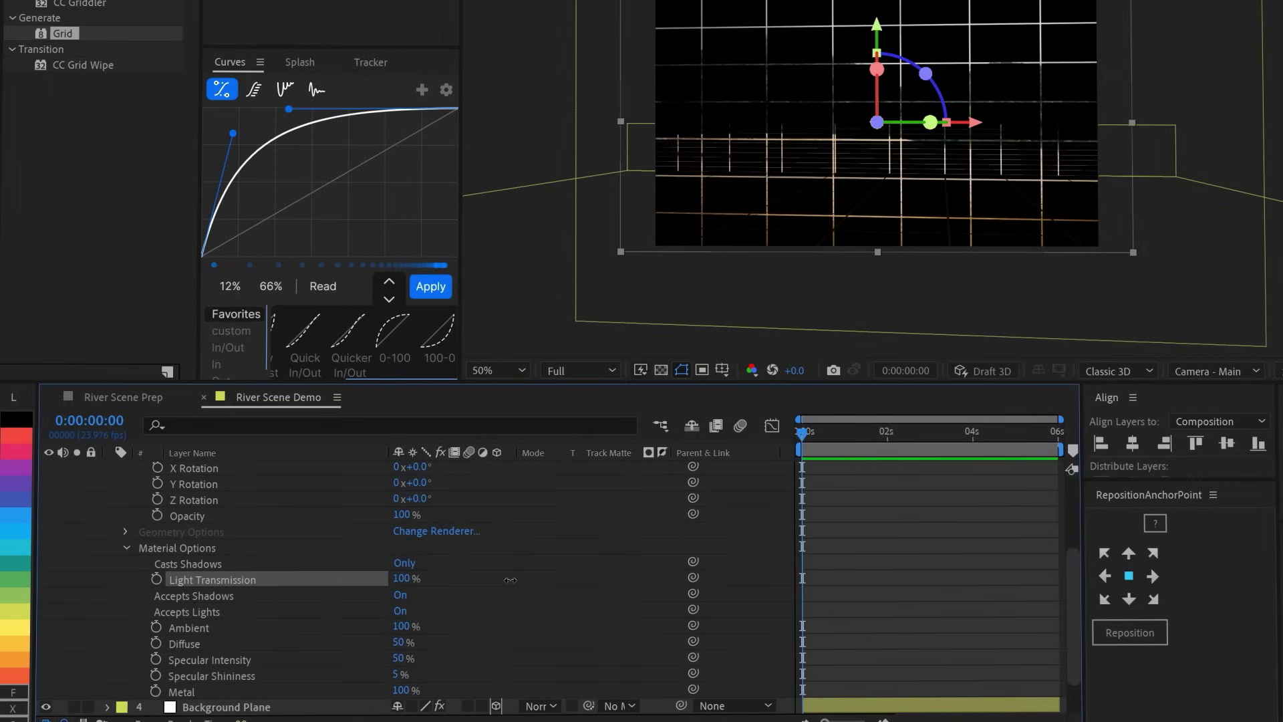
left_click(400, 595)
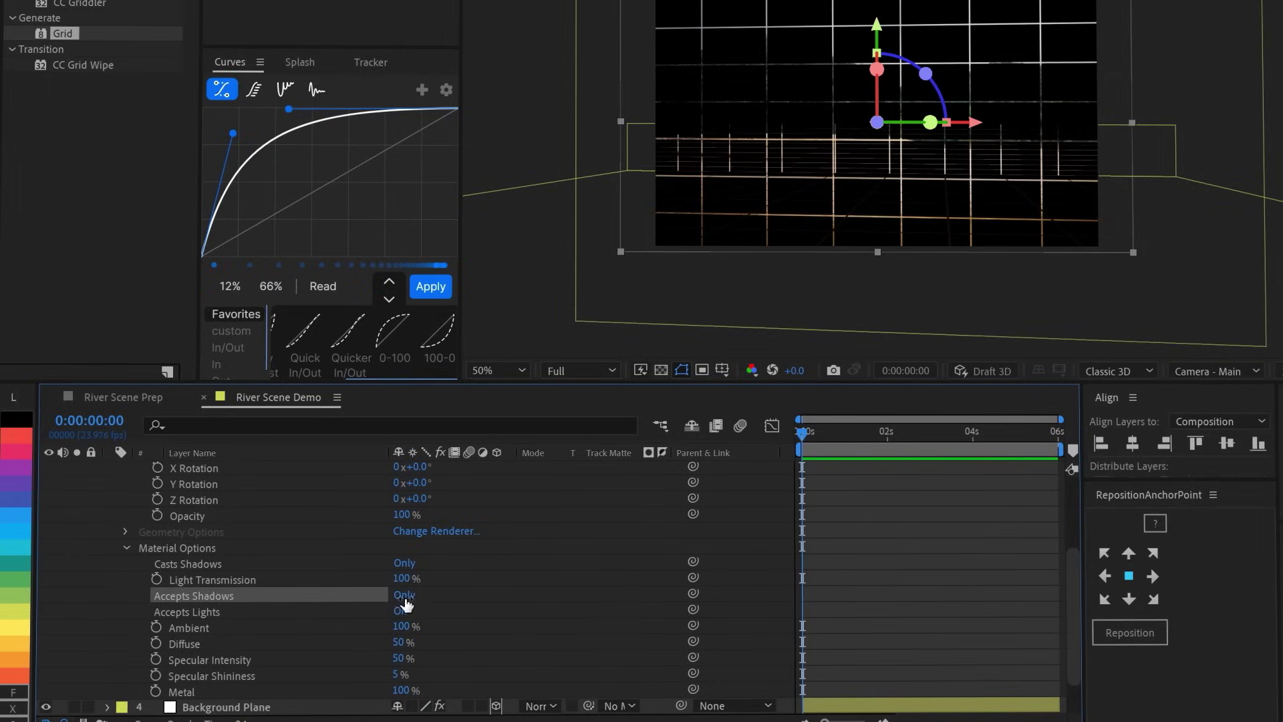
left_click(406, 598)
left_click(401, 610)
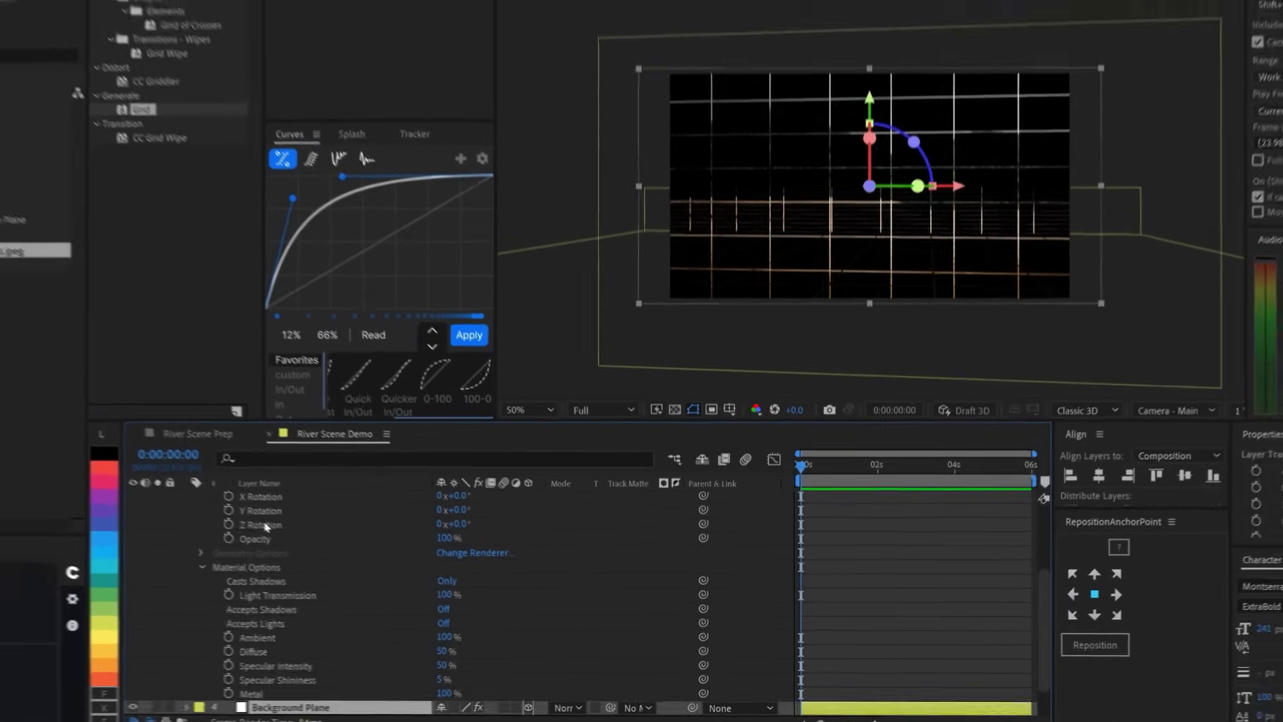
key("ctrl+a")
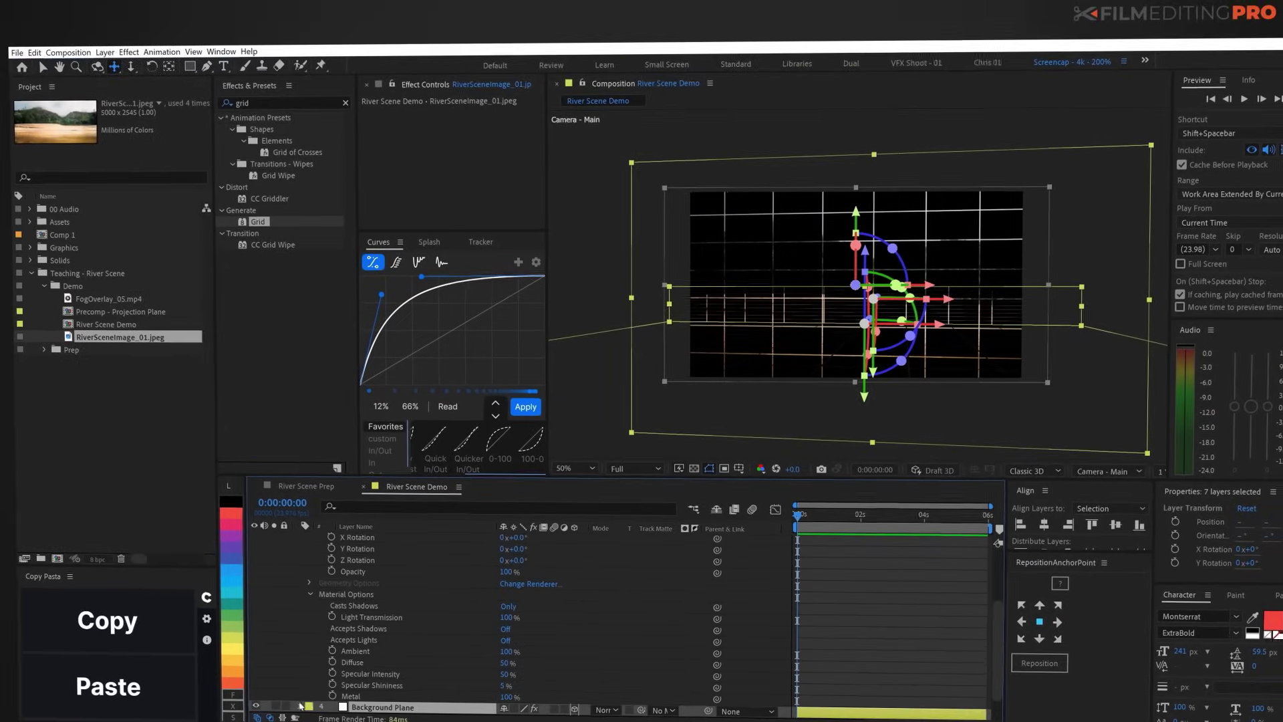
- Delete the Grid effect from the Background, Riverbank and Ground planes
left_click(301, 560)
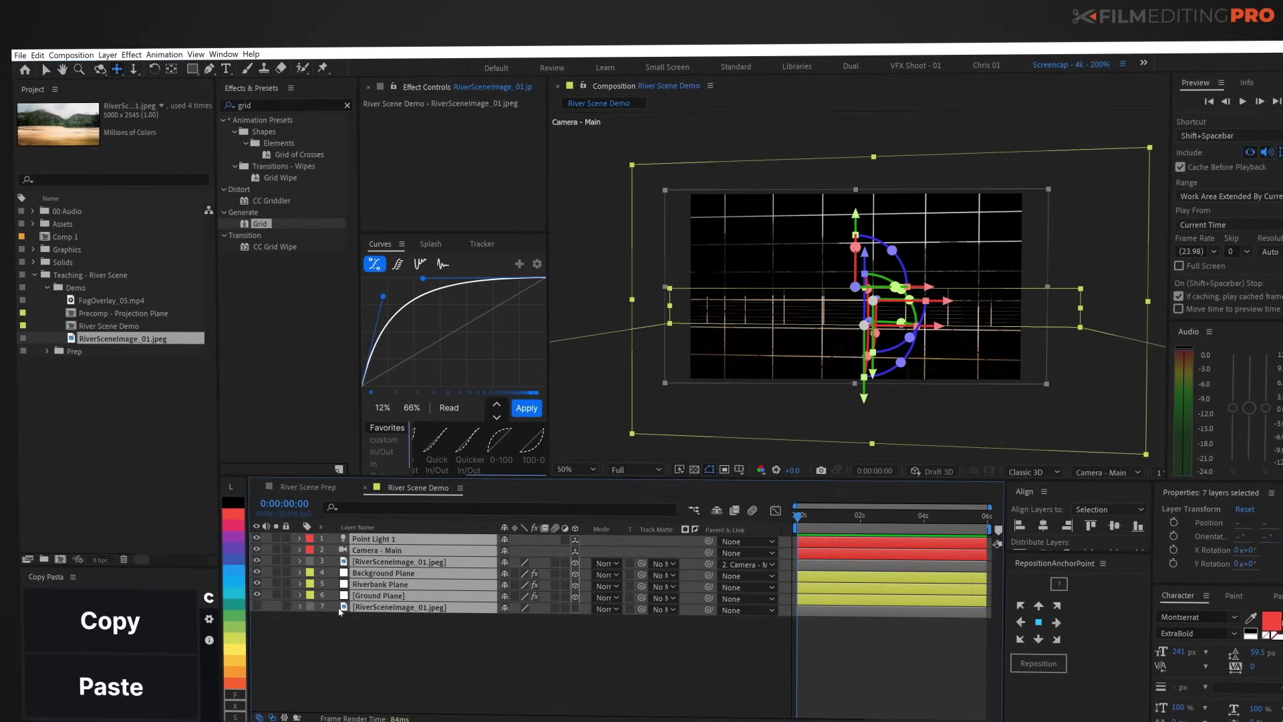
left_click(355, 628)
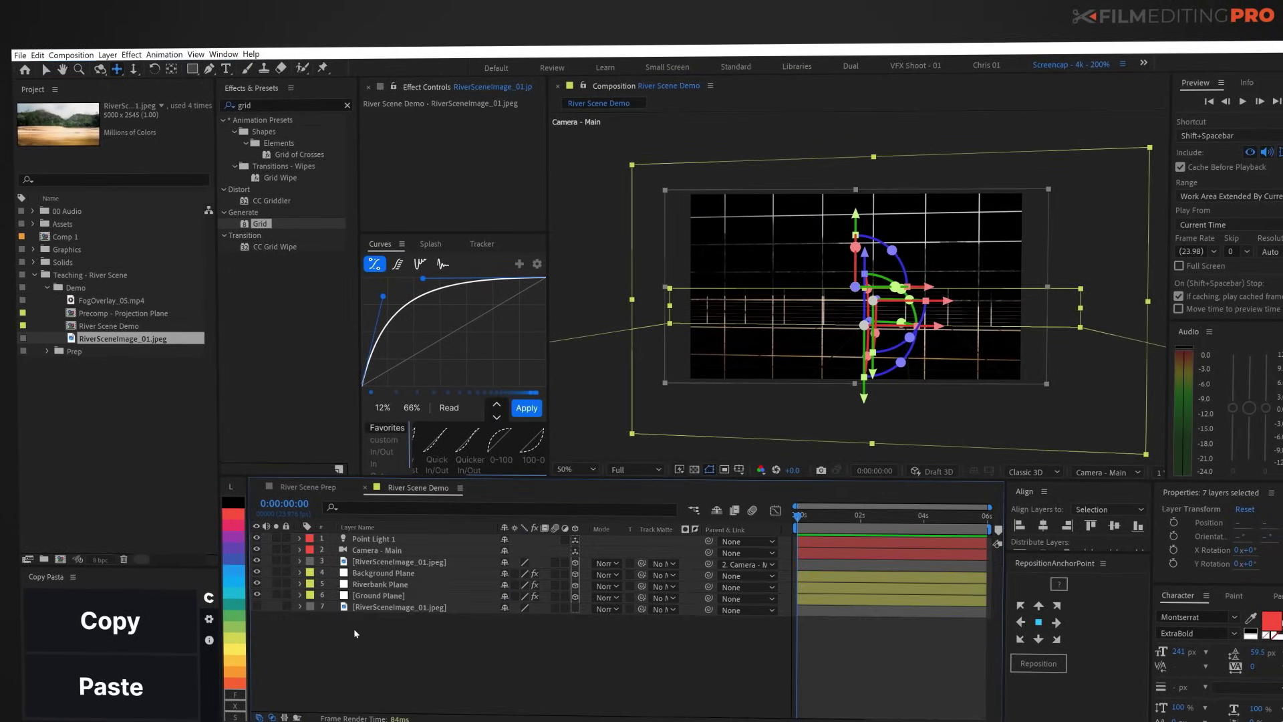
left_click(369, 575)
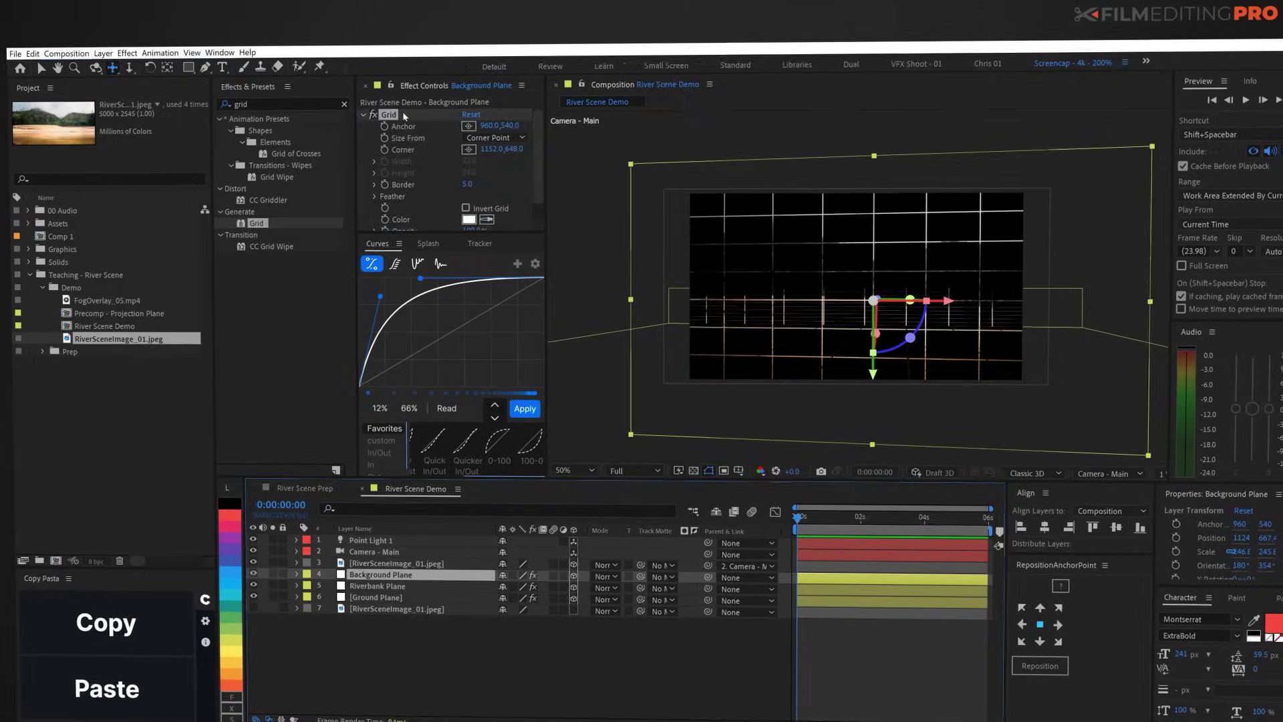
key("ctrl+Down")
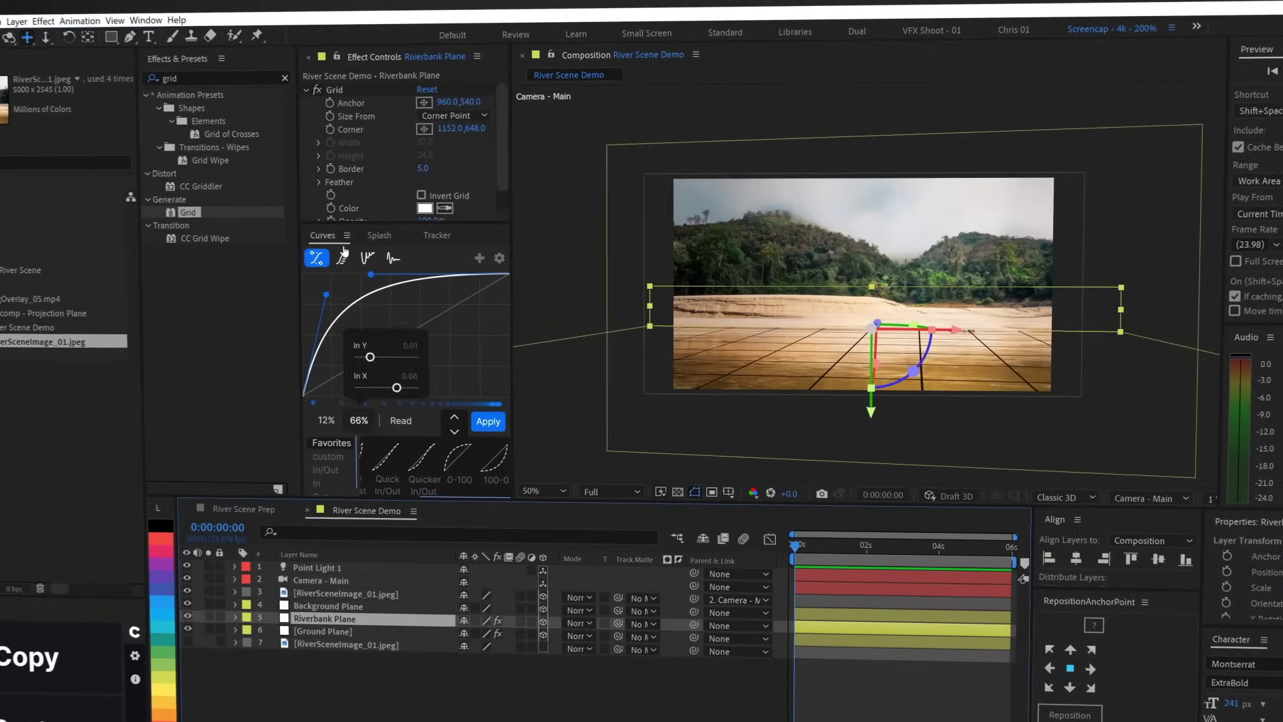
key("ctrl+shift+e")
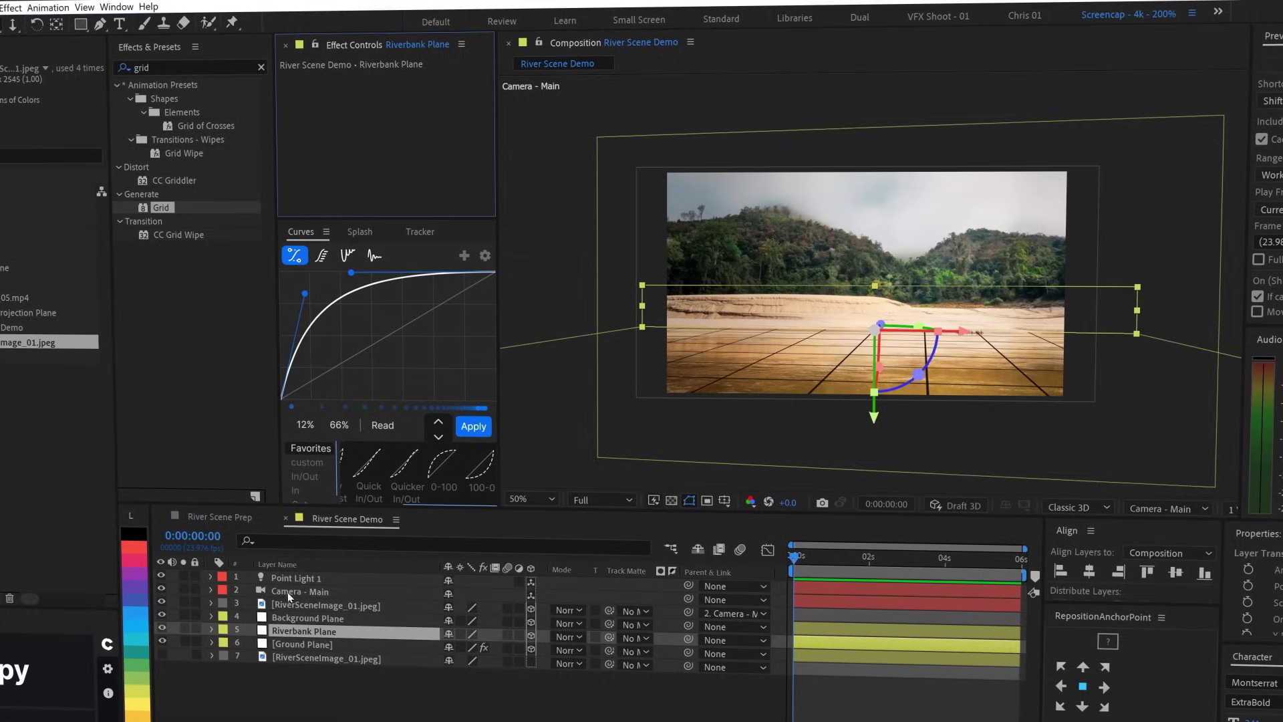
key("ctrl+Down")
left_click(320, 82)
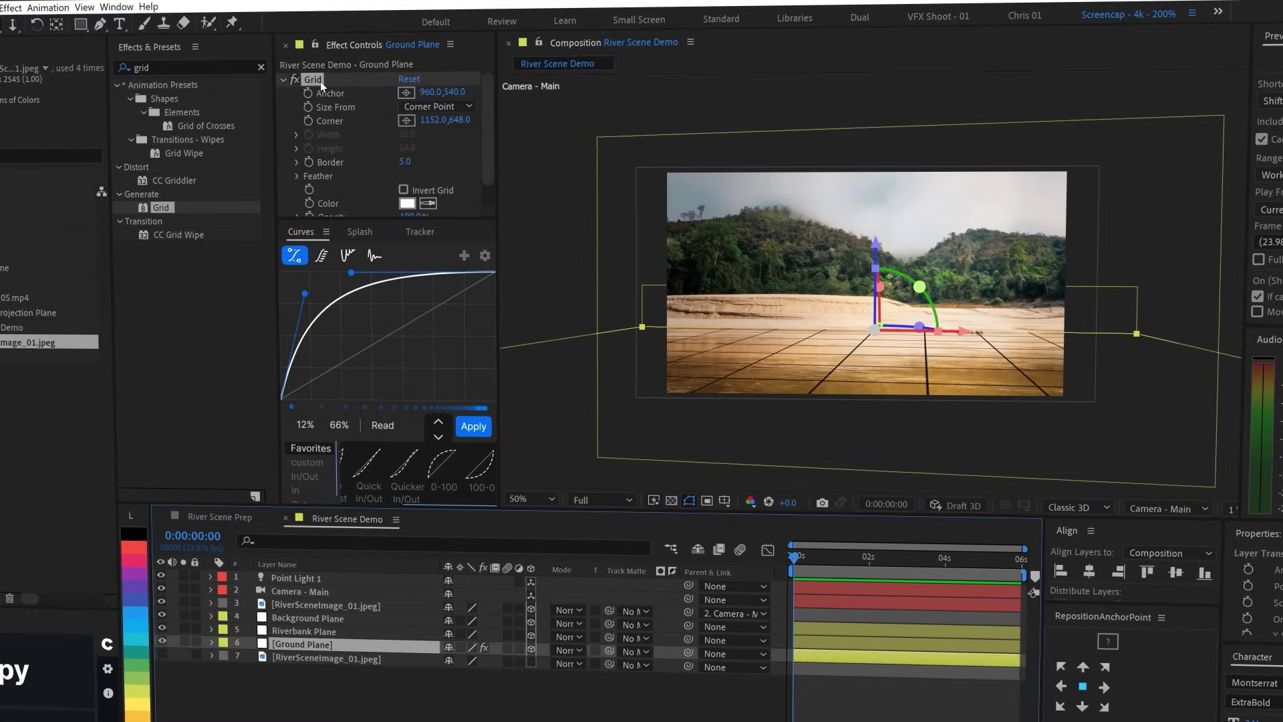
key("Delete")
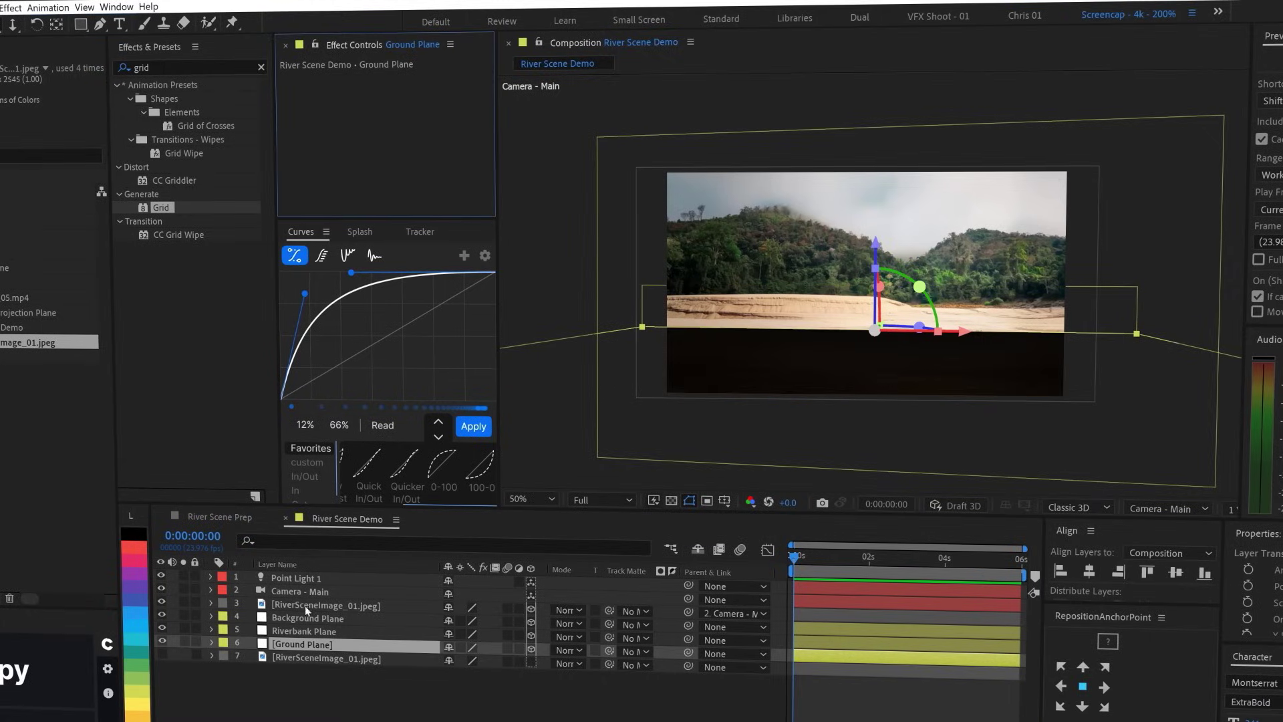
- Turn Accepts Lights off for the three plane layers
left_click(308, 618, "shift")
key("a")
key("a")
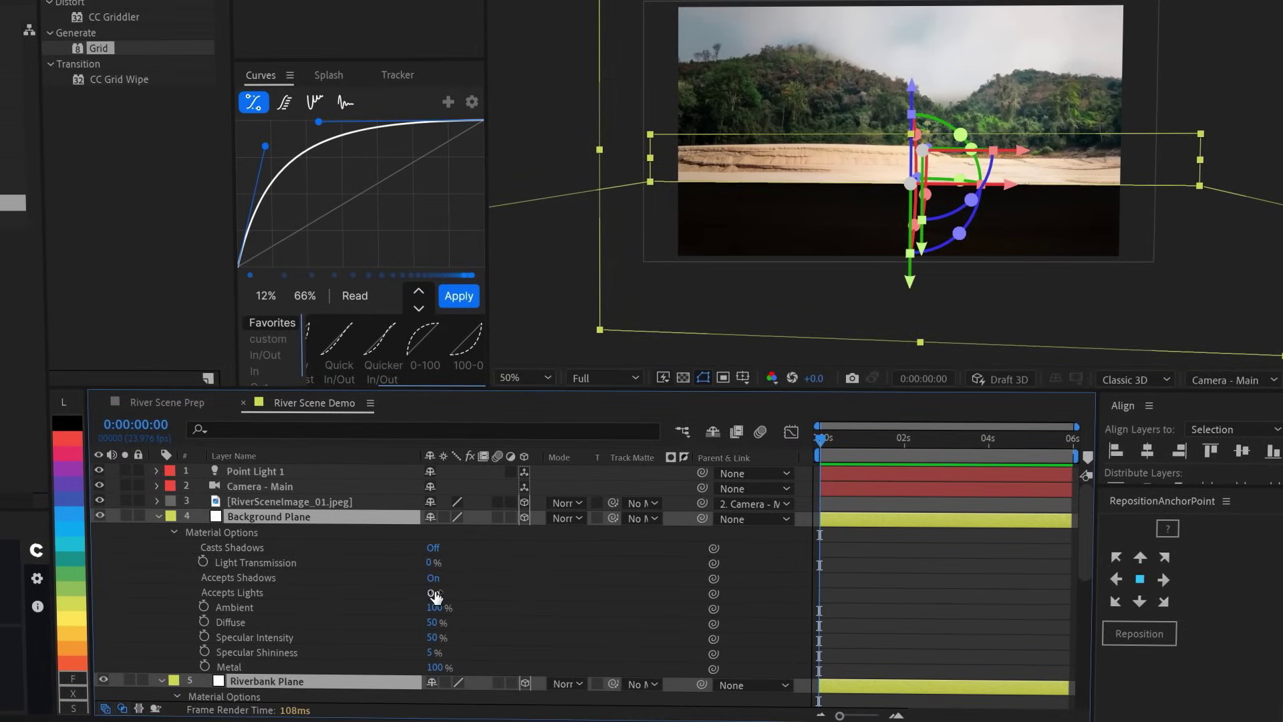
left_click(434, 594)
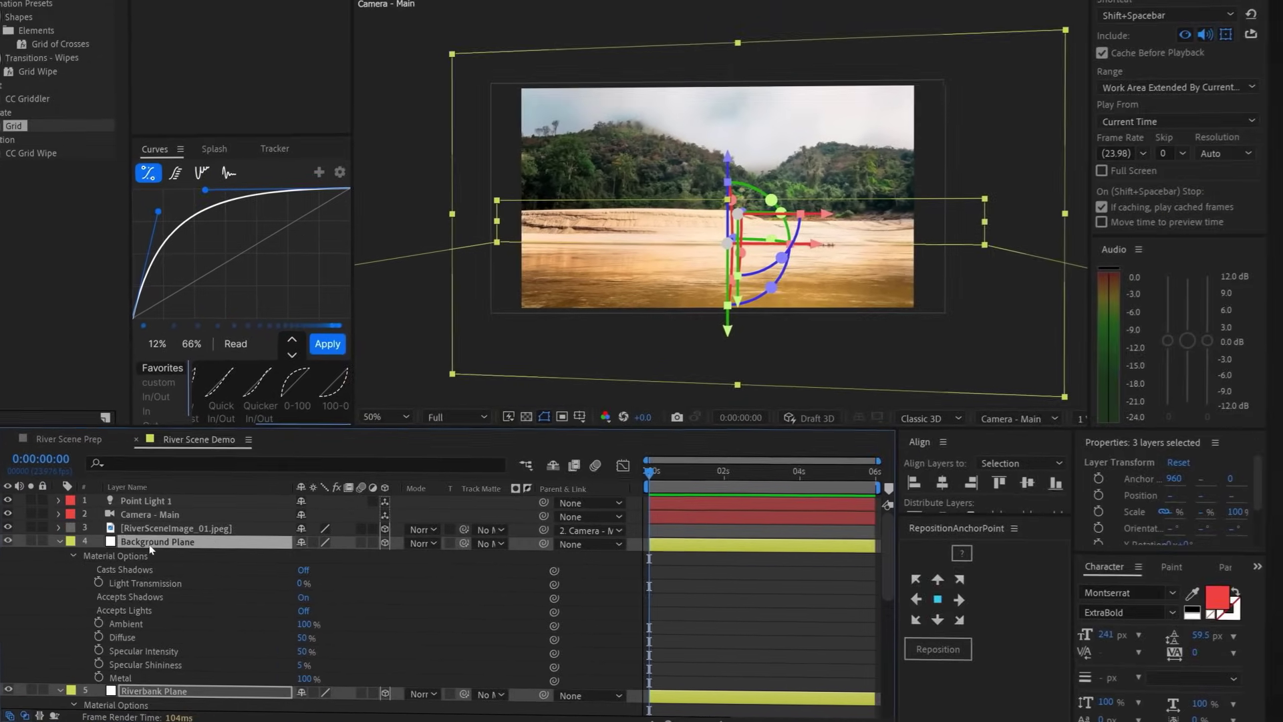
left_click(59, 542)
left_click(165, 617)
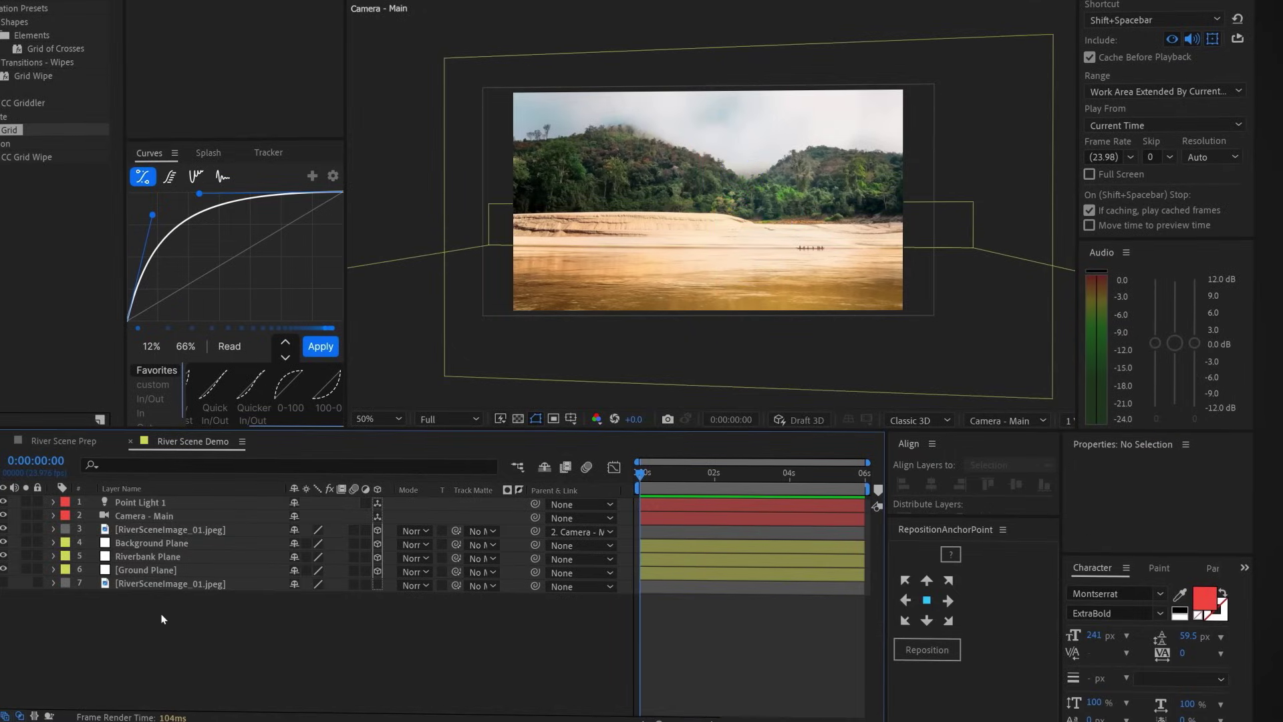
- Orbit, pan and dolly Camera - Main in toward the riverbank sand
left_click(144, 516)
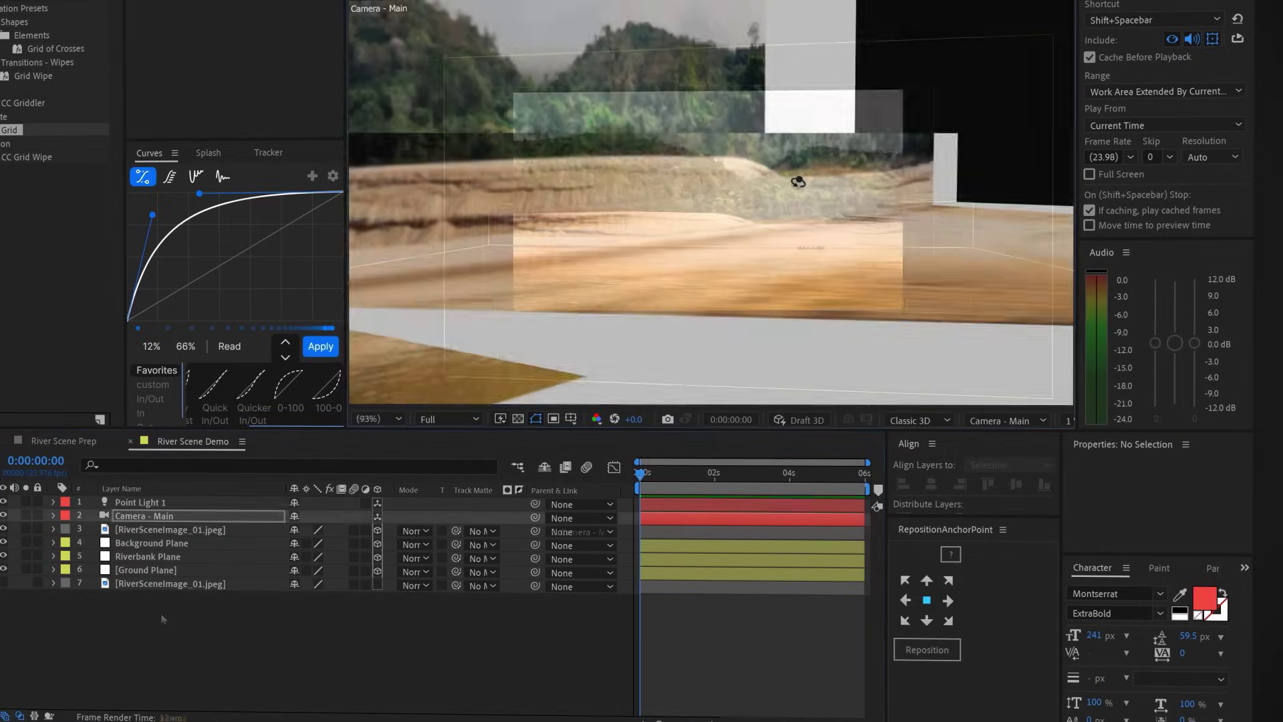
left_click_drag(797, 178, 570, 279)
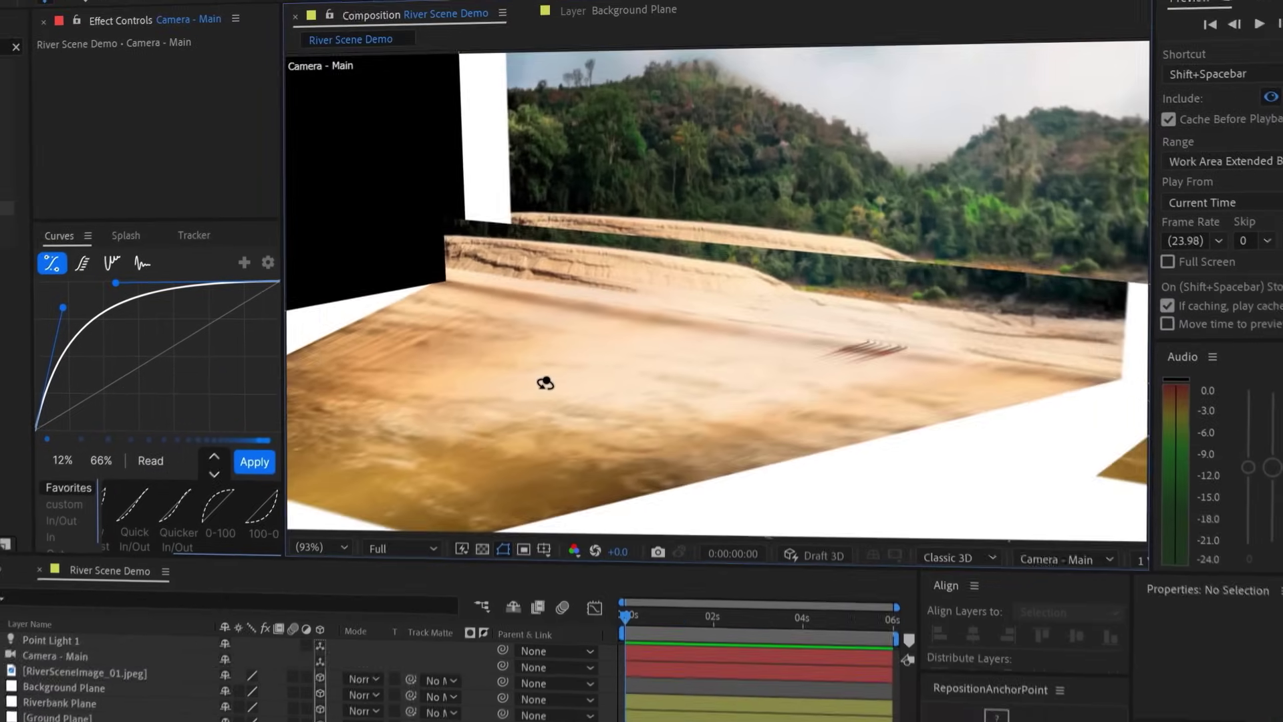
left_click_drag(545, 383, 519, 336)
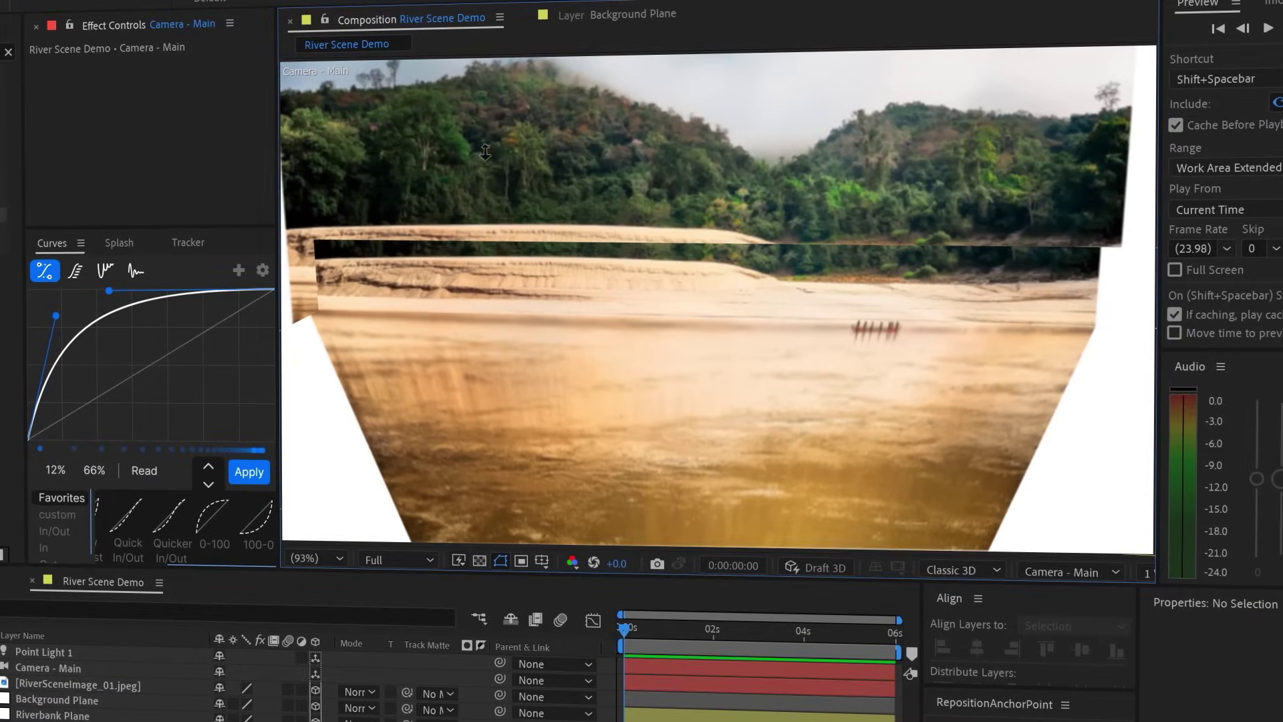
left_click_drag(486, 152, 588, 211)
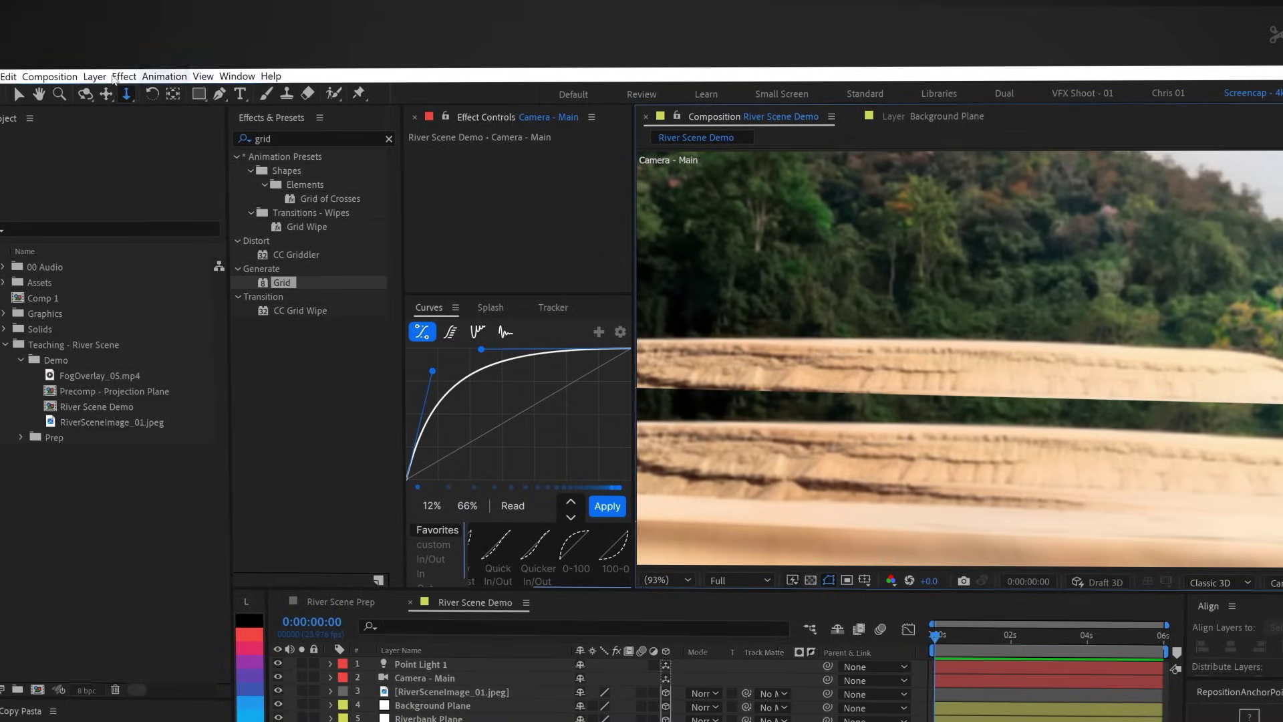
left_click(50, 76)
- Set the Classic 3D renderer's Shadow Map Resolution to 4000 in Composition Settings
left_click(87, 107)
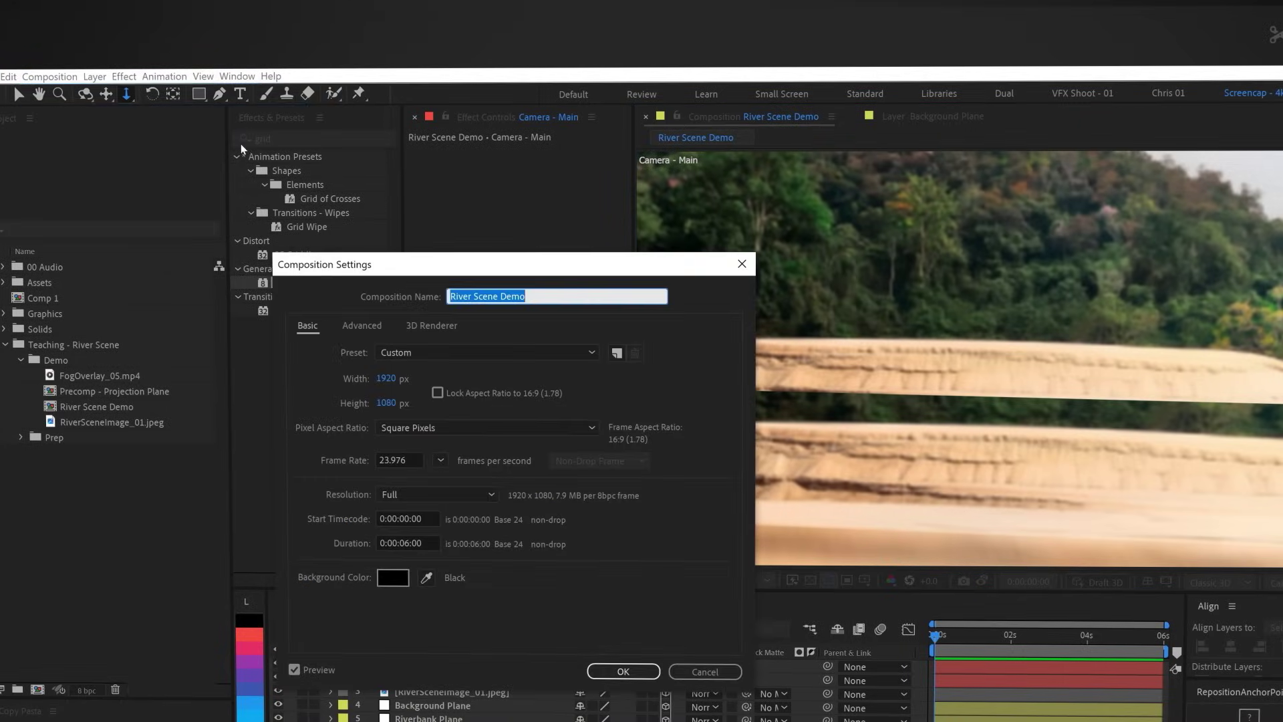
left_click(426, 328)
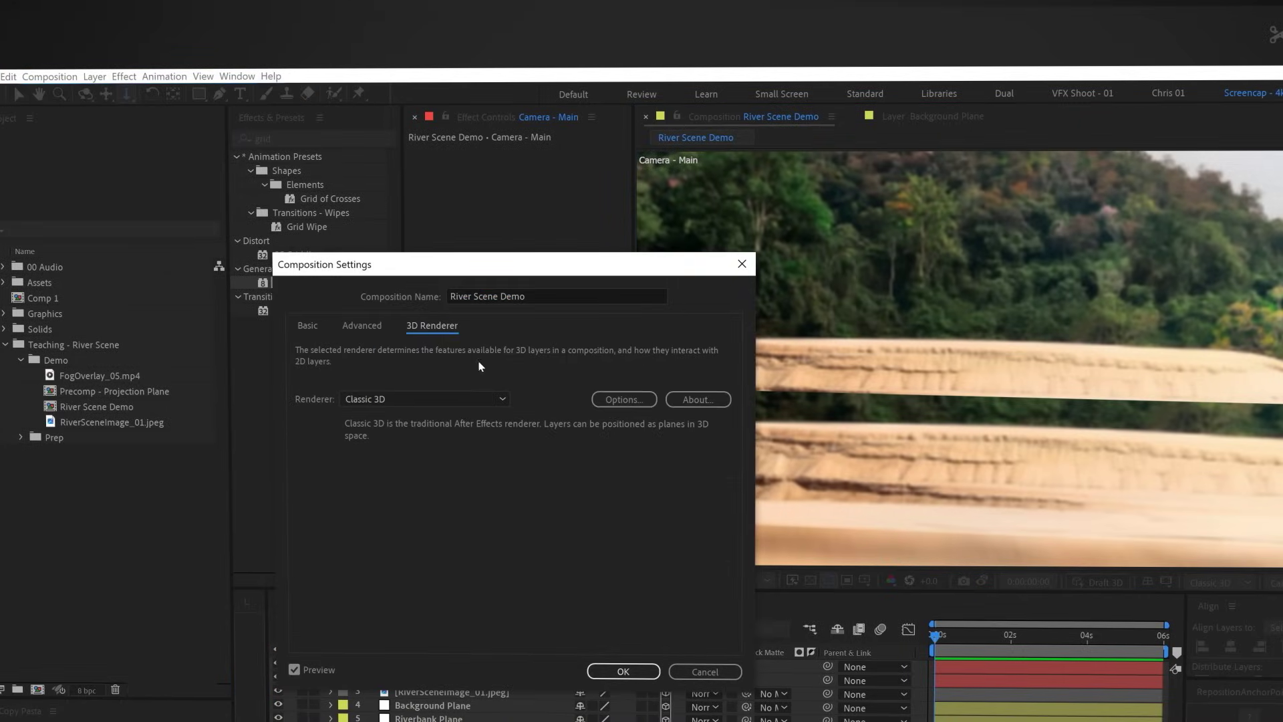
left_click(628, 401)
left_click(568, 468)
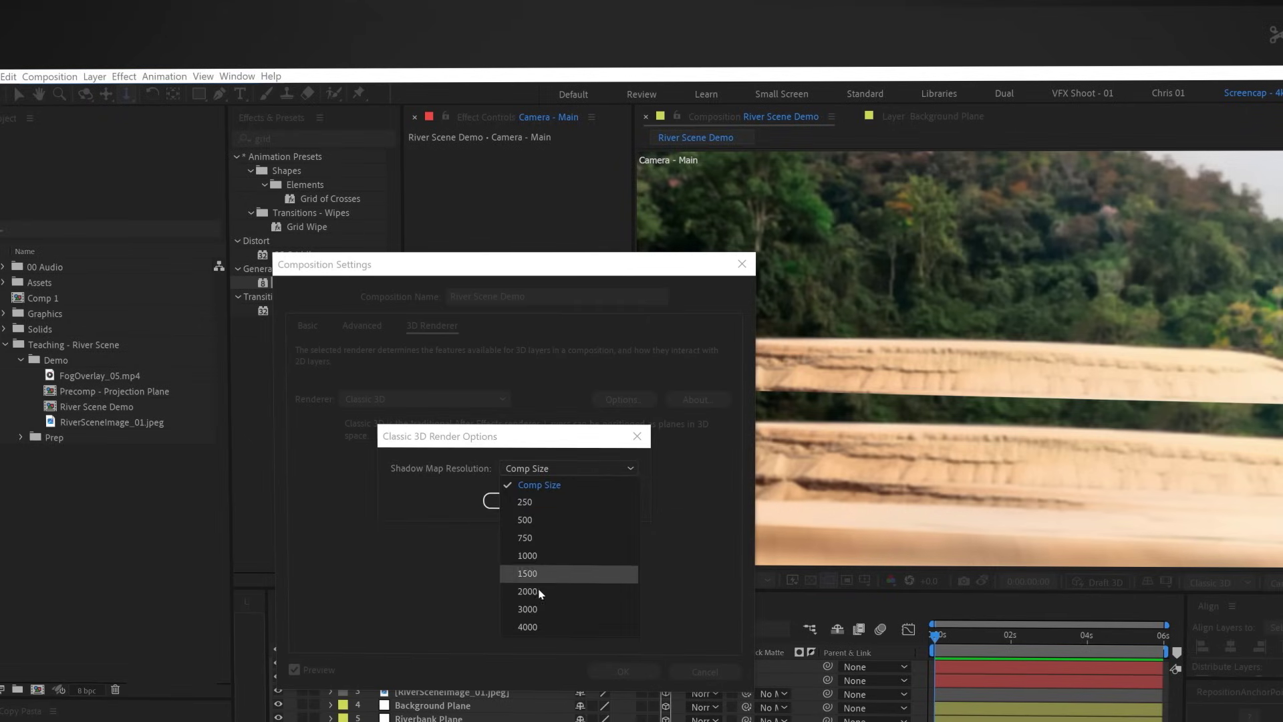
left_click(527, 628)
left_click(520, 501)
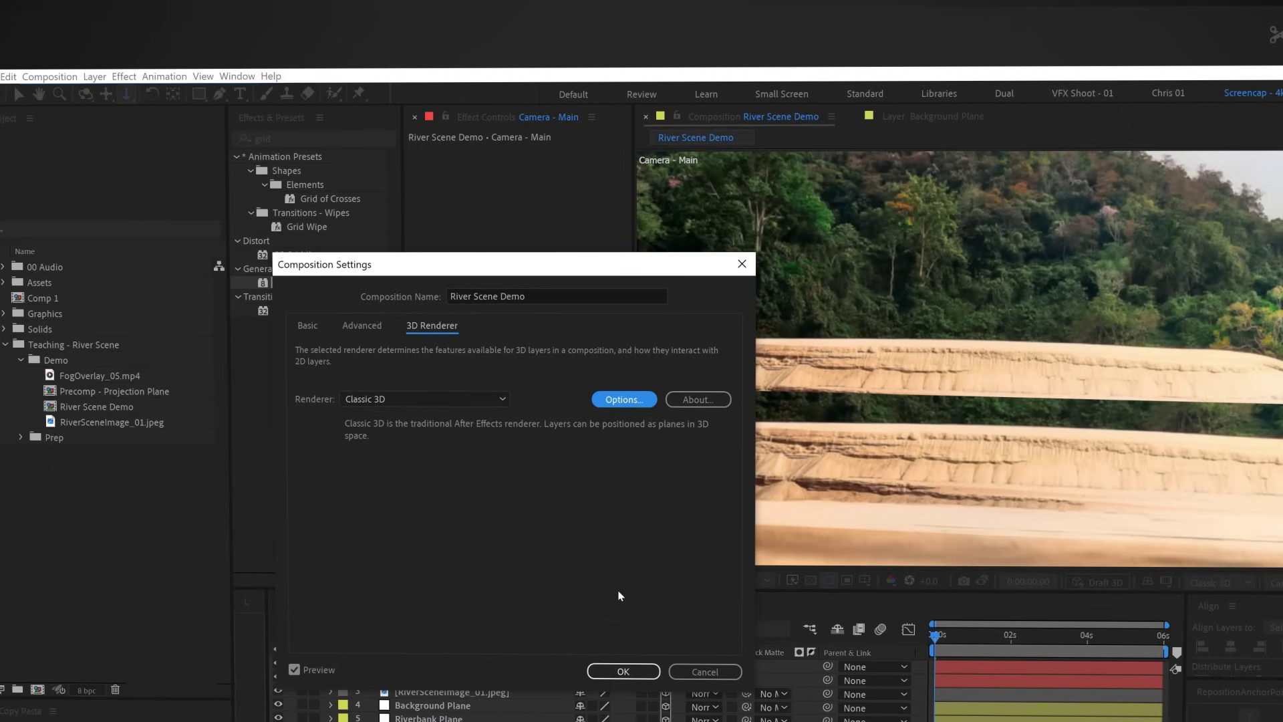
left_click(621, 671)
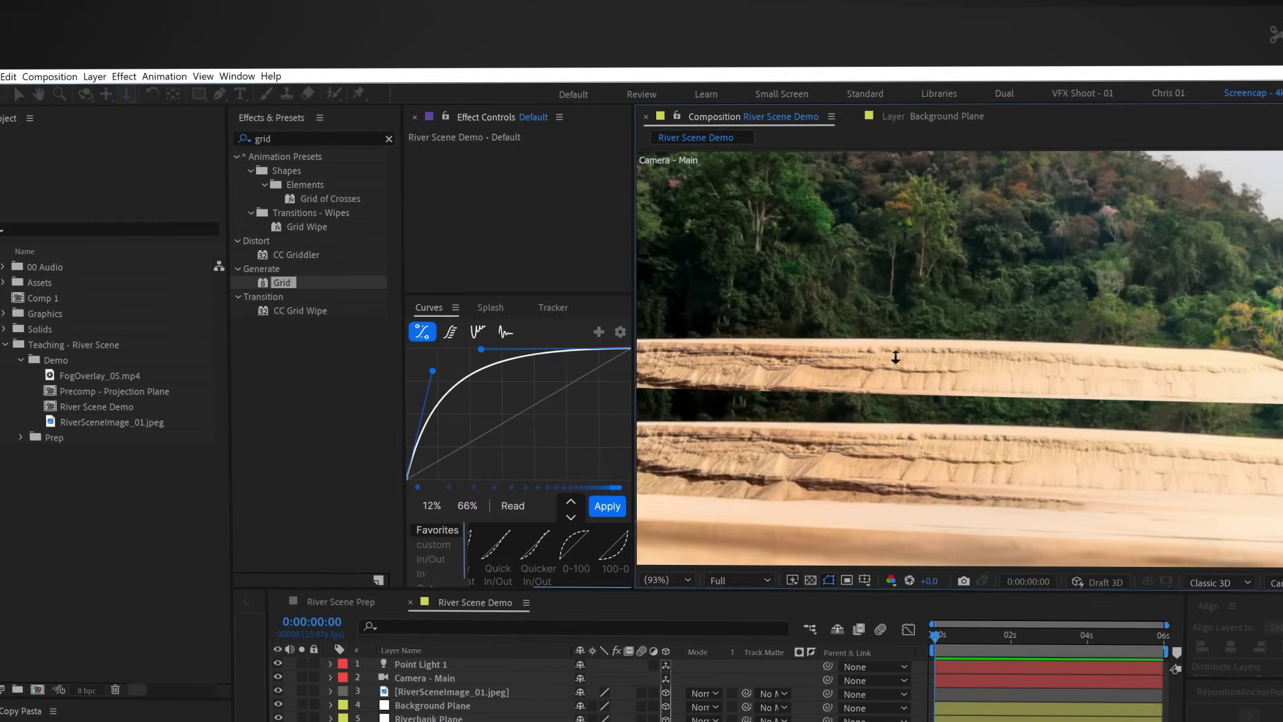
- Orbit the camera so the projected sand lines up across the planes
left_click_drag(886, 373, 917, 539)
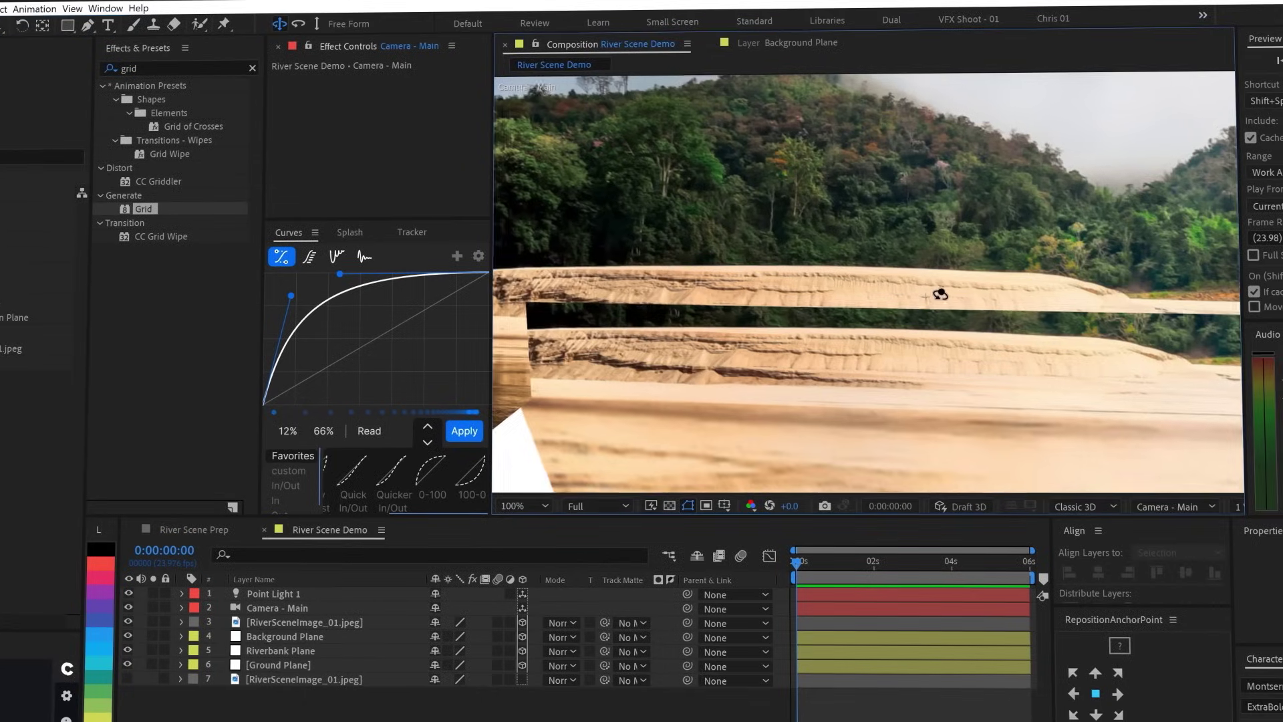
left_click_drag(941, 294, 663, 286)
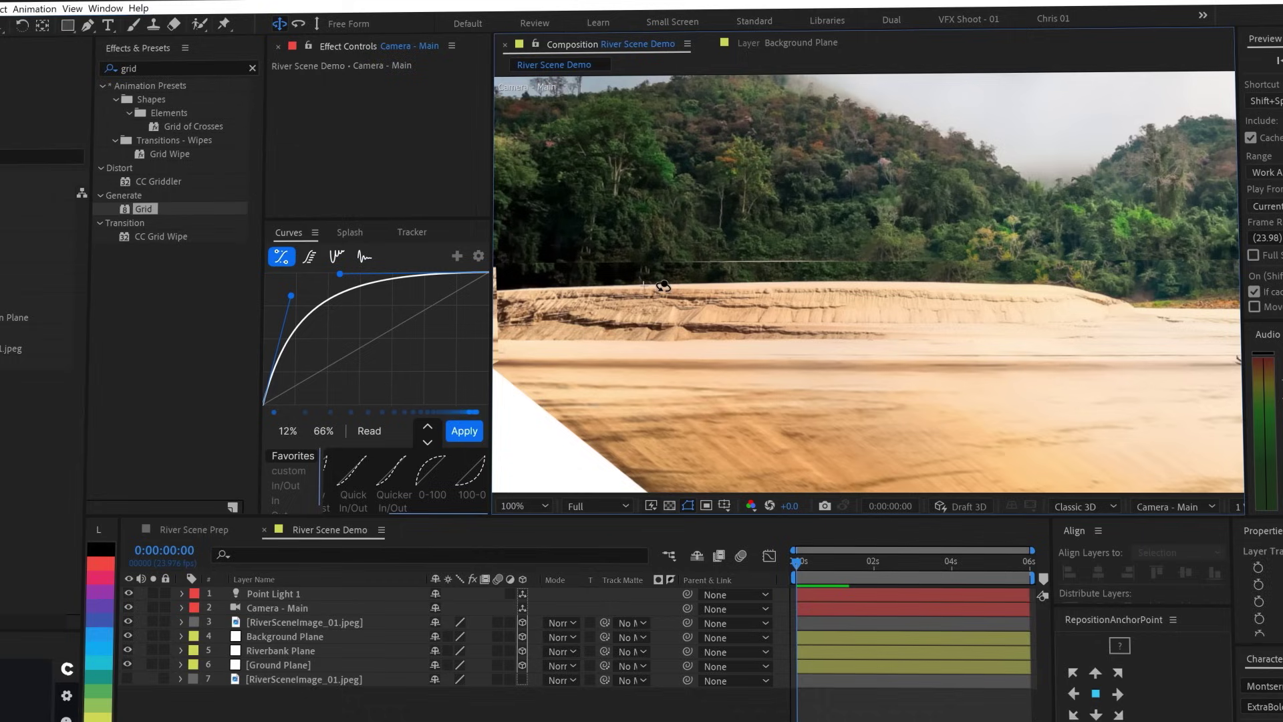
left_click(282, 651)
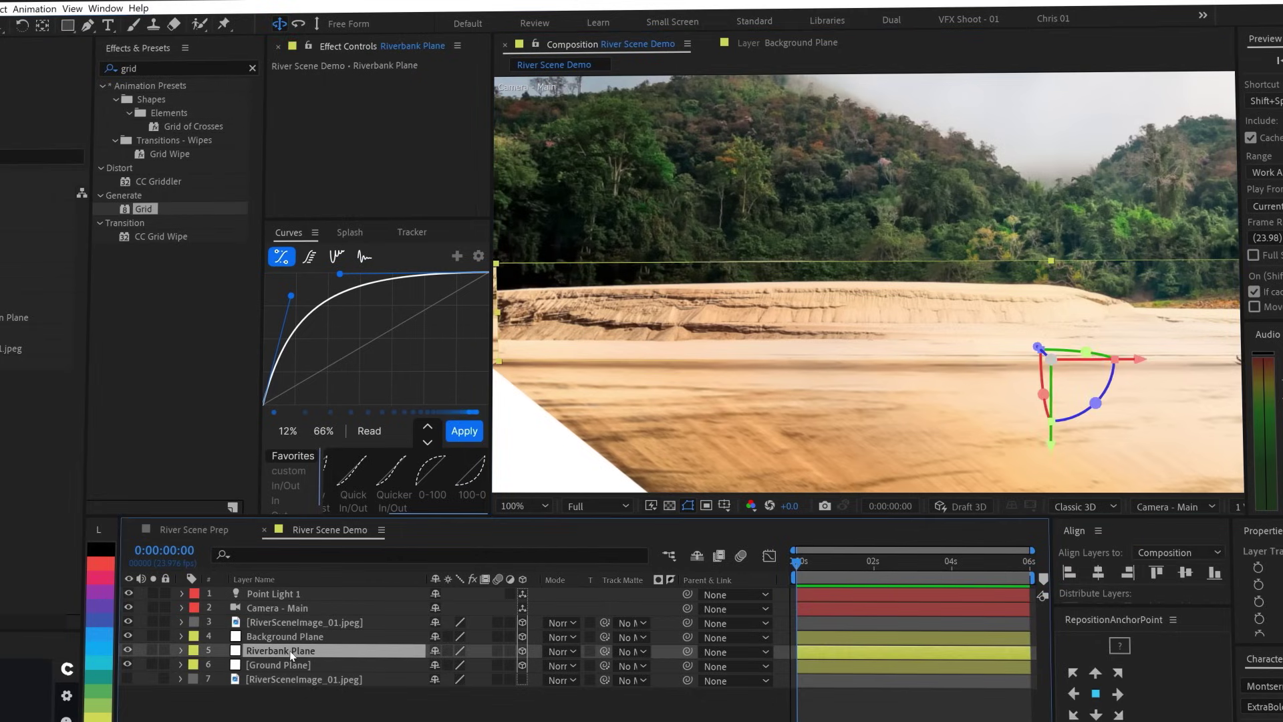
- In Front view, trace a Pen mask along the Riverbank Plane's top bank edge
left_click(1171, 507)
left_click(1163, 592)
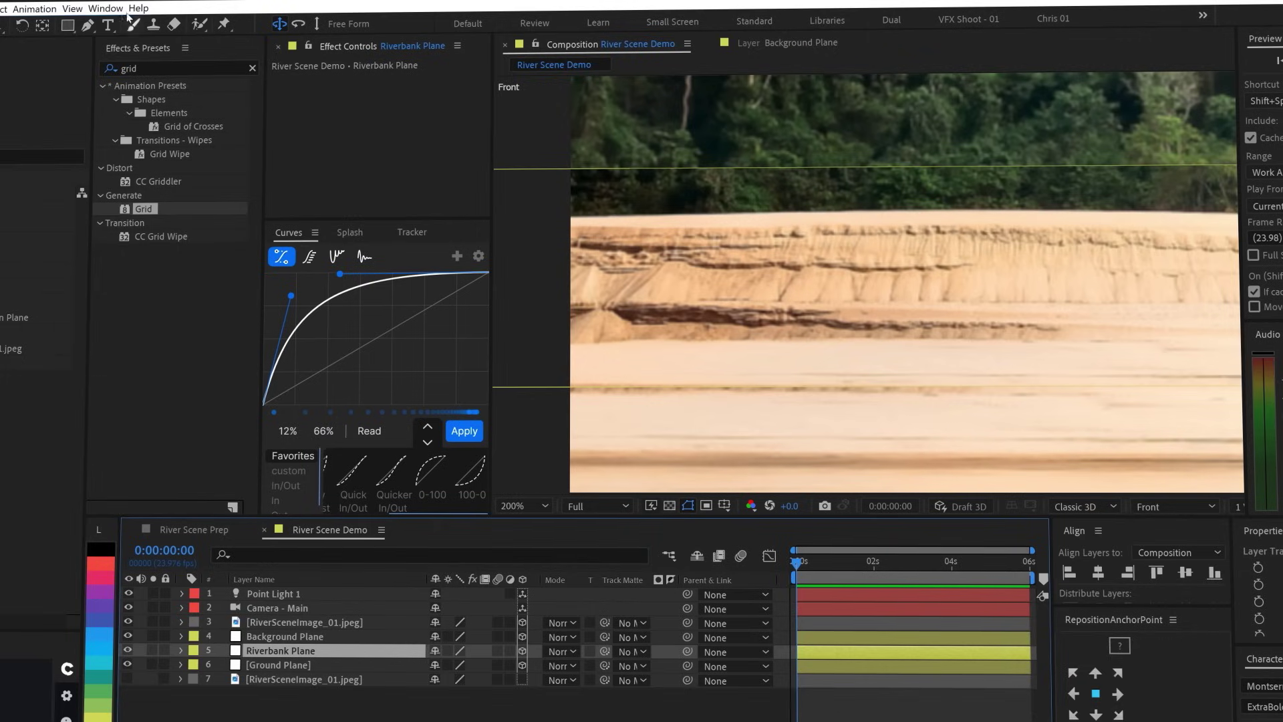
left_click(88, 26)
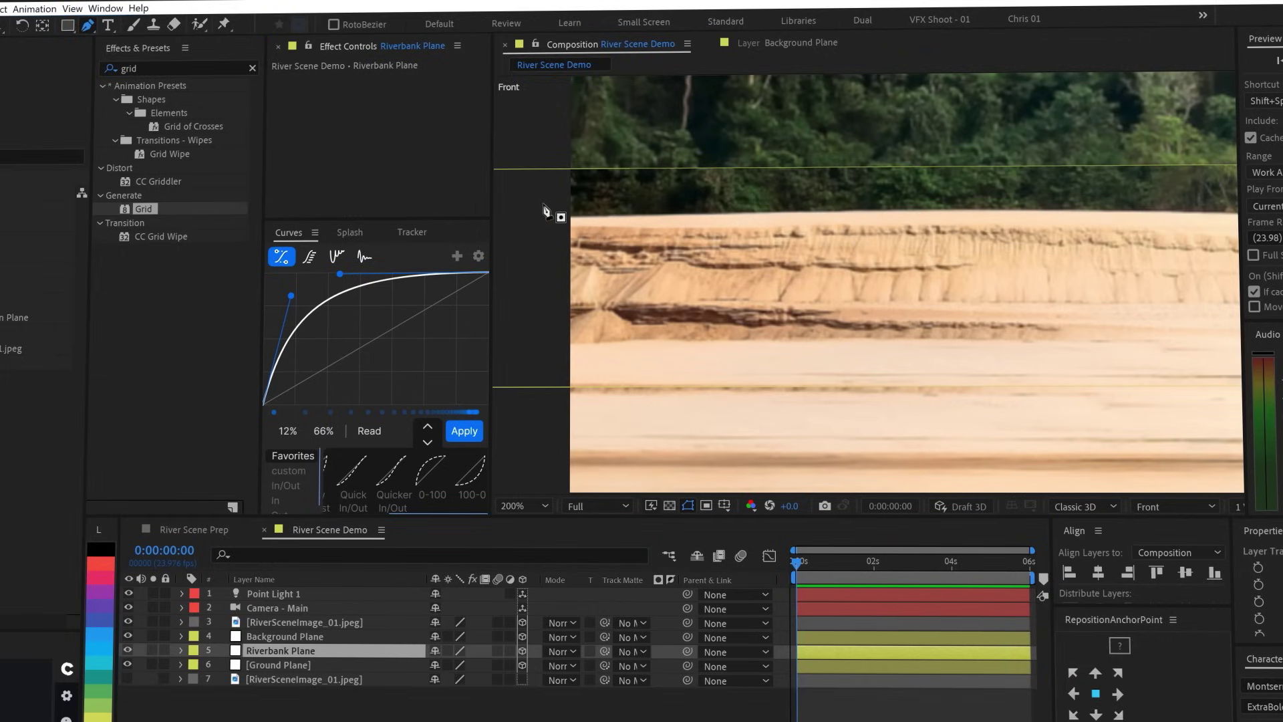
left_click(565, 218)
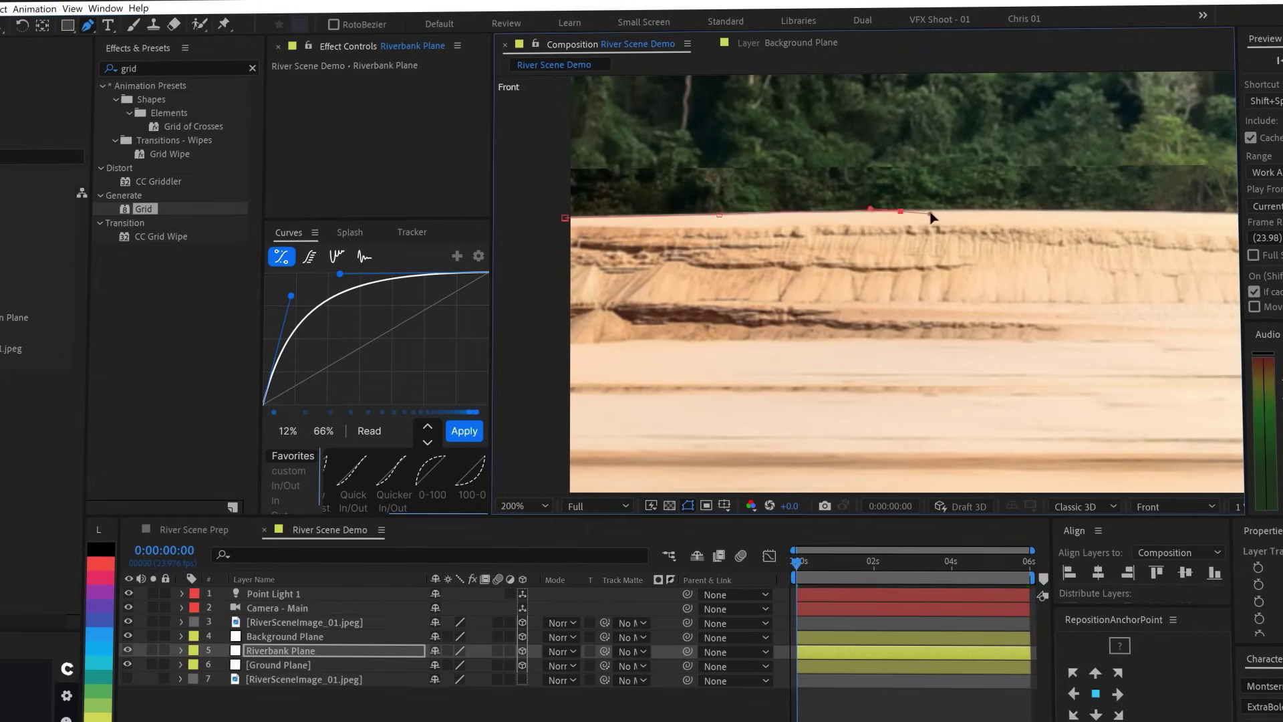
scroll(932, 214, "up", 2)
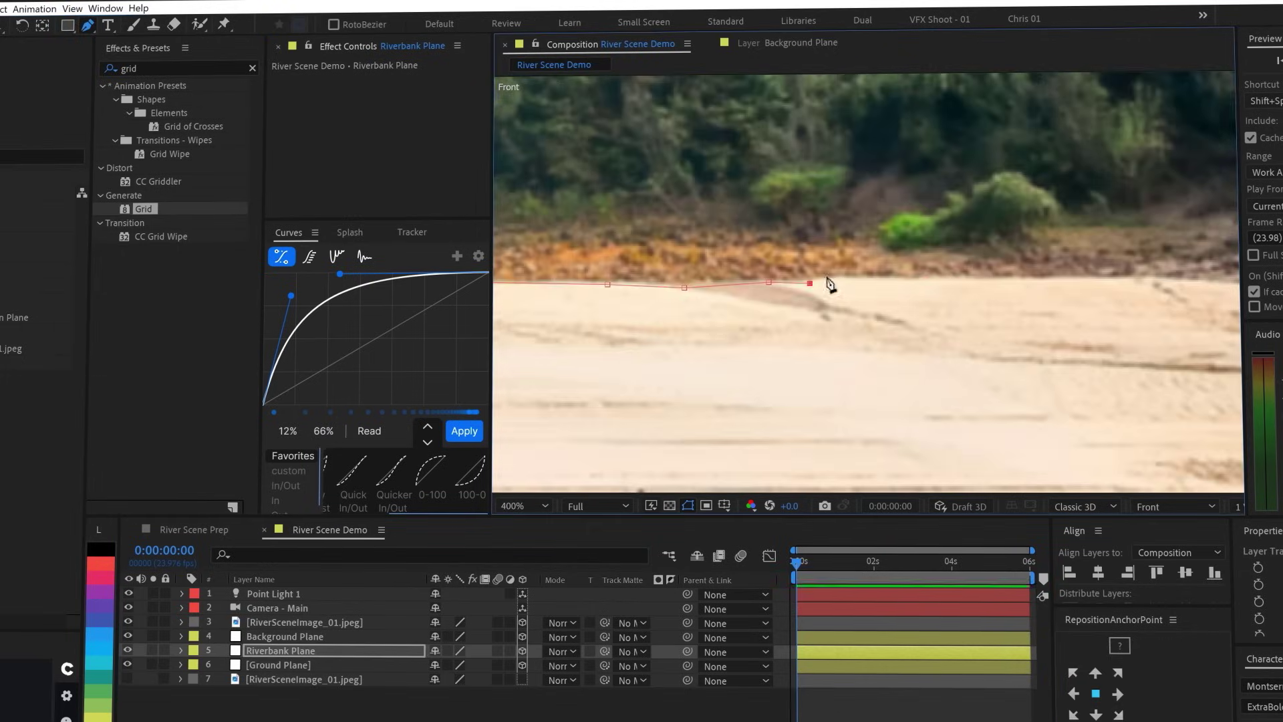
scroll(779, 295, "down", 2)
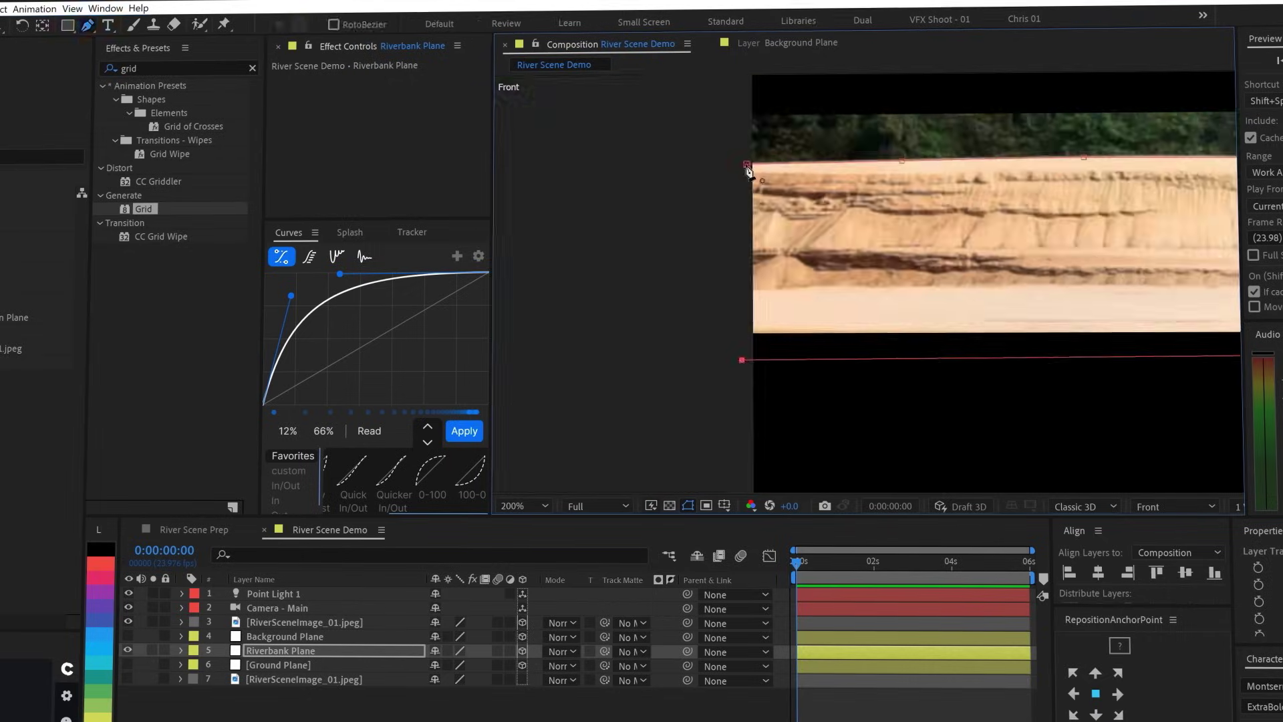
left_click_drag(802, 292, 645, 355)
key("g")
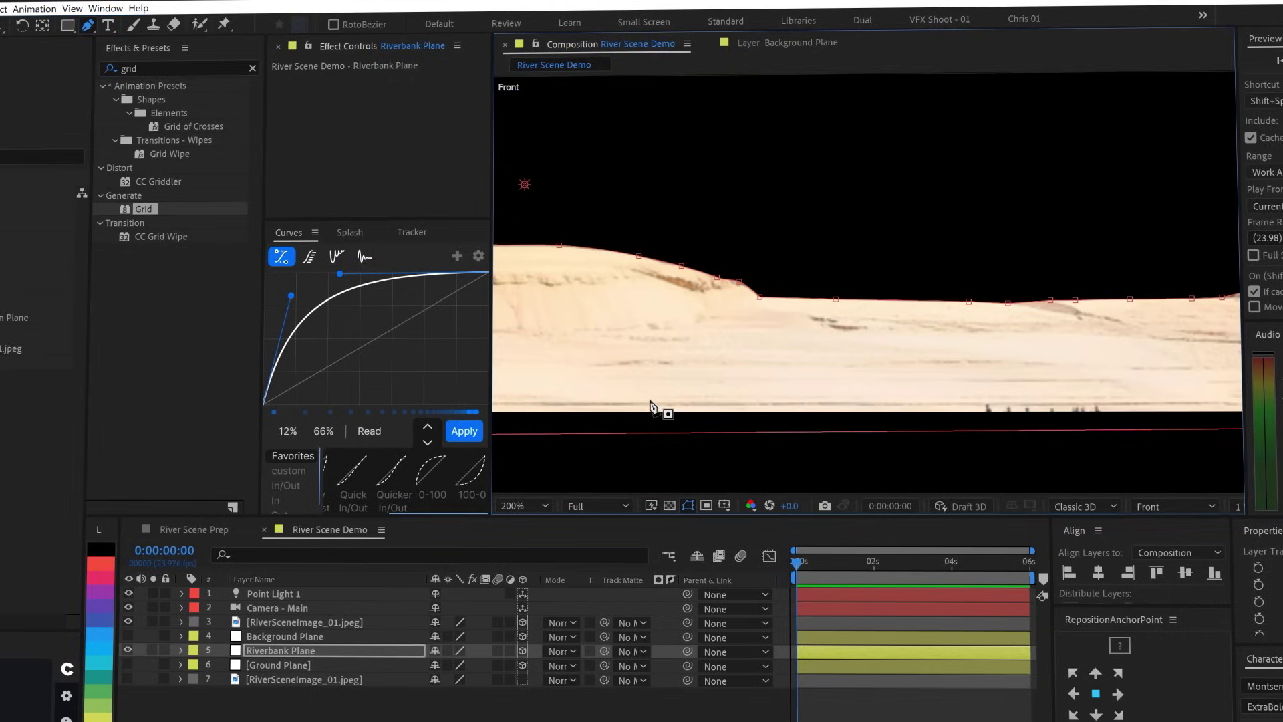
- Feather the Riverbank Plane mask by 5 pixels, then deselect the layer and fit the composition
key("v")
key("m")
key("m")
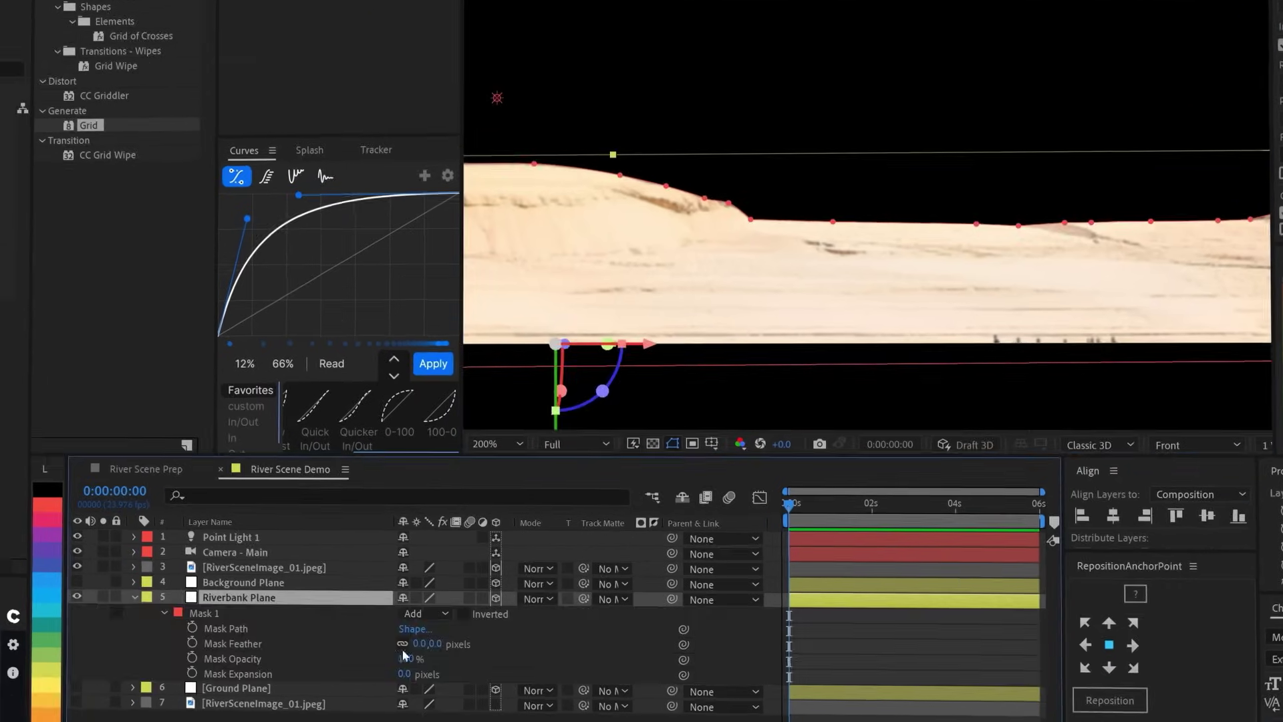
left_click(469, 691)
type("5")
key("Return")
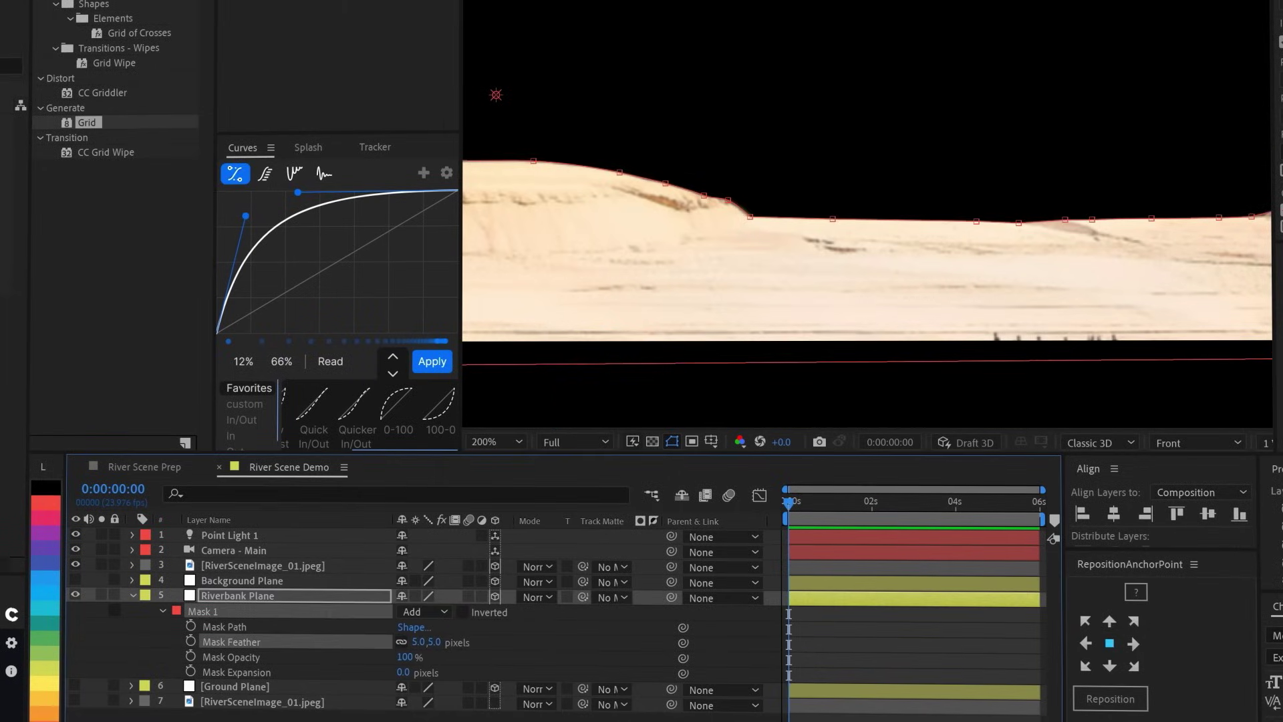
key("F2")
key("shift+/")
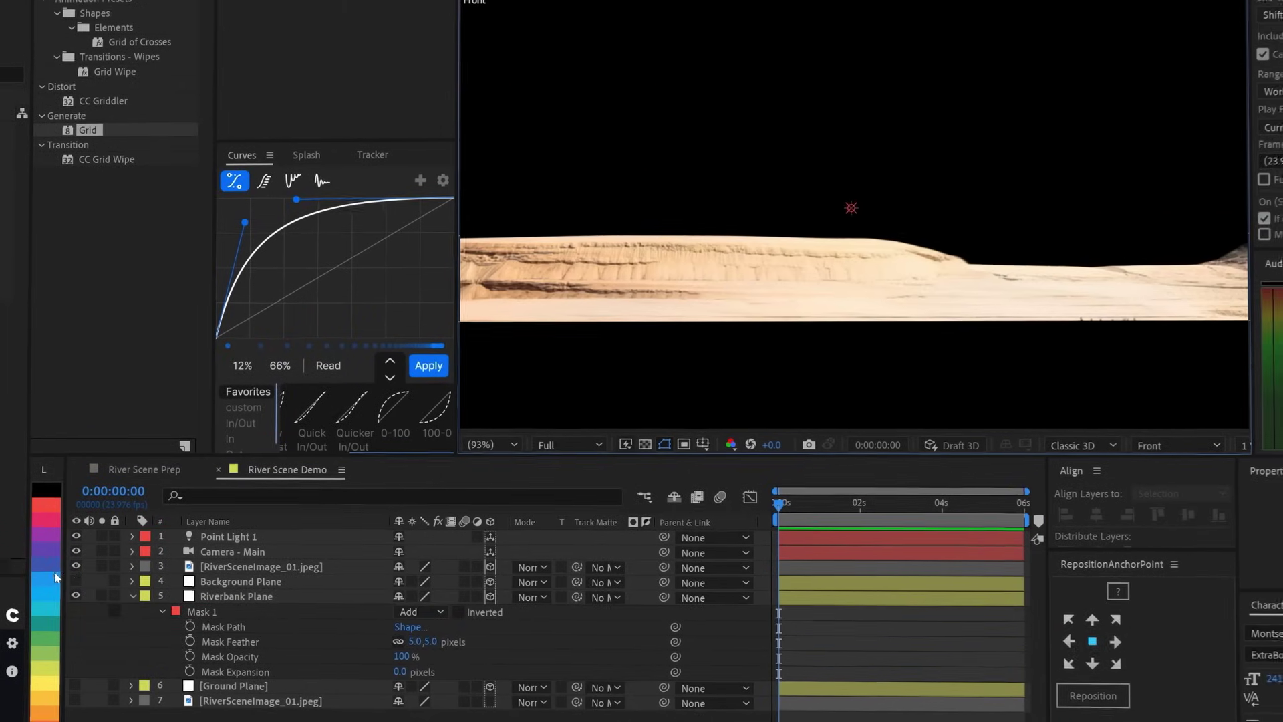
- Make Background Plane and Ground Plane visible, then select the RiverSceneImage_01.jpeg layer
left_click(76, 579)
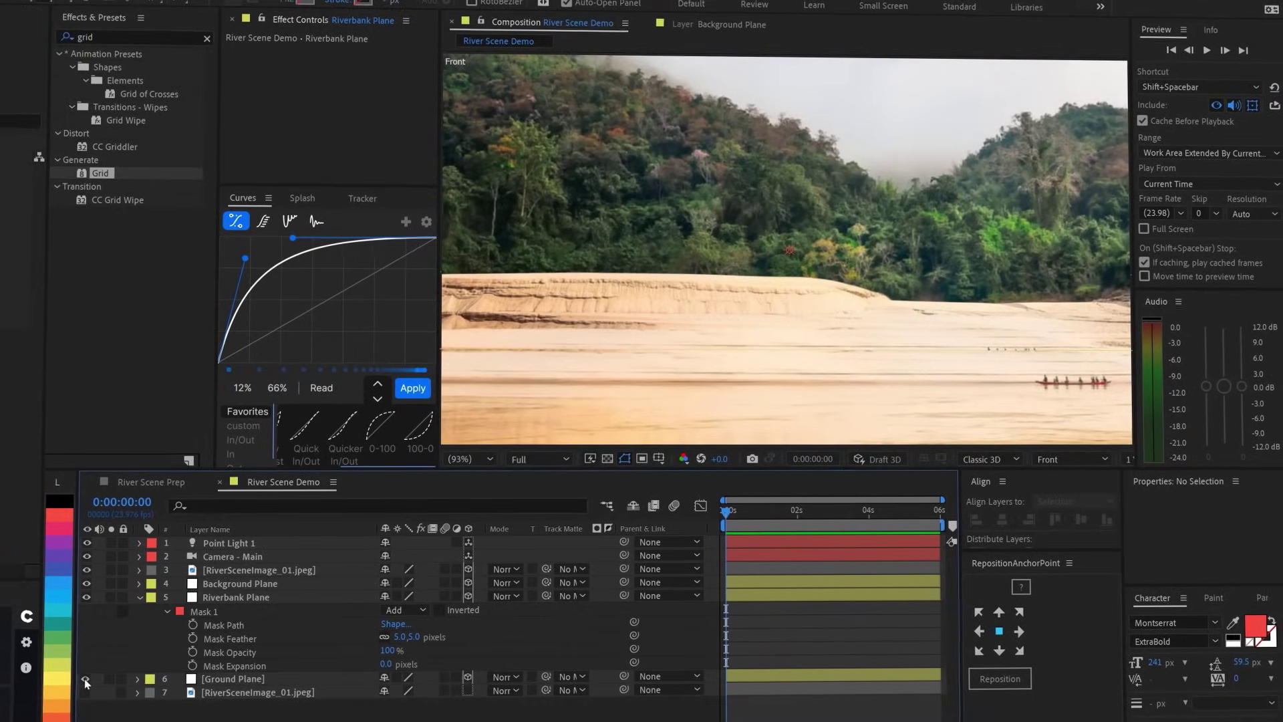
left_click(83, 681)
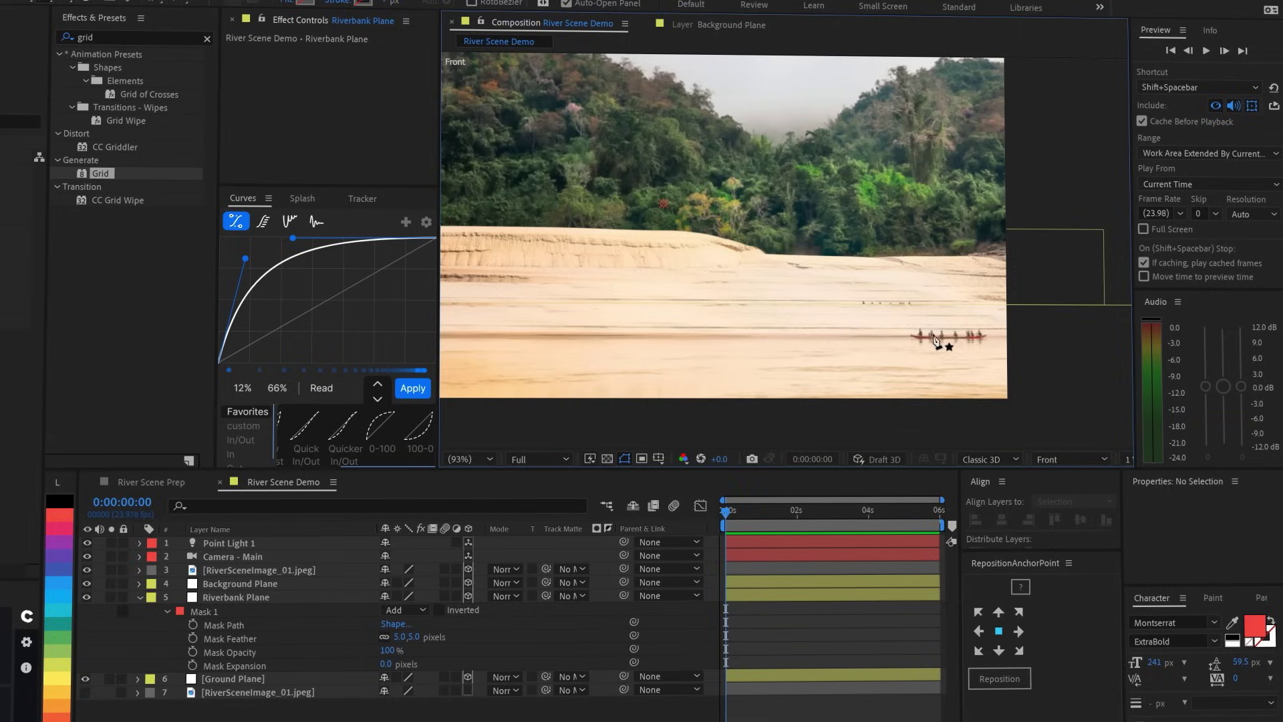
left_click(245, 570)
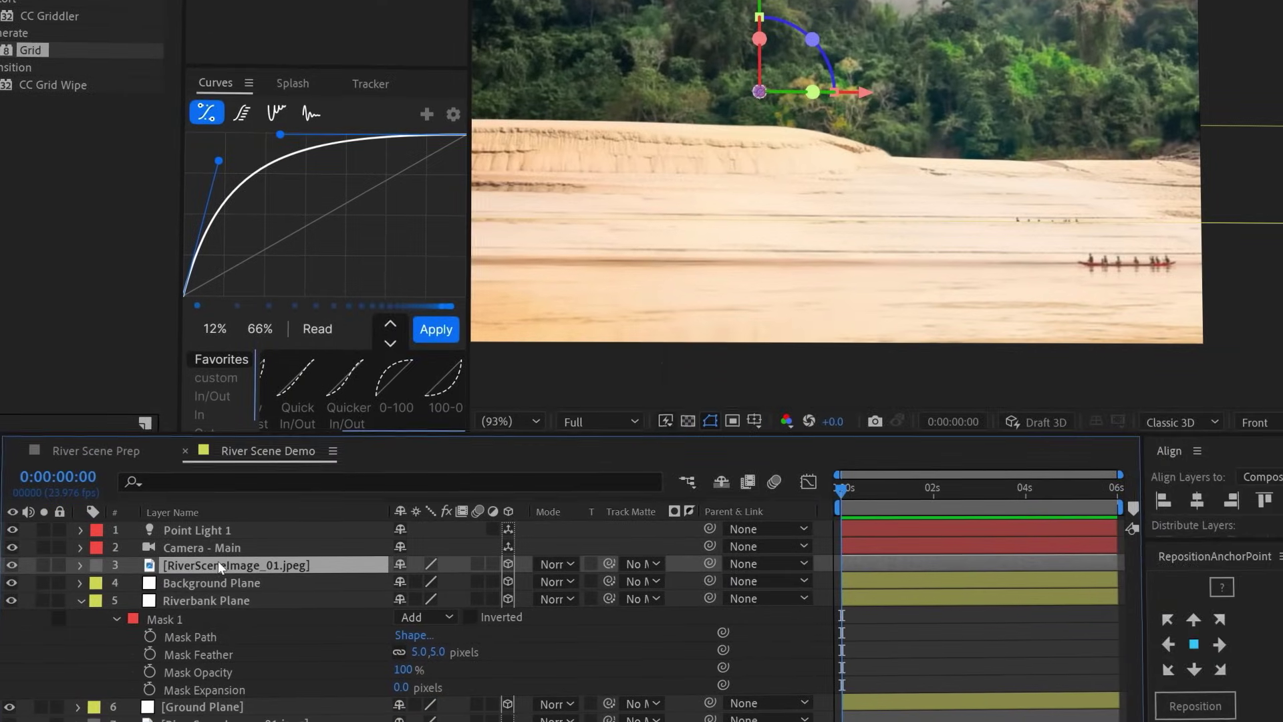
- Pre-compose the river image layer as 'Precomp - Projection Plate'
key("ctrl+shift+c")
type("Precomp - Projection Plate")
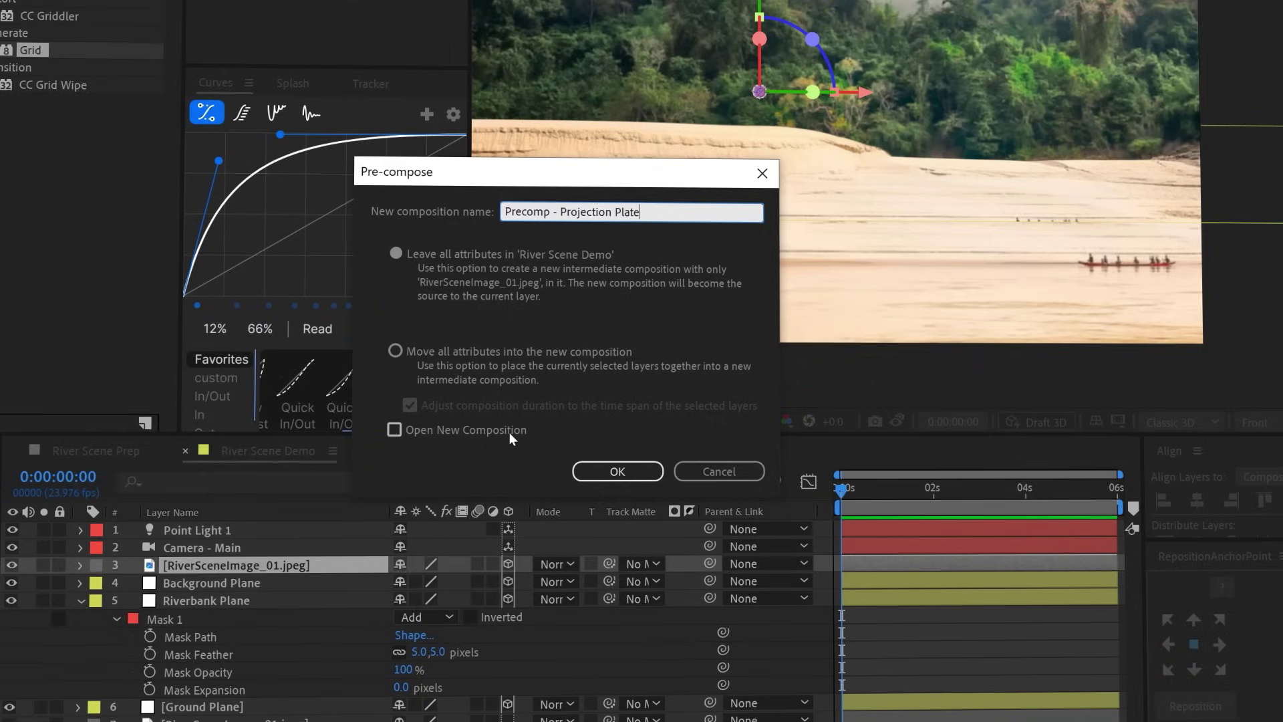
key("Return")
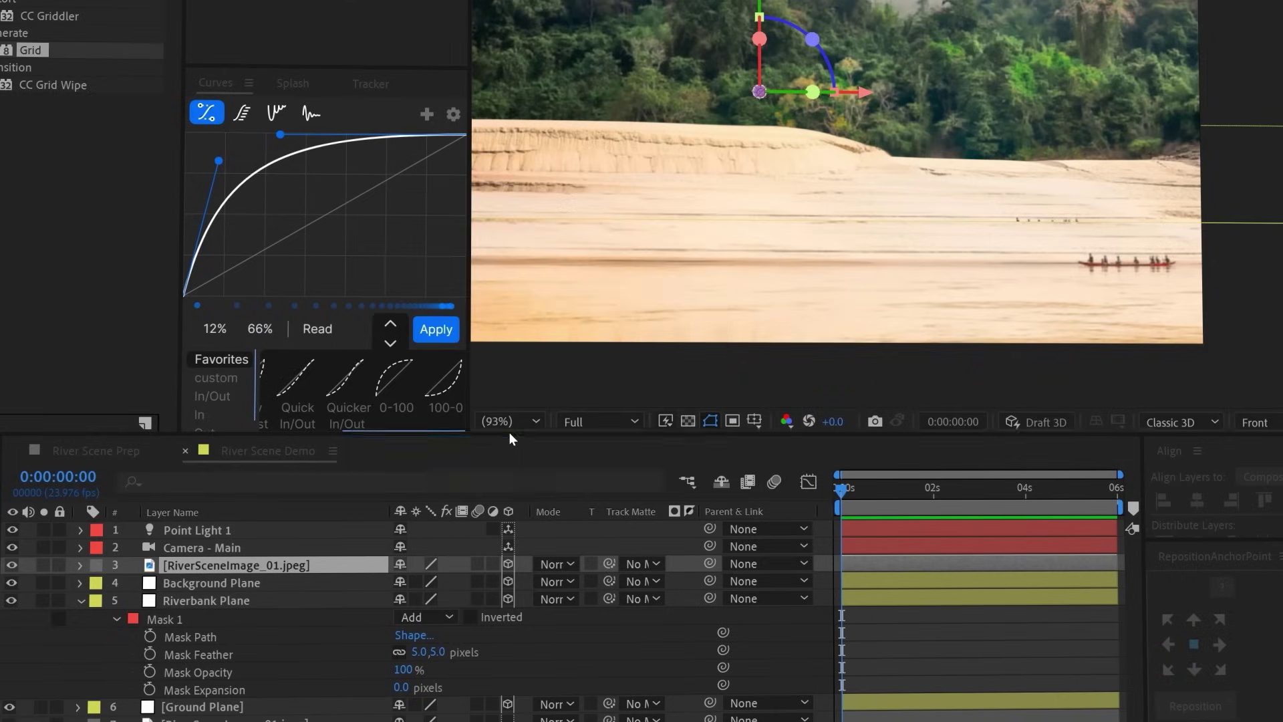
- In the projection plate precomp at 100%, mask an empty river patch left of the boat
double_click(153, 565)
left_click(251, 534)
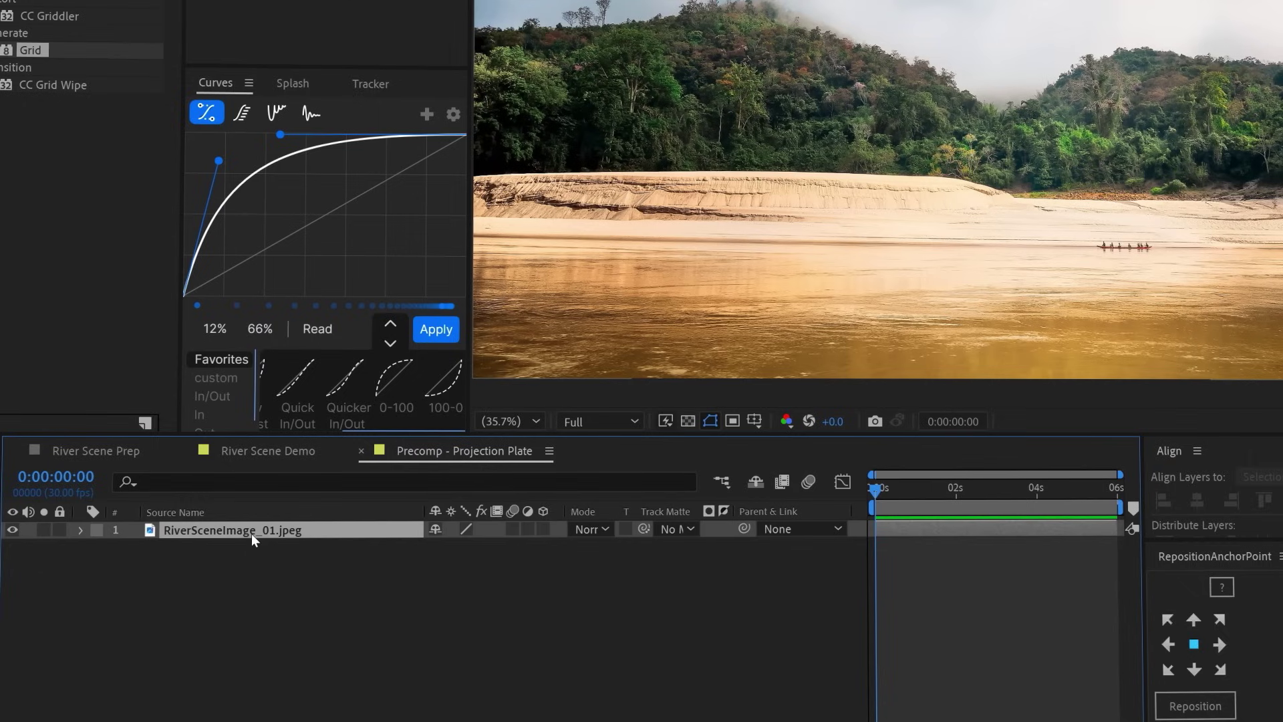
key("slash")
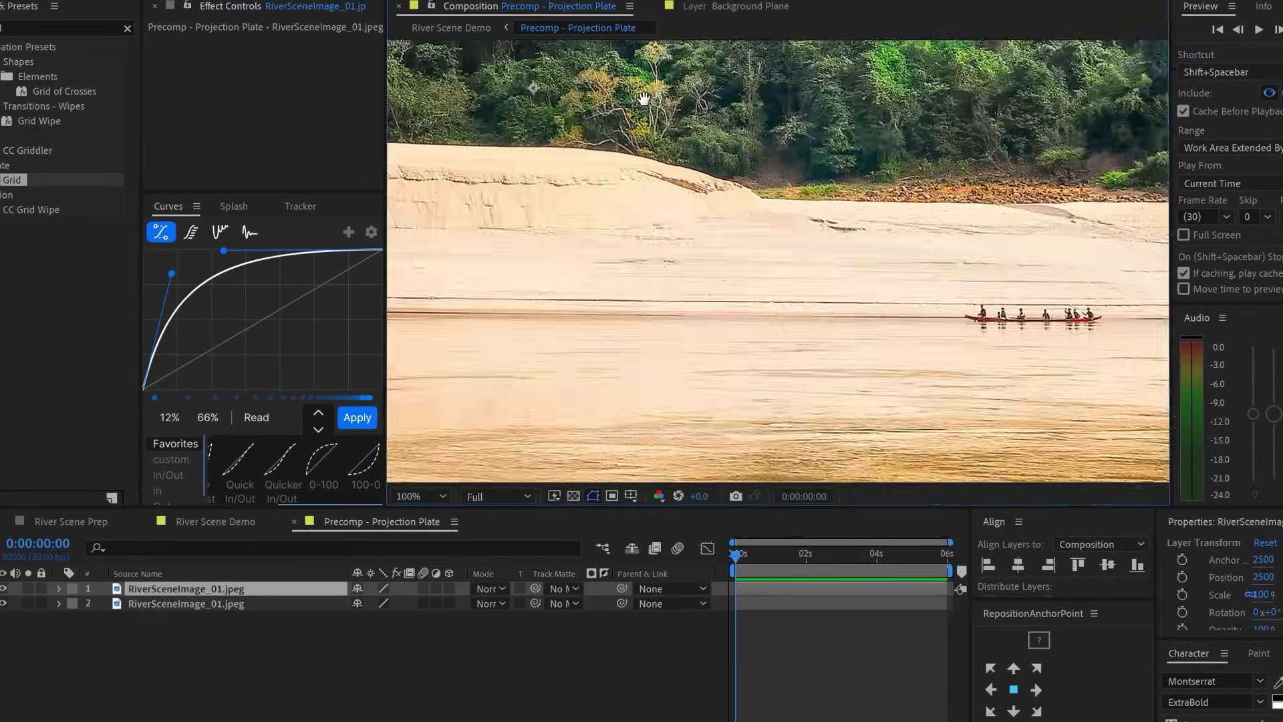
left_click_drag(644, 99, 692, 230)
left_click(635, 225)
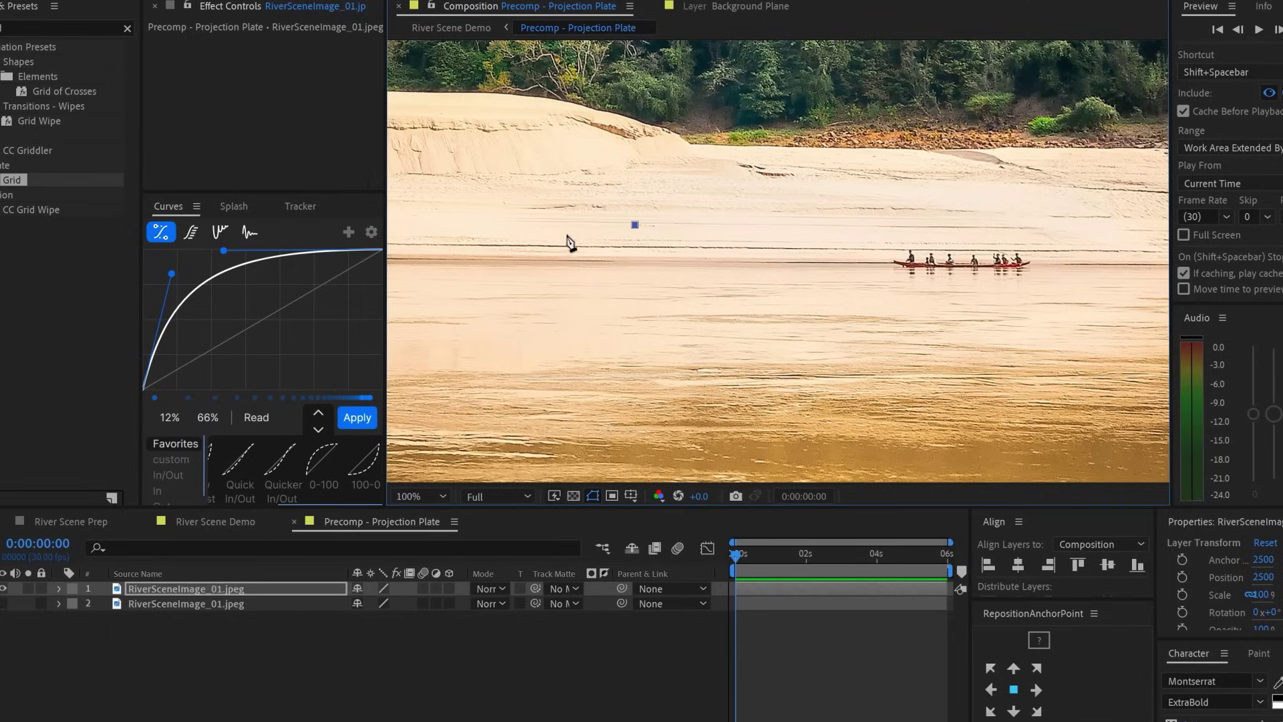
left_click(634, 225)
- Shift the masked river patch over the boat and feather its edges
left_click(3, 604)
key("p")
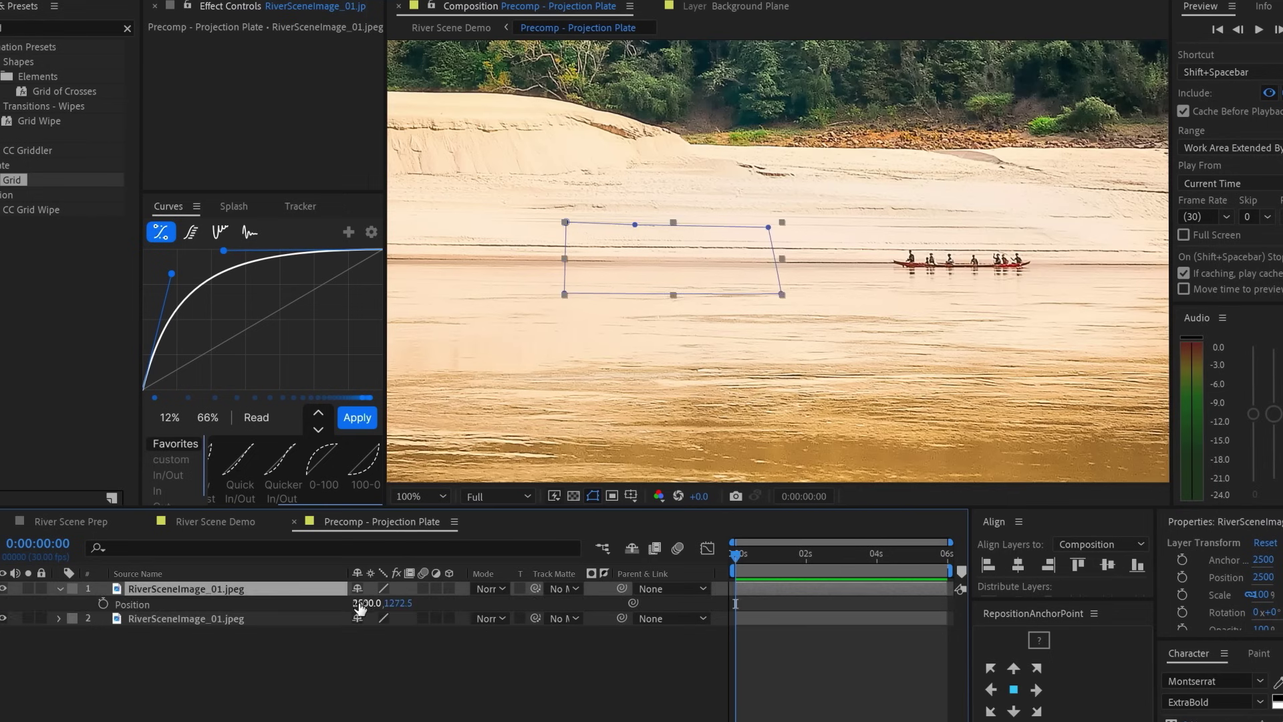
left_click_drag(364, 602, 869, 603)
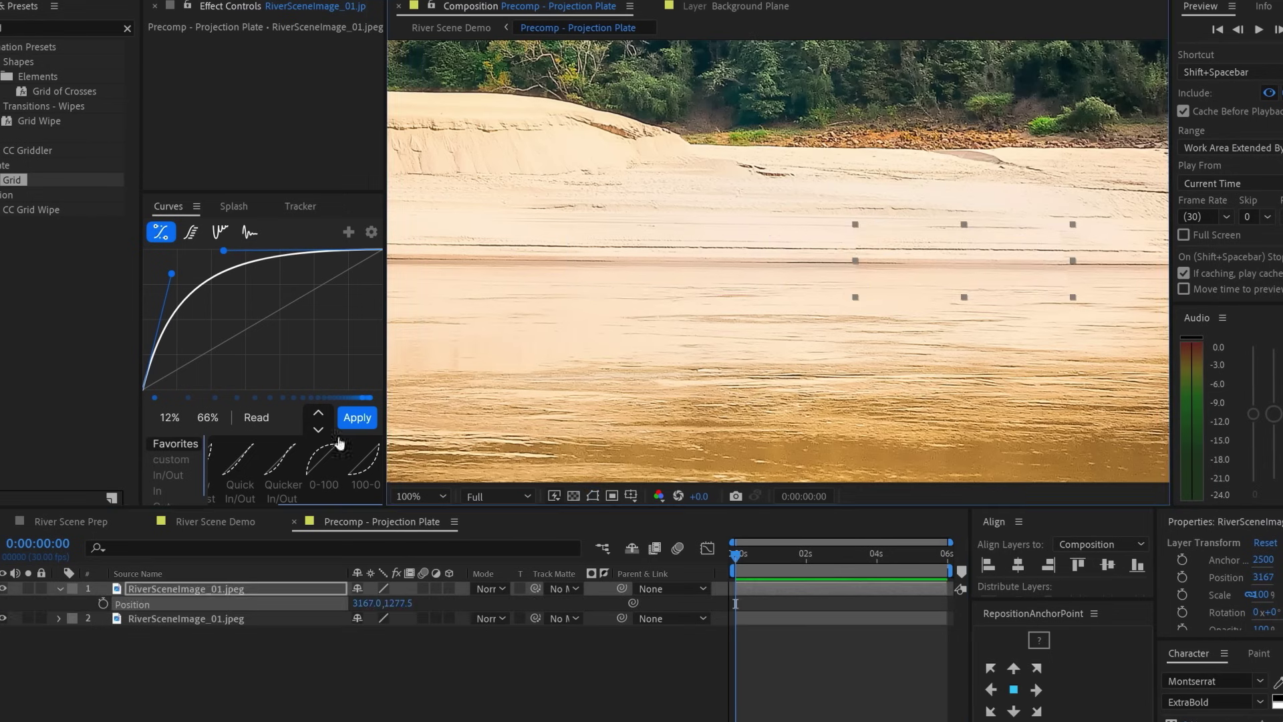
key("m")
key("m")
left_click_drag(375, 633, 401, 632)
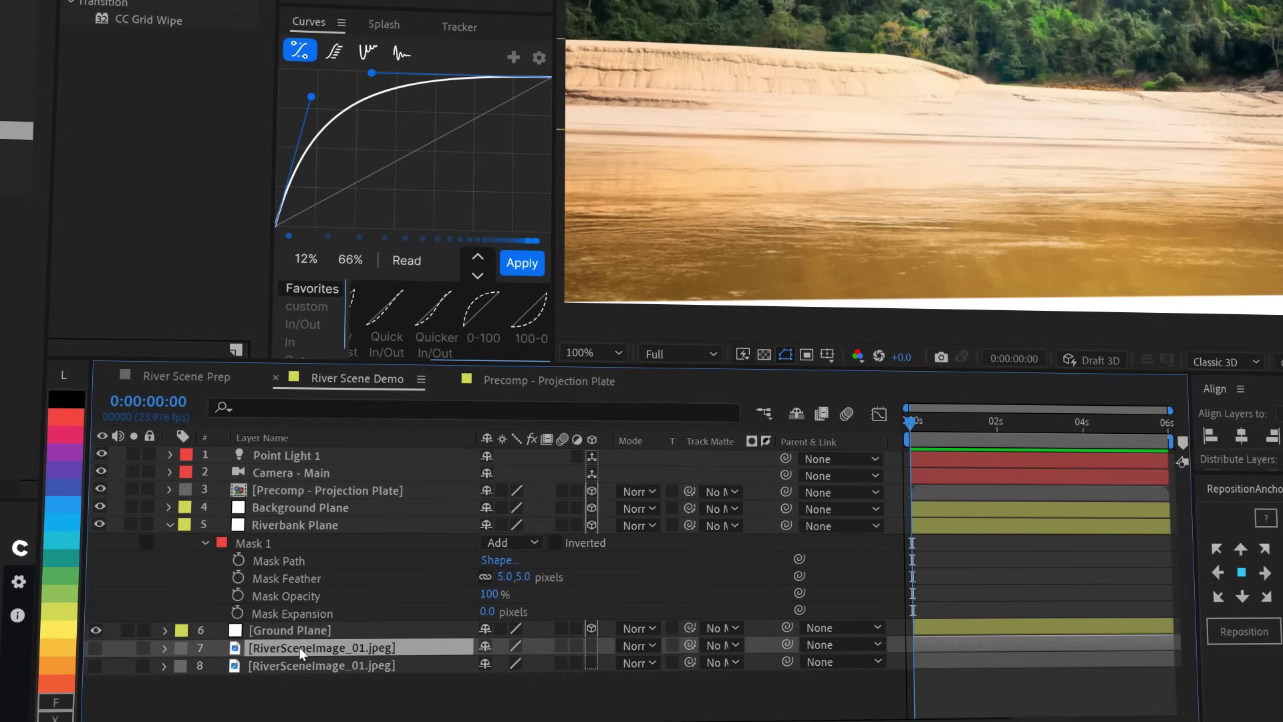
- Move the river image copy above Ground Plane, show it, and pre-compose it as 'Precomp - Boat People'
left_click_drag(300, 648, 319, 621)
left_click(96, 630)
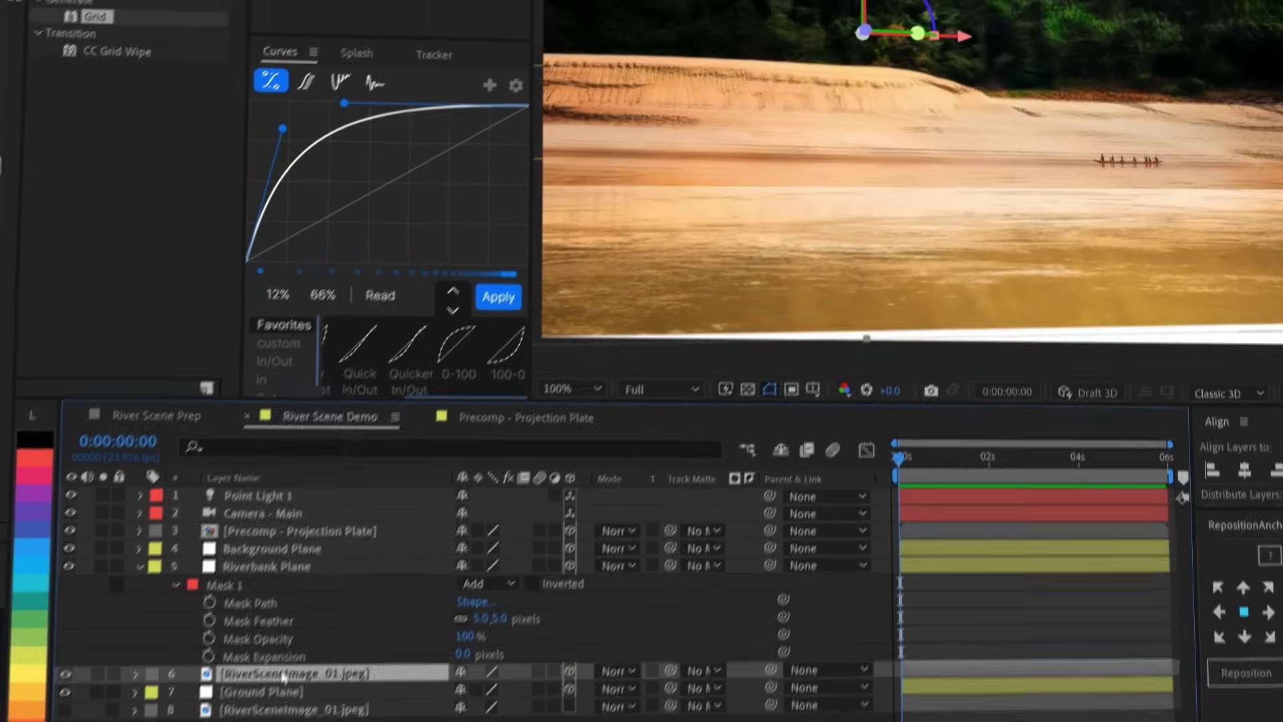
key("ctrl+shift+c")
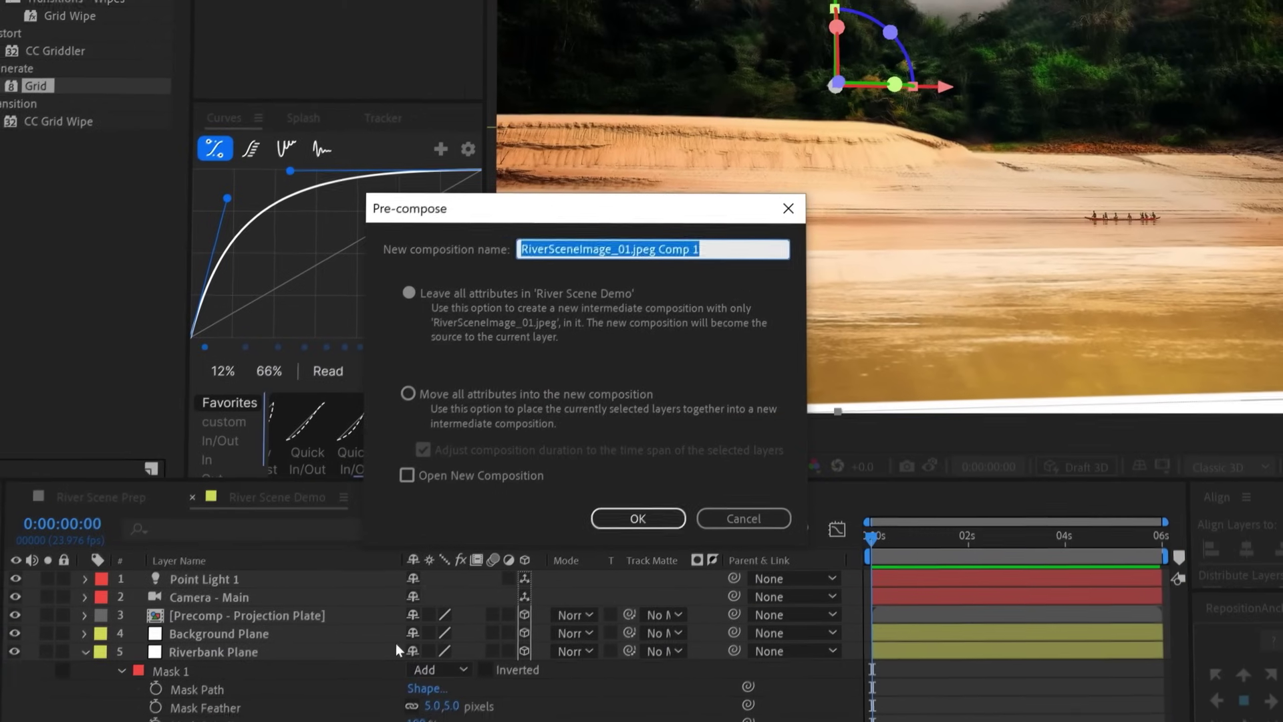
type("Precomp - Boat People")
key("Return")
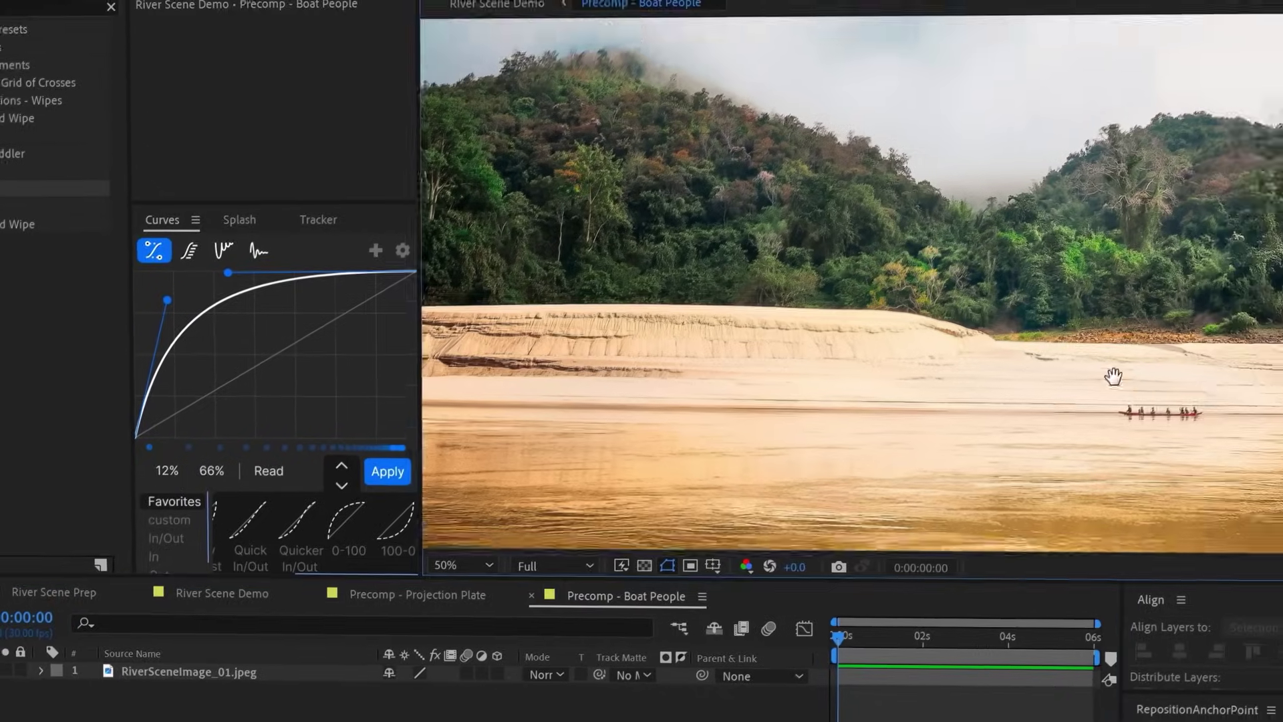
- Zoom in on the boat and draw a closed Pen mask around the hull
scroll(916, 238, "up", 6)
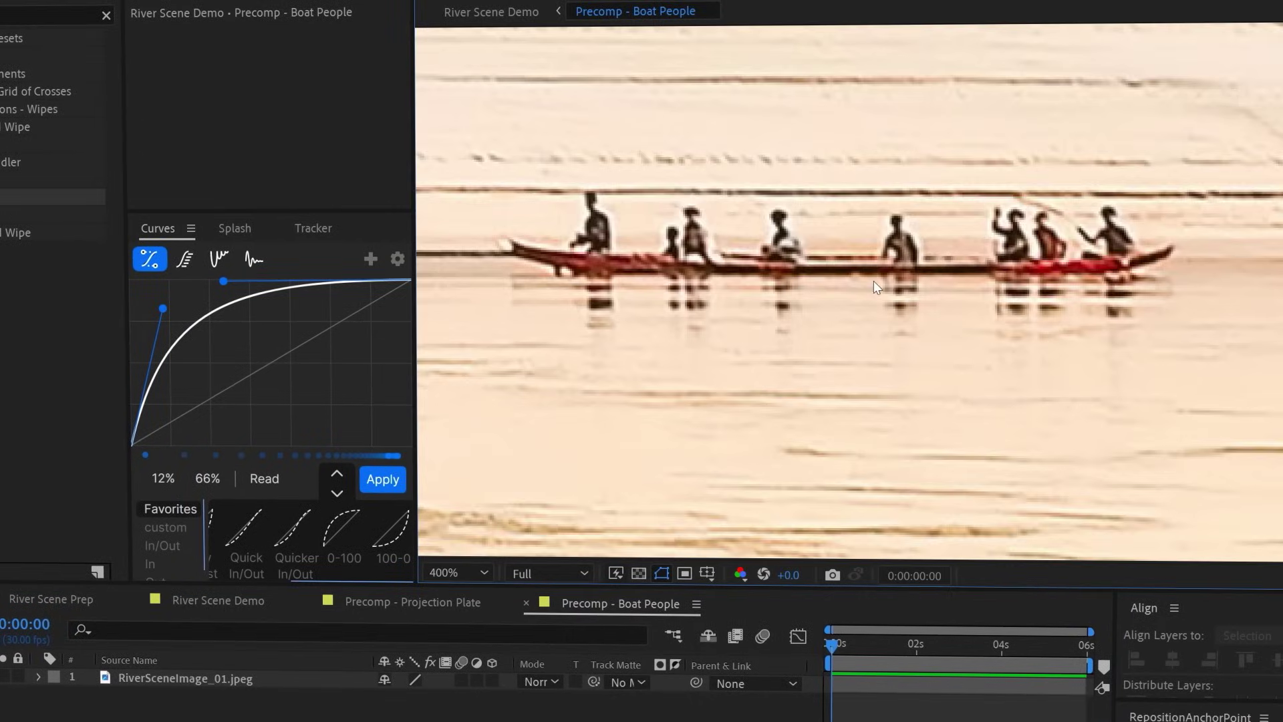
mouse_move(877, 288)
left_mouse_down()
mouse_move(905, 378)
mouse_move(914, 367)
left_mouse_up()
key("g")
left_click(553, 334)
left_click(597, 357)
left_click(652, 359)
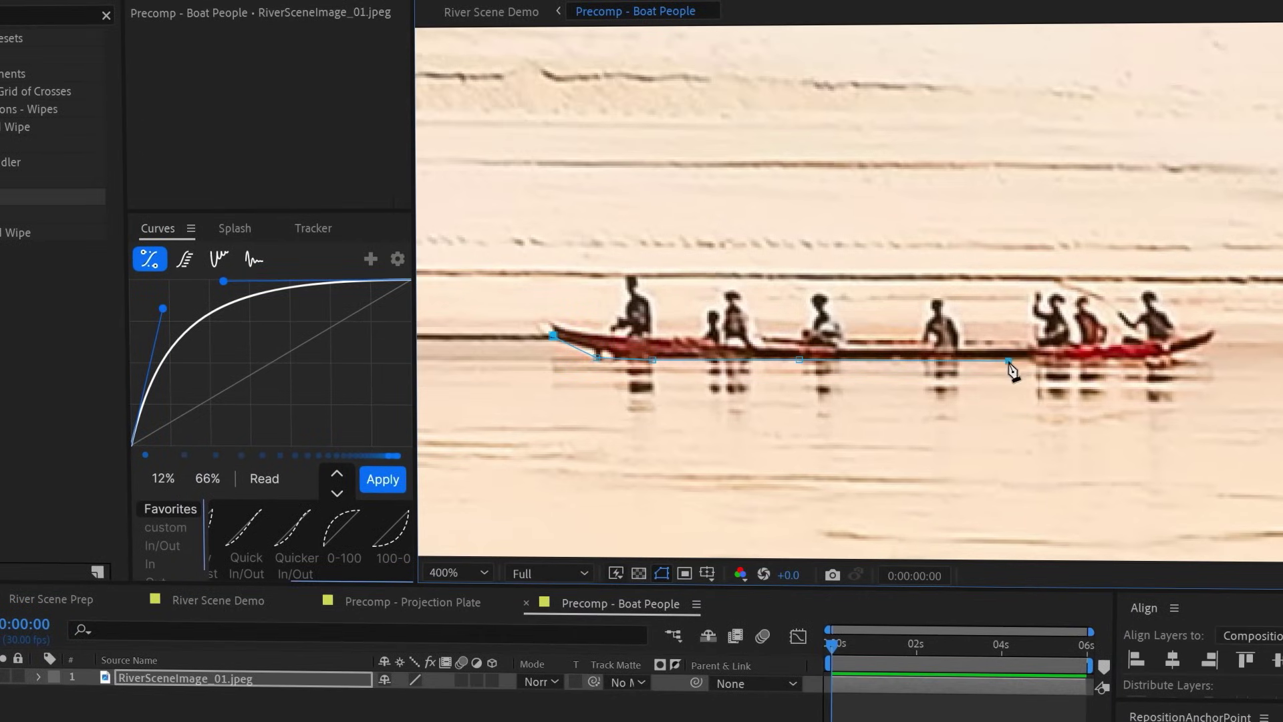
left_click(1181, 335)
left_click(1063, 339)
left_click(878, 337)
left_click(735, 335)
left_click(645, 335)
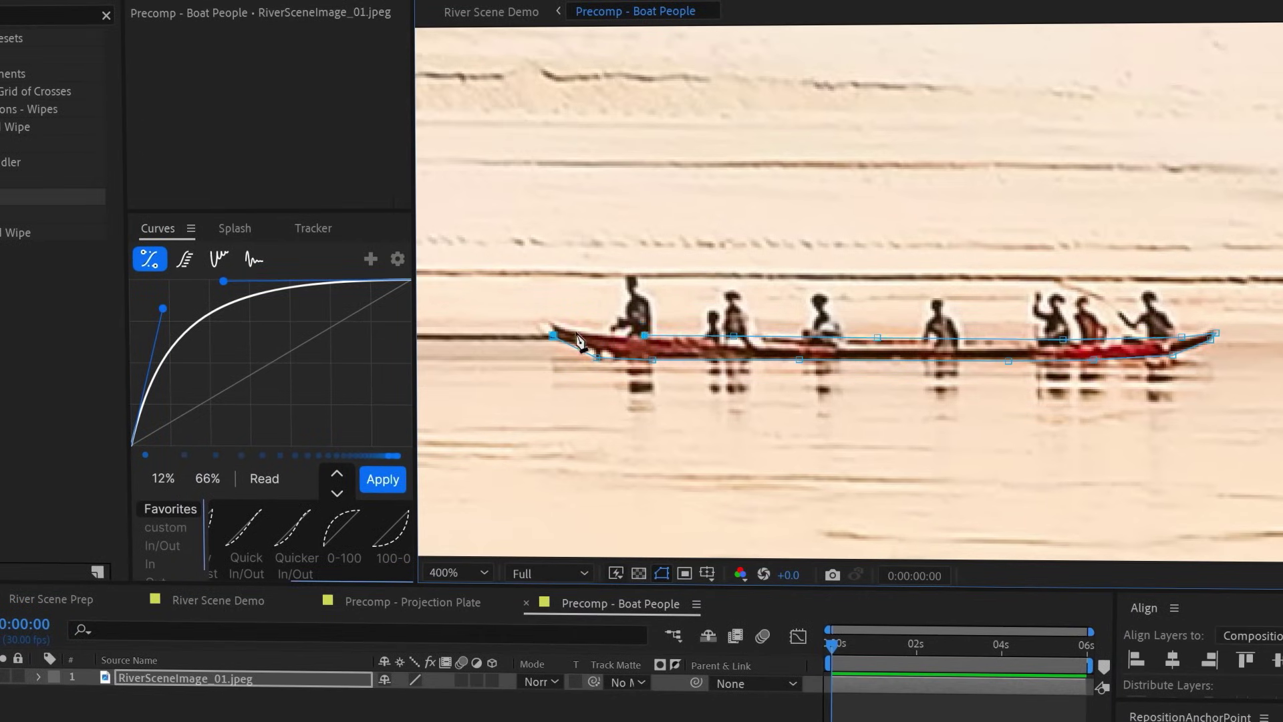
left_click(593, 332)
left_click(553, 334)
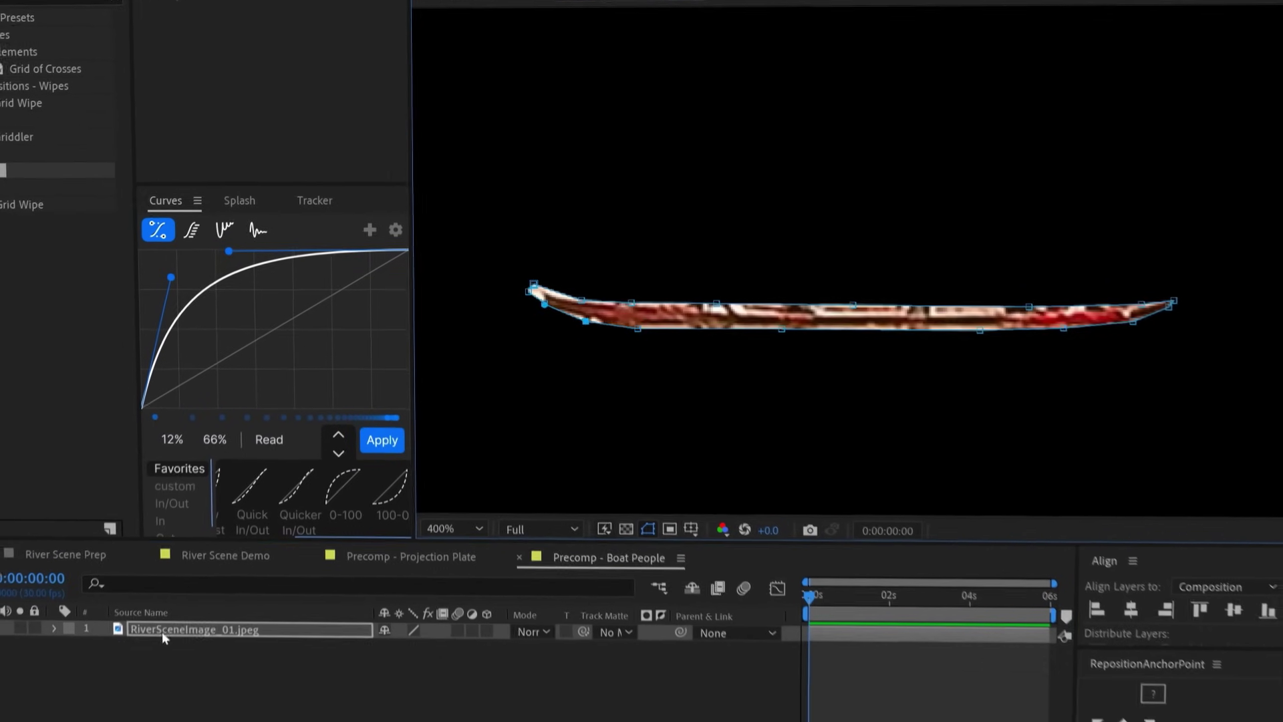
- Draw masks around the first and second rowers
left_click(617, 339)
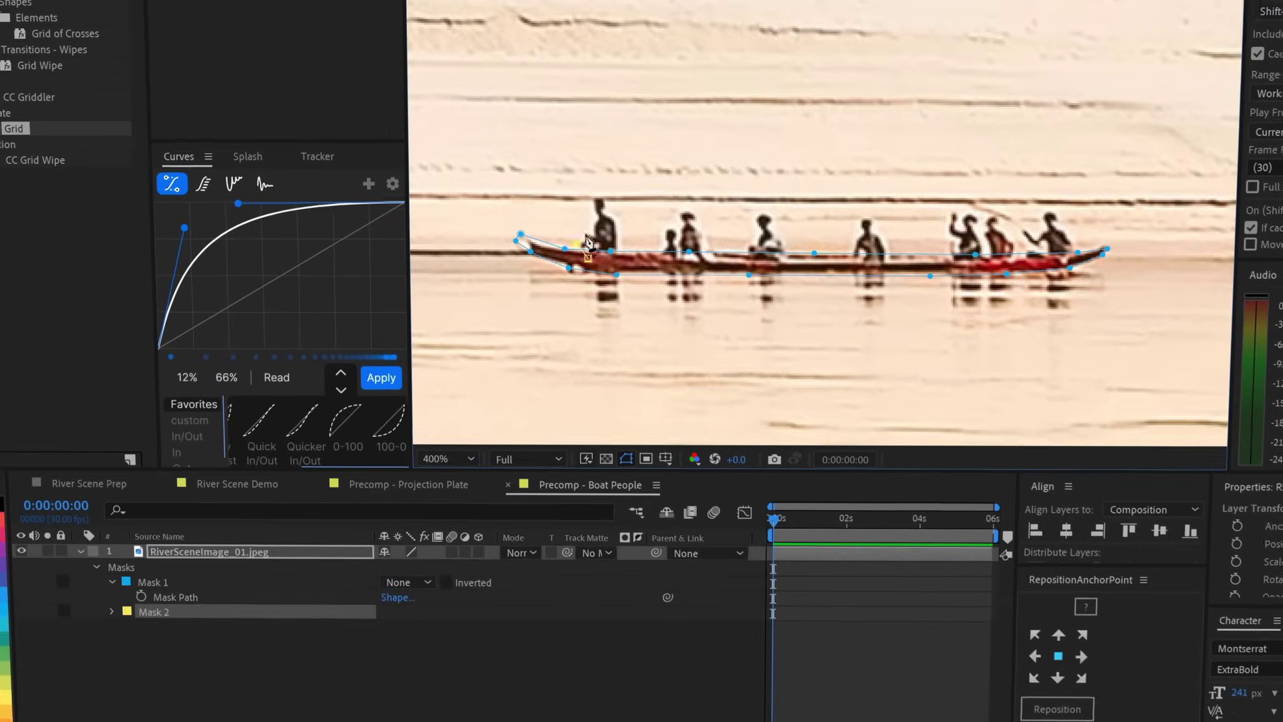
left_click(588, 196)
left_click(605, 194)
left_click(617, 222)
left_click(619, 257)
left_click(588, 258)
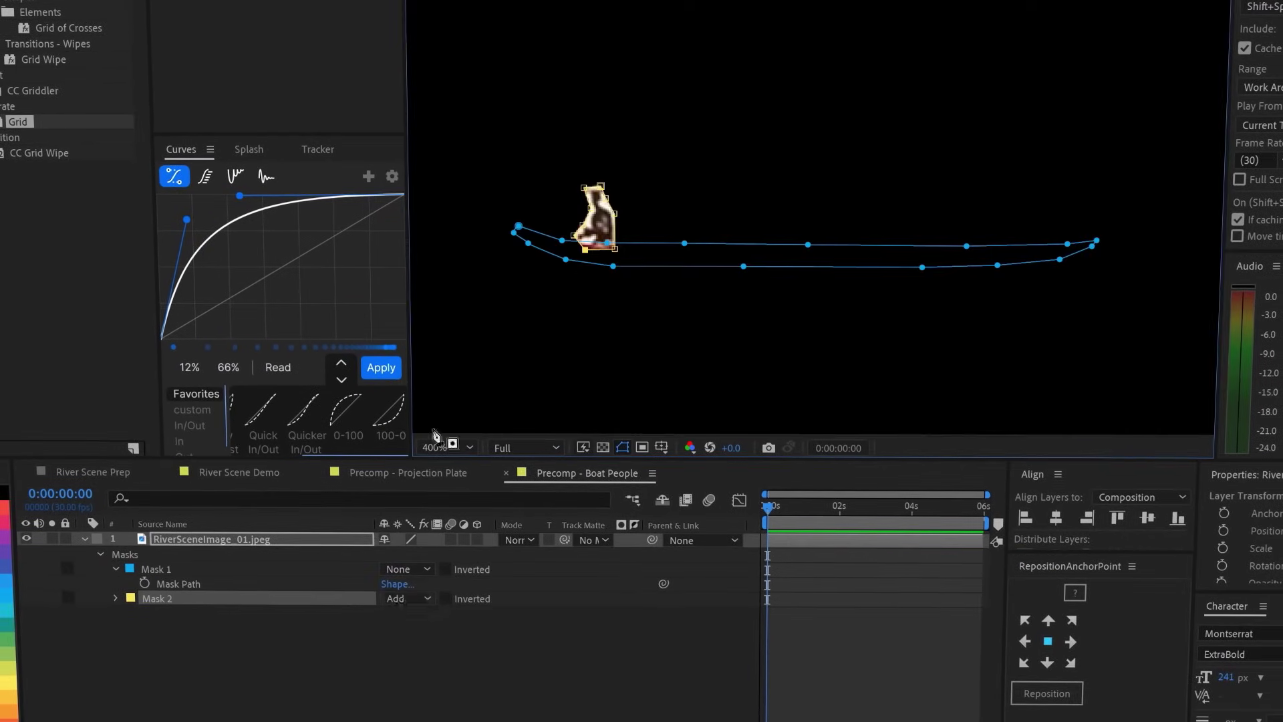
left_click(653, 257)
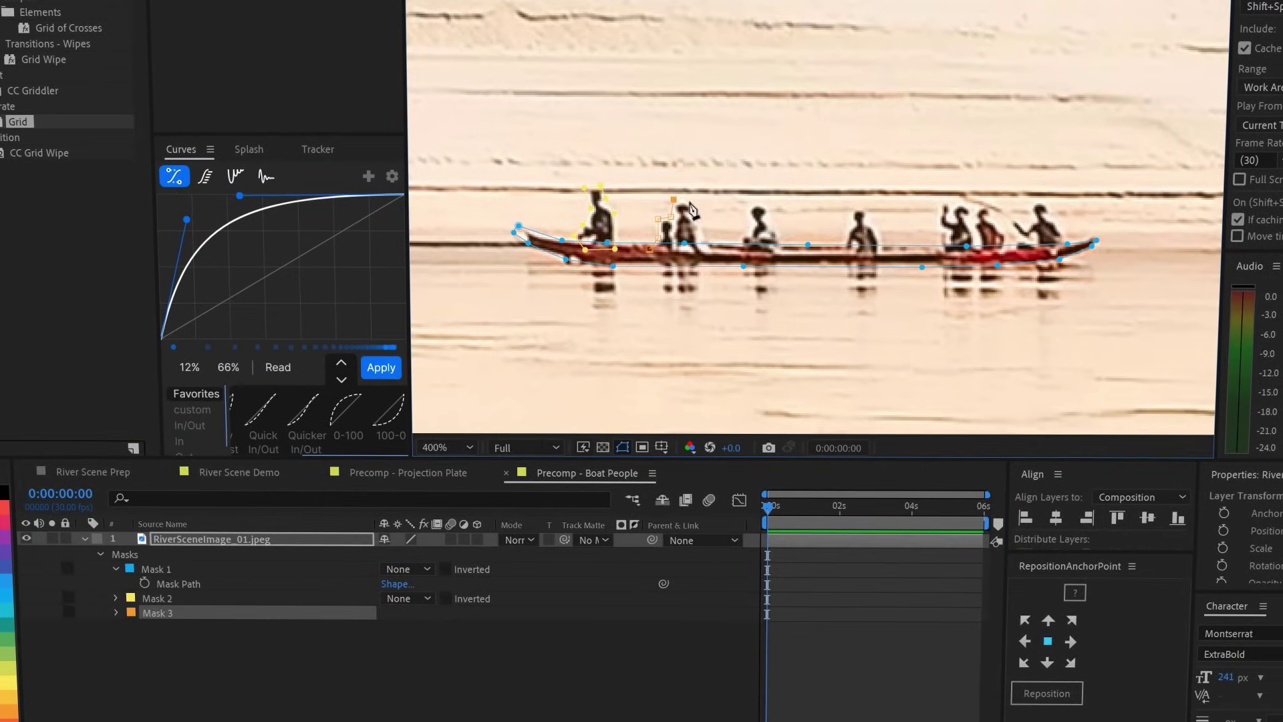
left_click(651, 252)
- Mask the third and fourth rowers, the rear pair, and the last rower
left_click(737, 248)
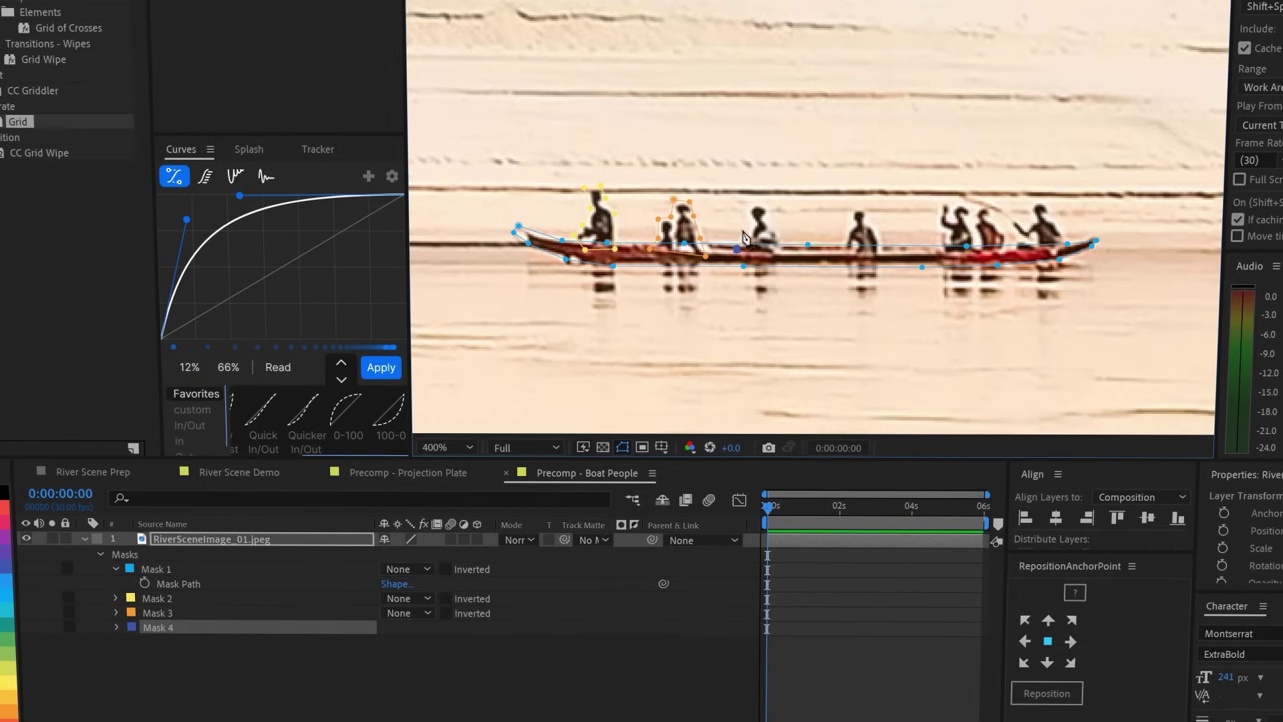
left_click(776, 254)
left_click(737, 249)
left_click(841, 249)
left_click(849, 227)
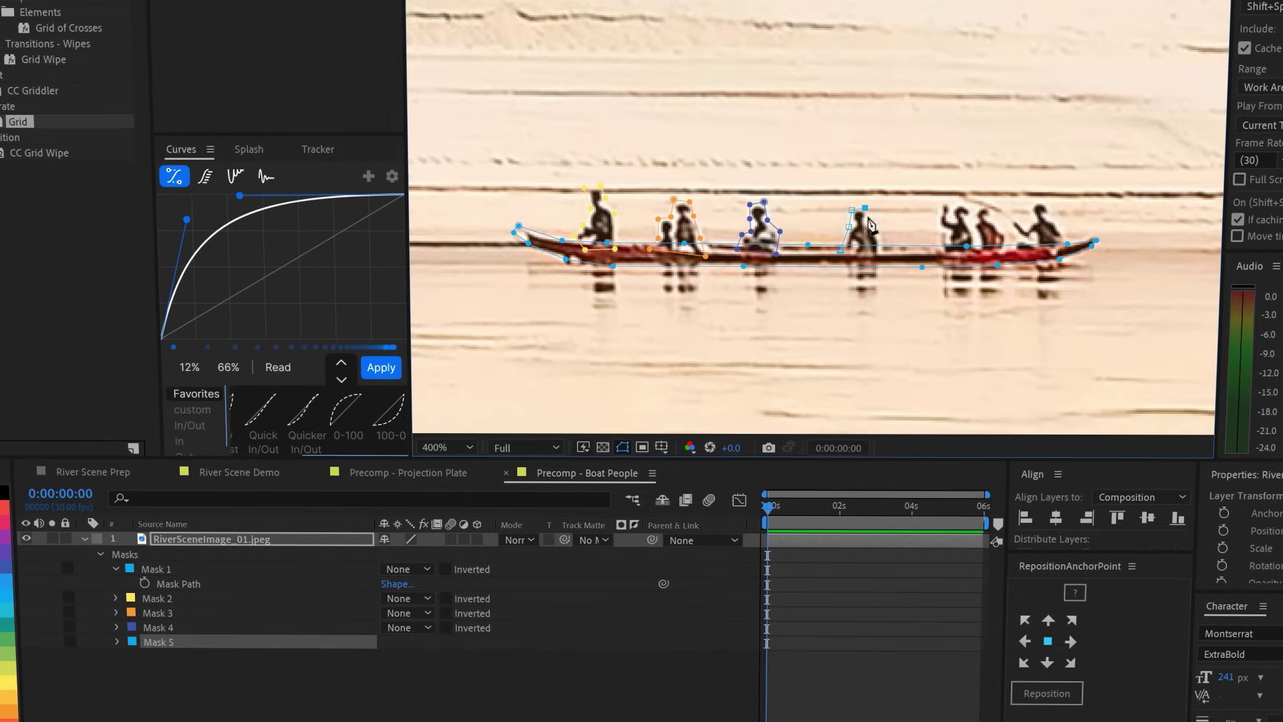
left_click(841, 250)
left_click(937, 254)
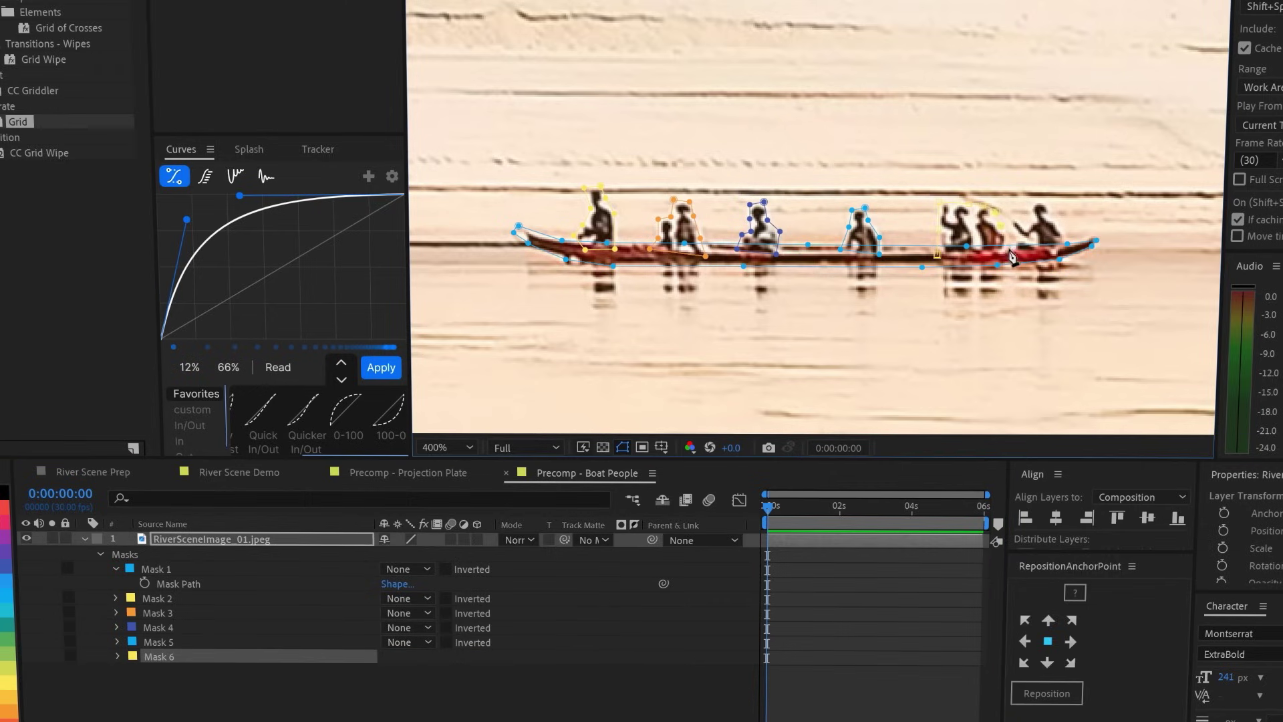
left_click(937, 254)
left_click(1016, 252)
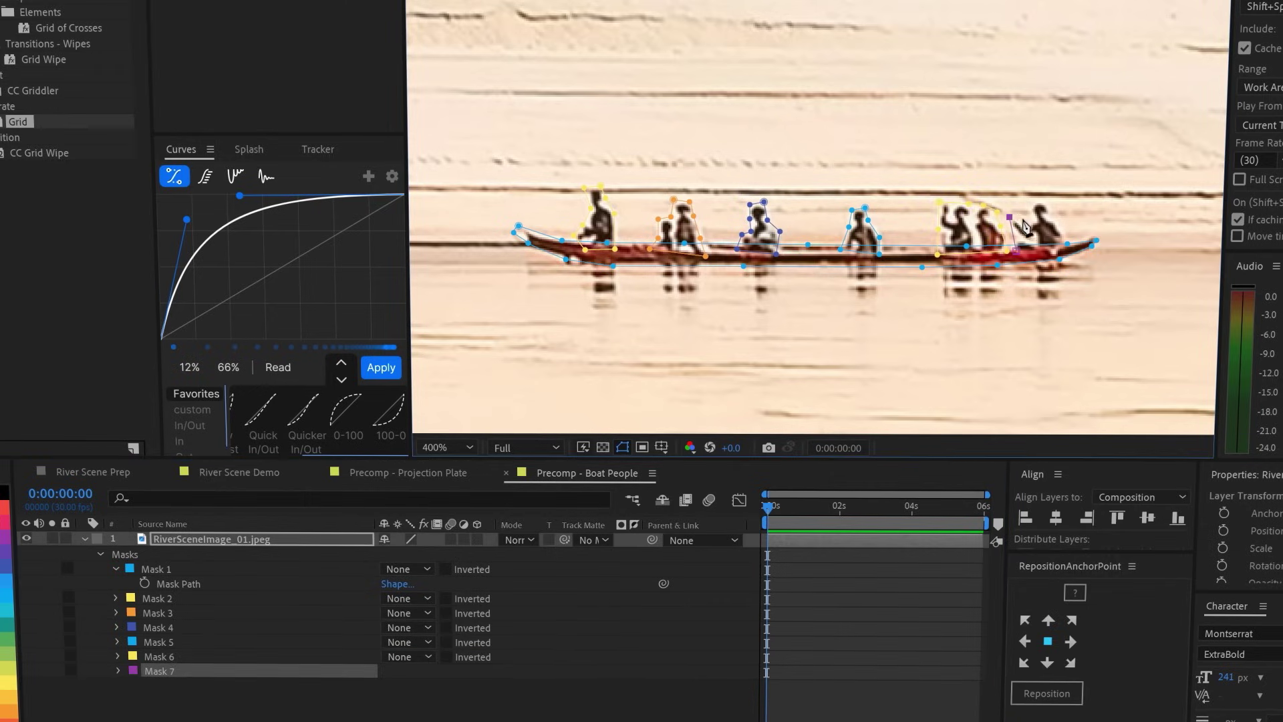
left_click(1016, 252)
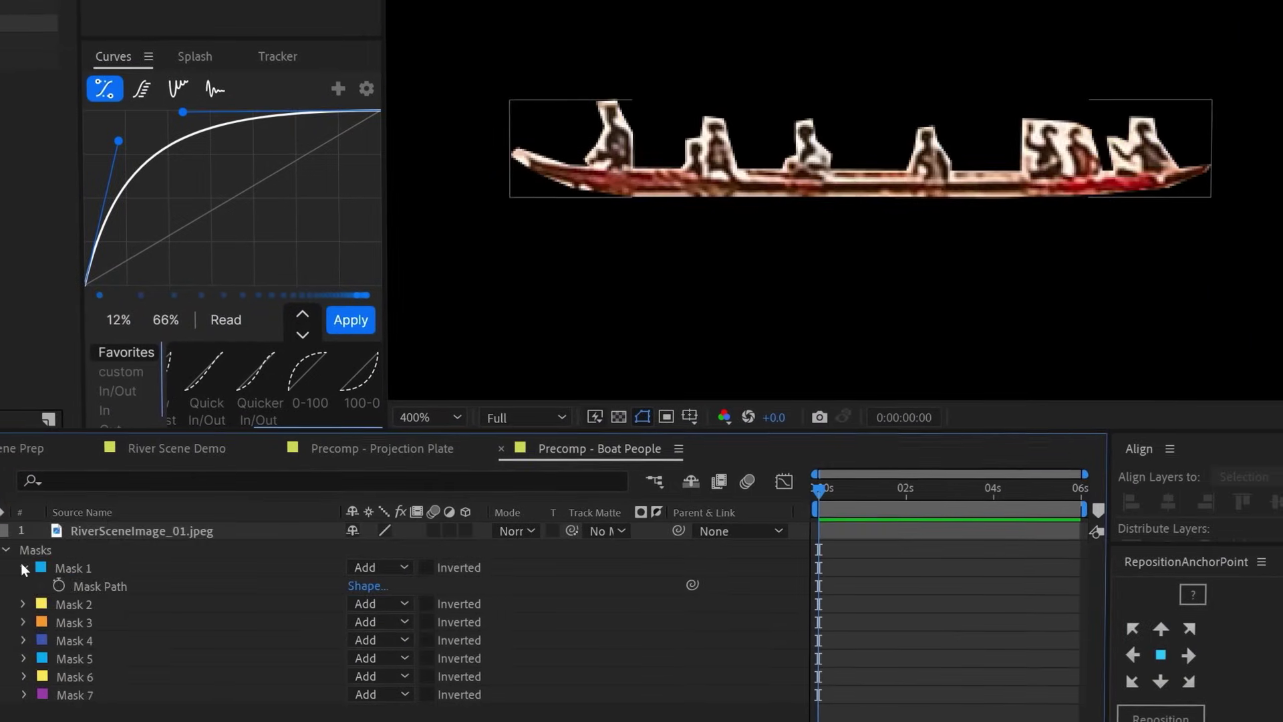
key("m")
key("m")
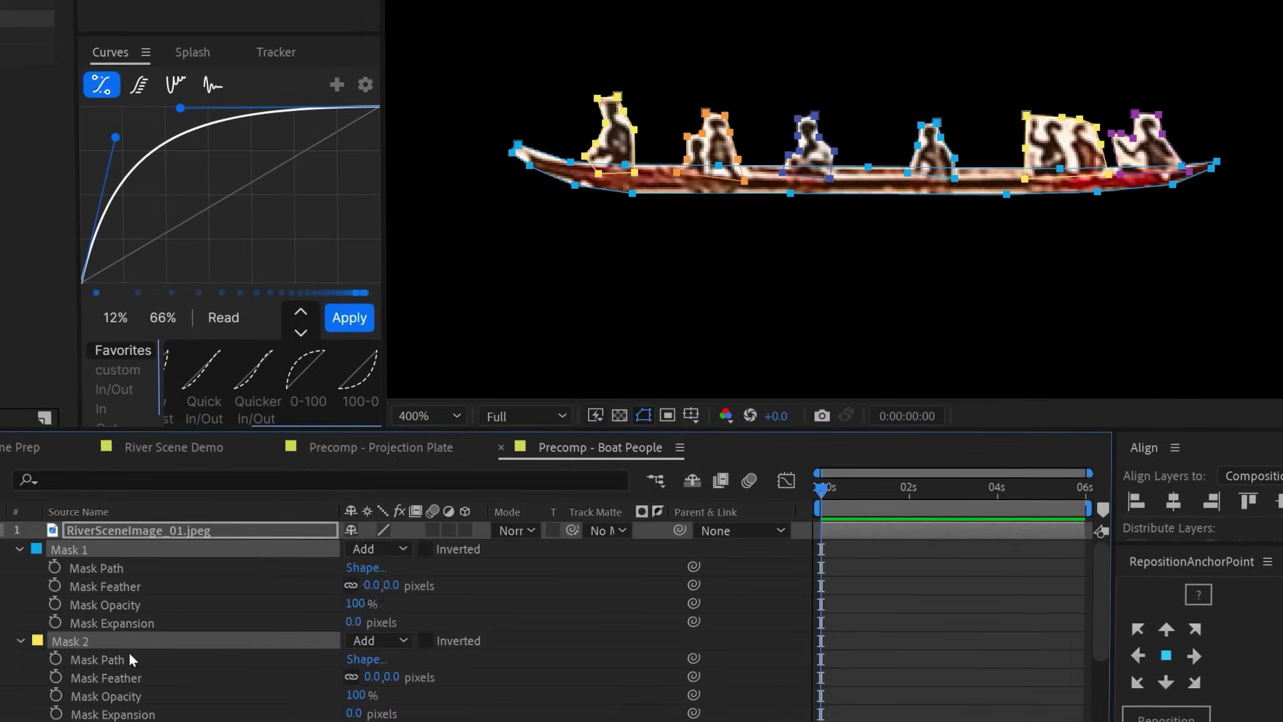
left_click(373, 585)
type("5")
key("Return")
left_click(127, 608)
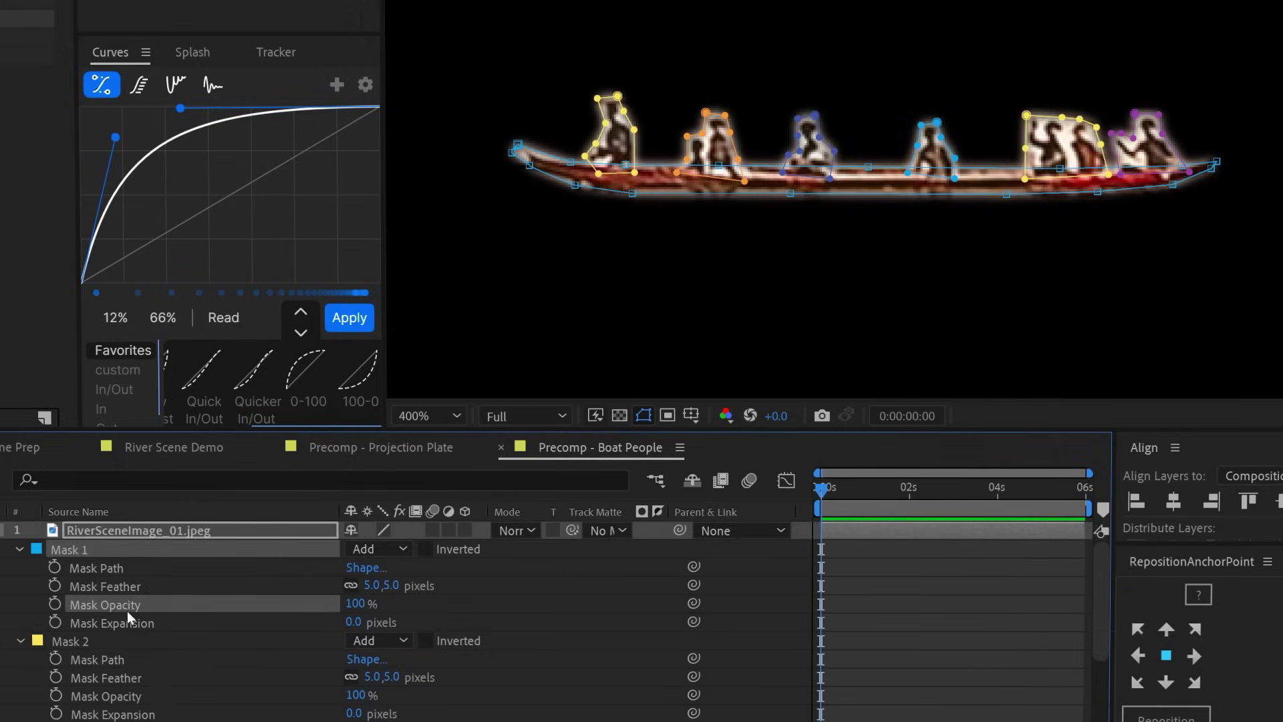
left_click(644, 416)
left_click(644, 416)
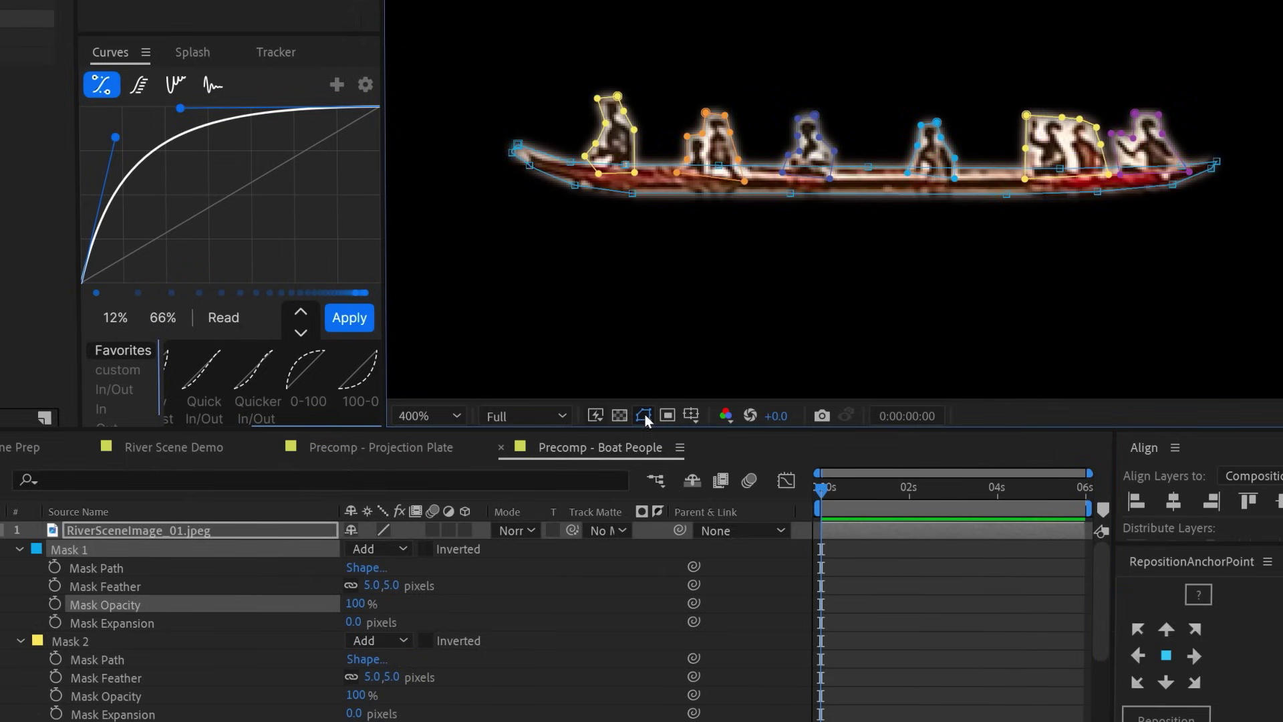
left_click(526, 169)
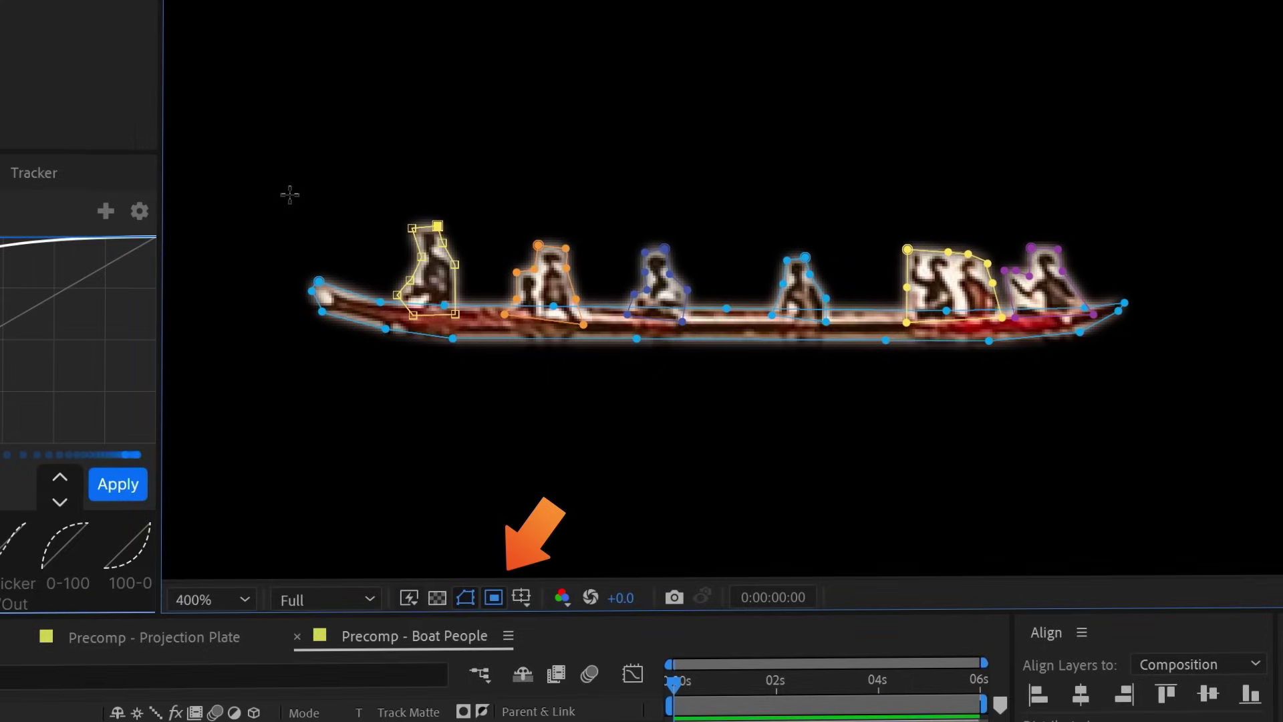
- Crop the Boat People comp to a region of interest around the boat, then return to River Scene Demo
left_click_drag(289, 195, 1141, 352)
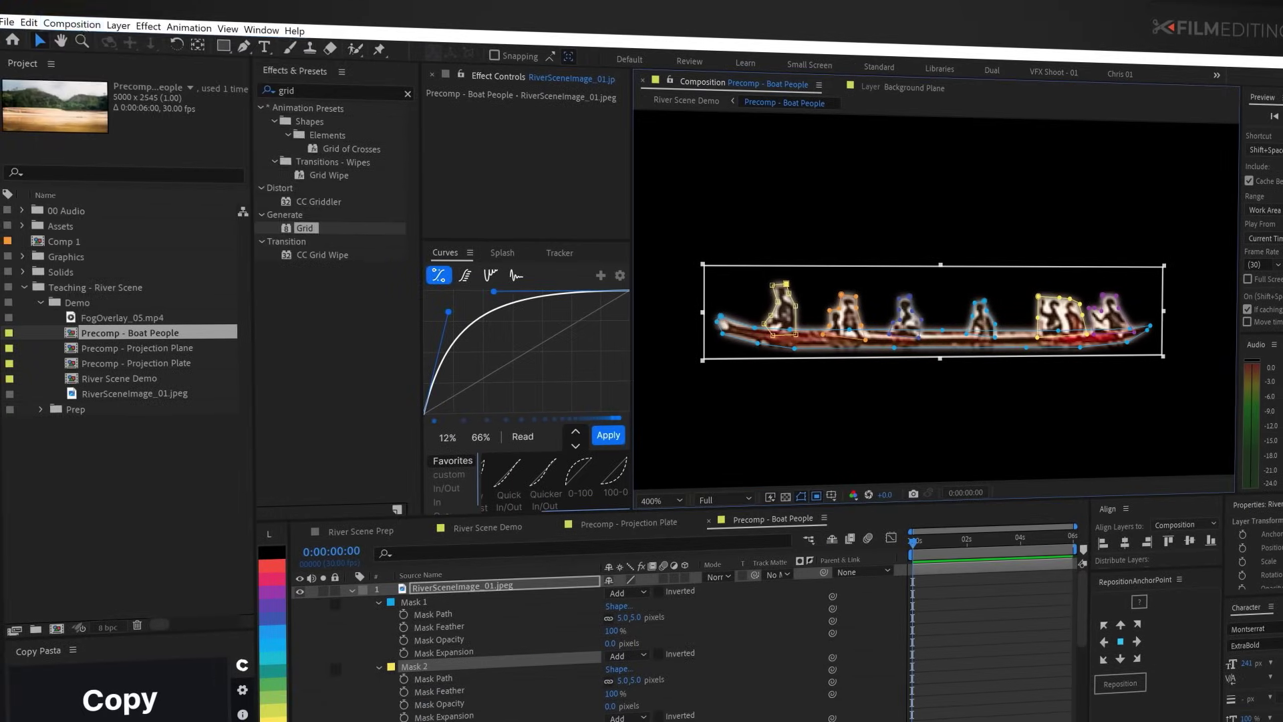
left_click(72, 24)
left_click(163, 108)
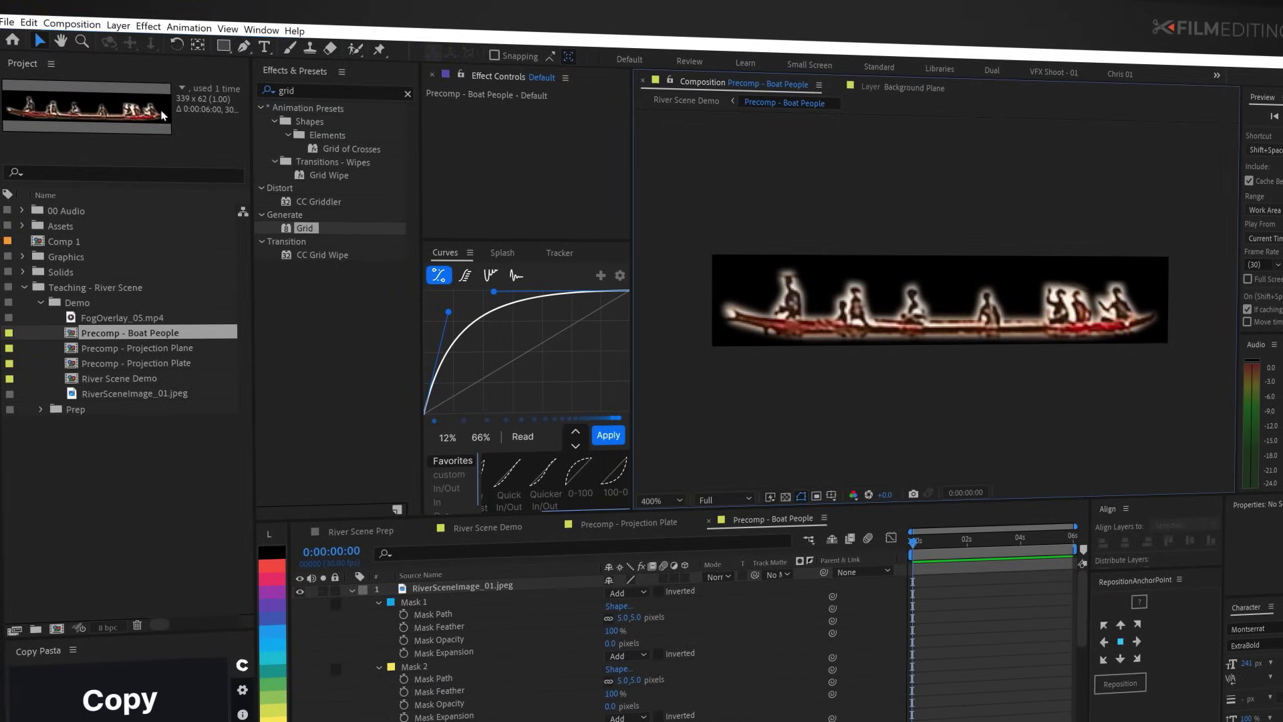
left_click(488, 526)
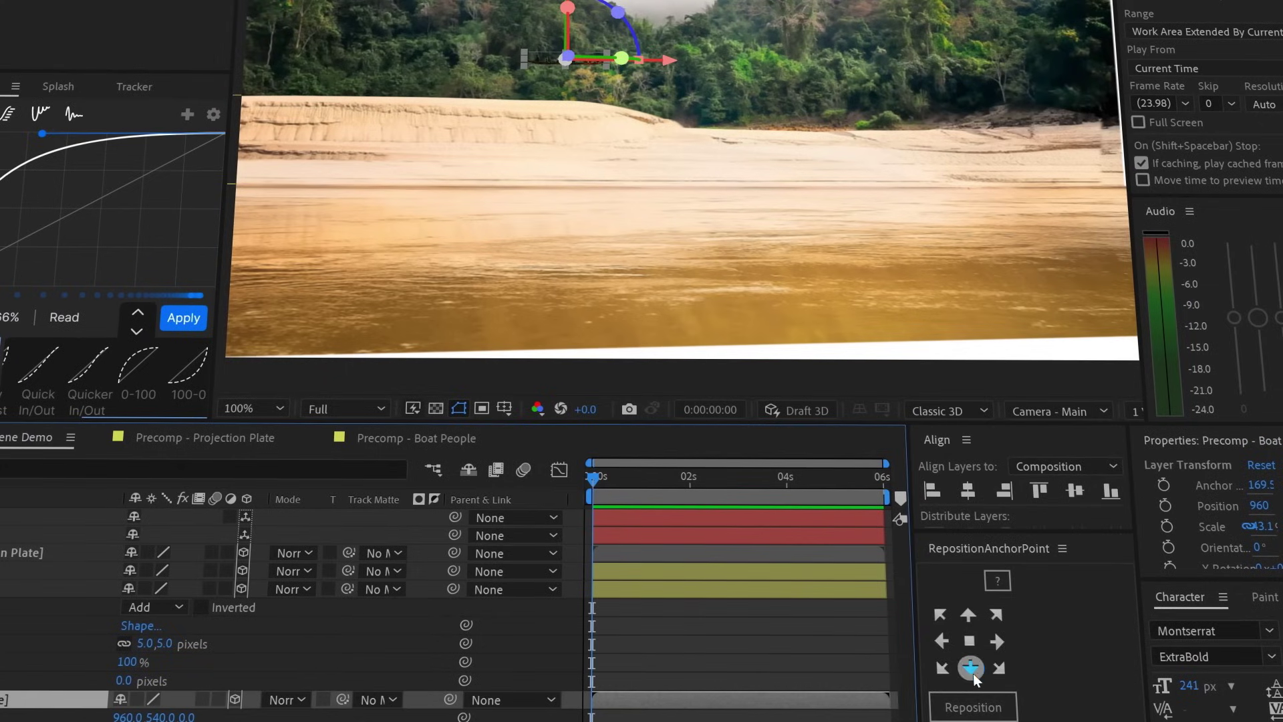
- Anchor the boat layer at bottom centre, parent it to Ground Plane, and set Position Z to 0
left_click(973, 709)
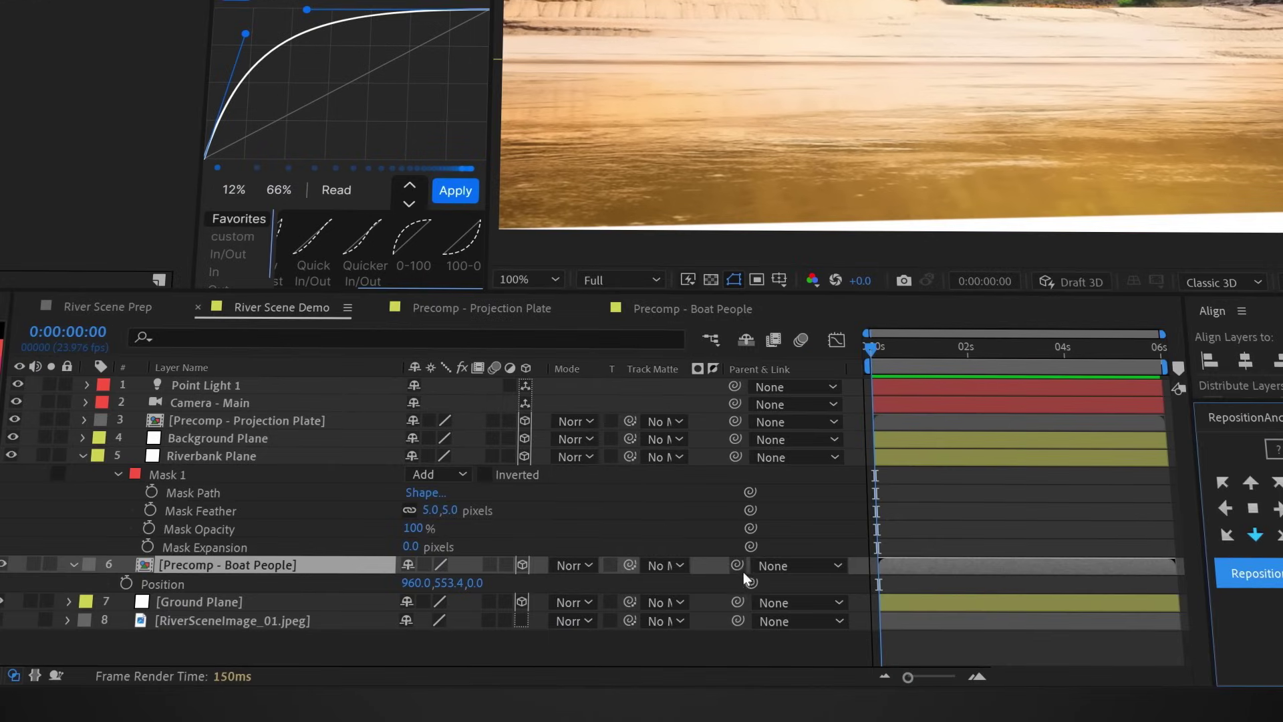
left_click_drag(738, 565, 209, 609)
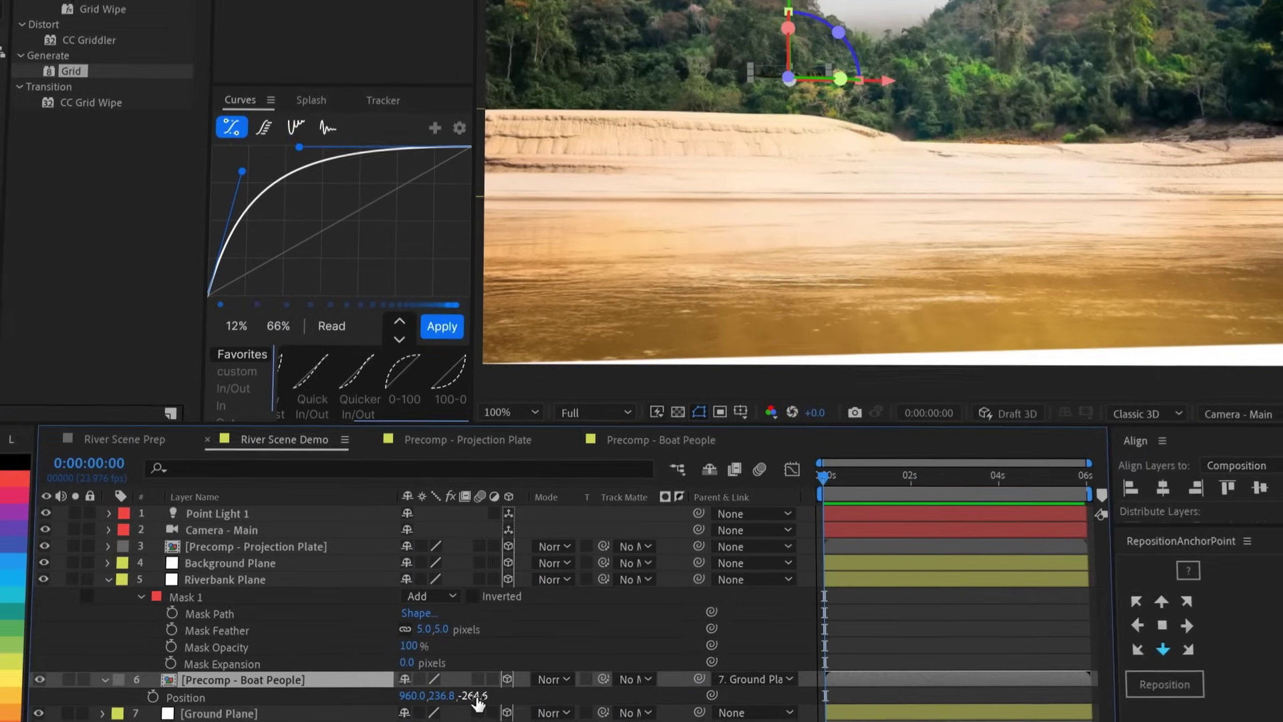
left_click(482, 583)
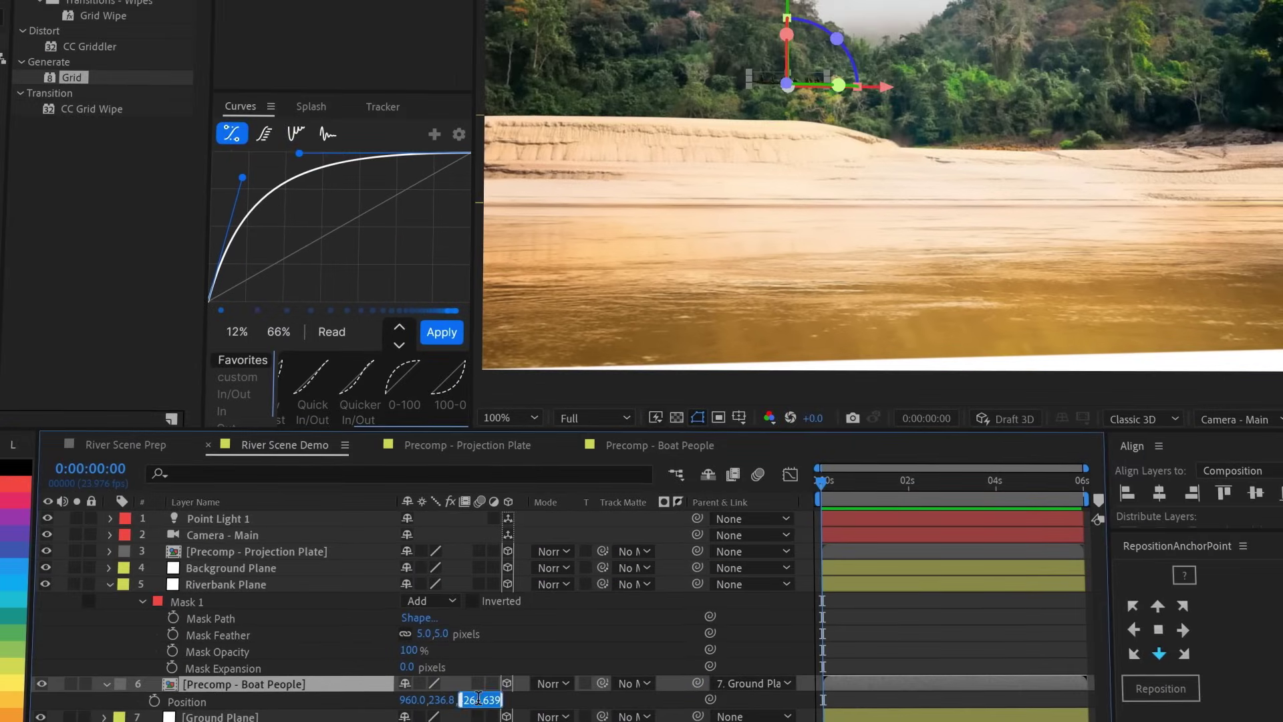
type("0")
key("Return")
- Check the boat layer's Scale and slide the boat right across the river
key("s")
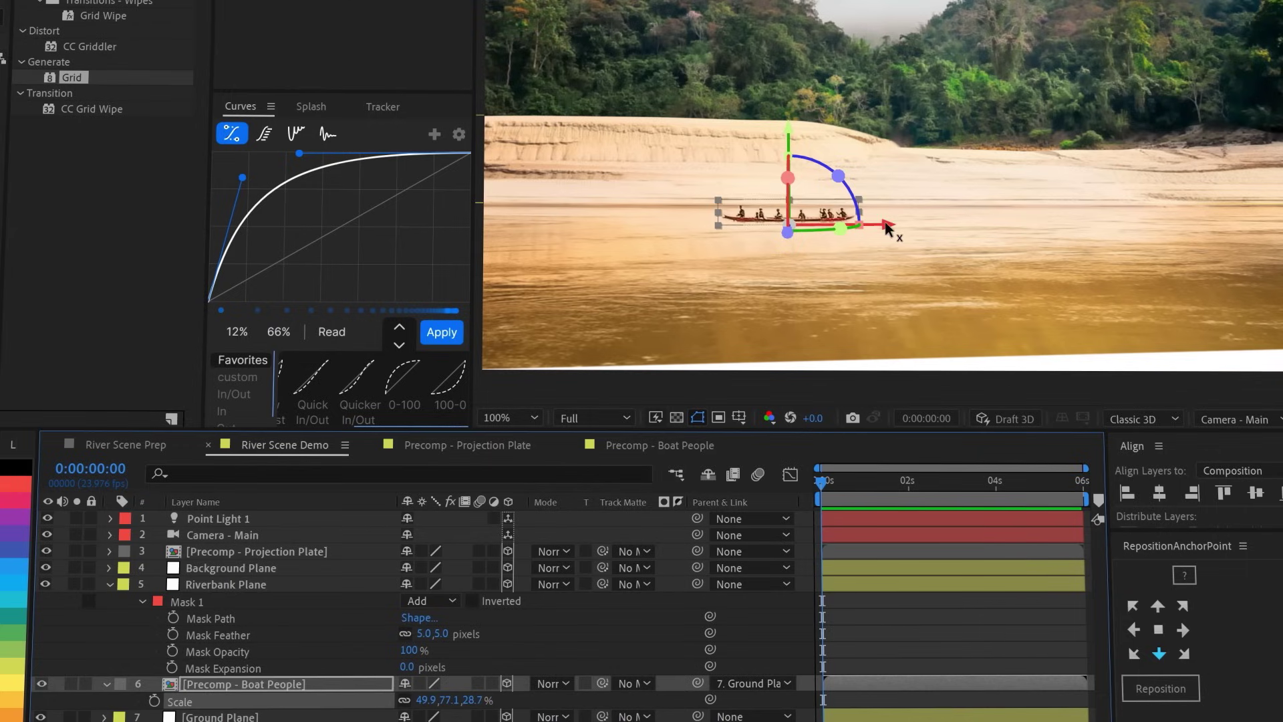
left_click_drag(887, 229, 1280, 230)
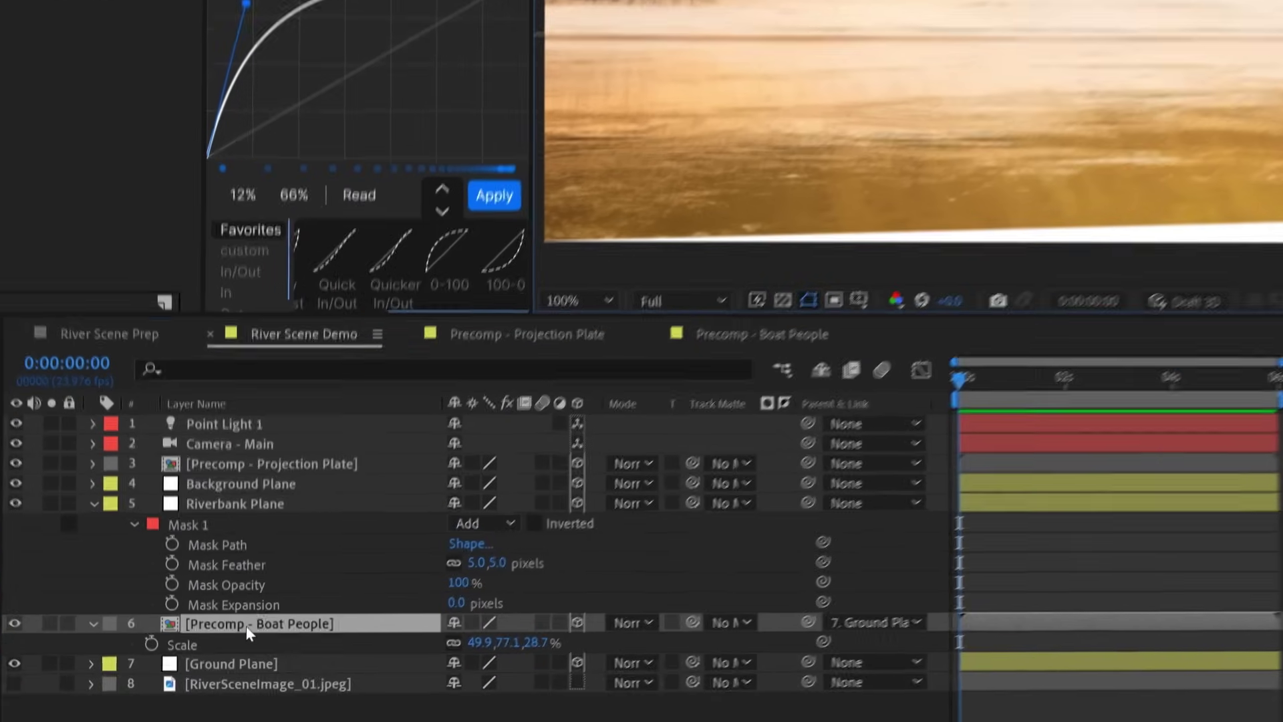
key("a")
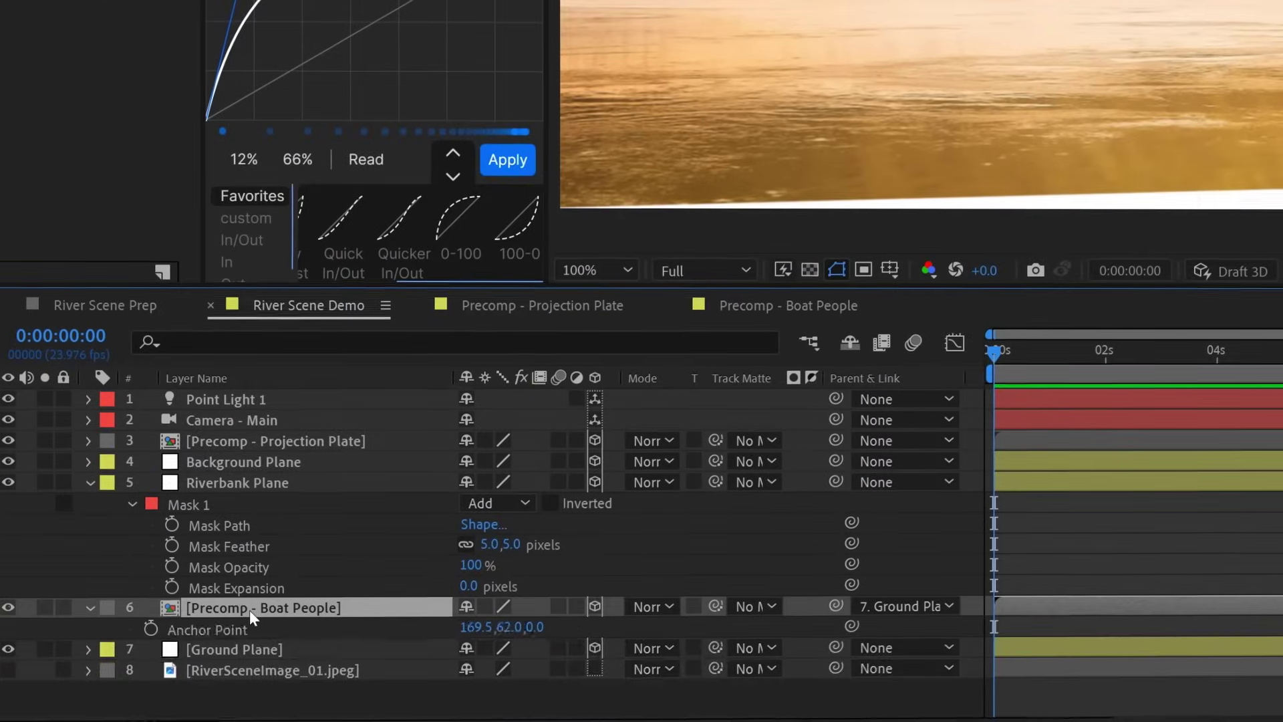
key("a")
key("a")
scroll(362, 660, "down", 3)
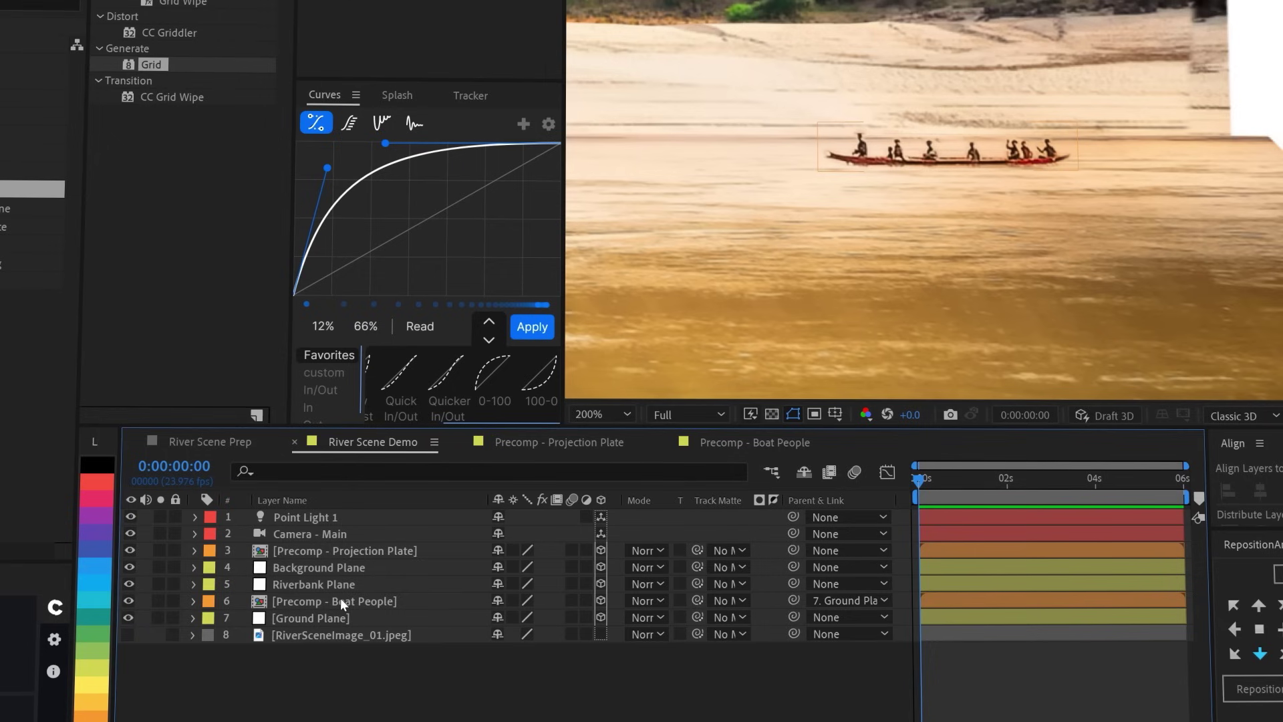
- Duplicate the Boat People layer and flip the copy to 270° X orientation
left_click(340, 598)
key("ctrl+d")
key("r")
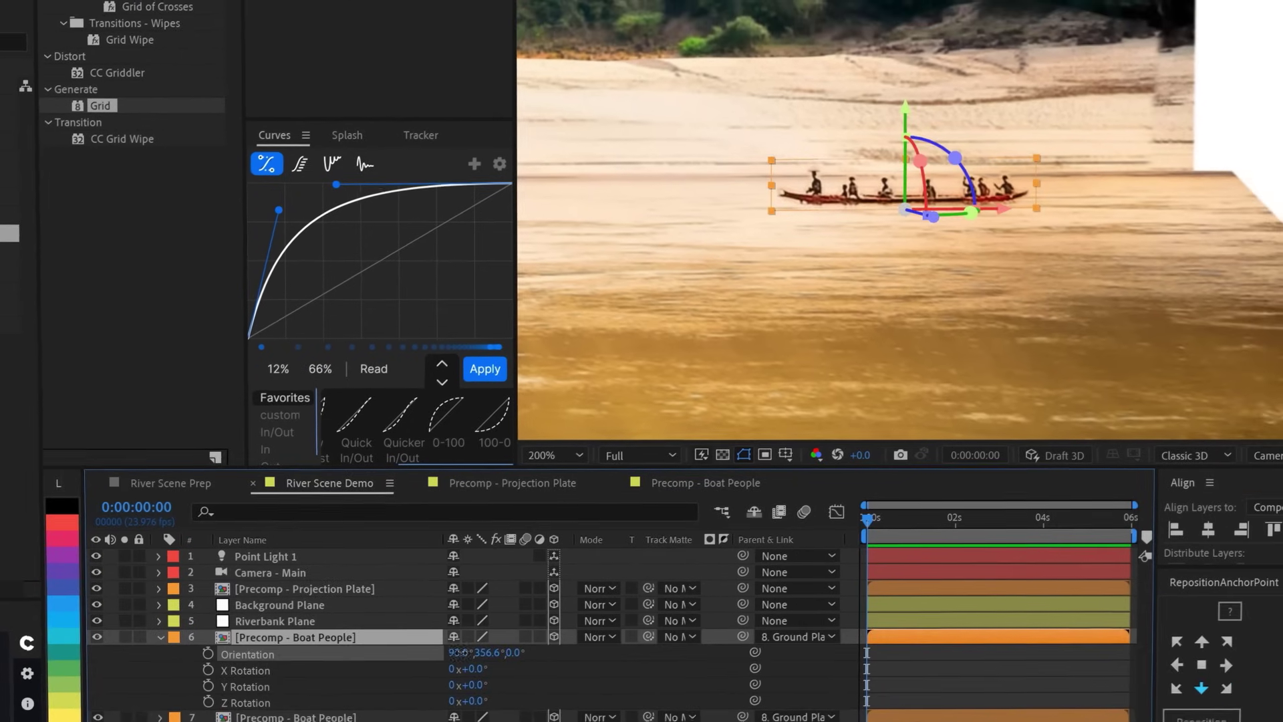
left_click_drag(493, 623, 645, 662)
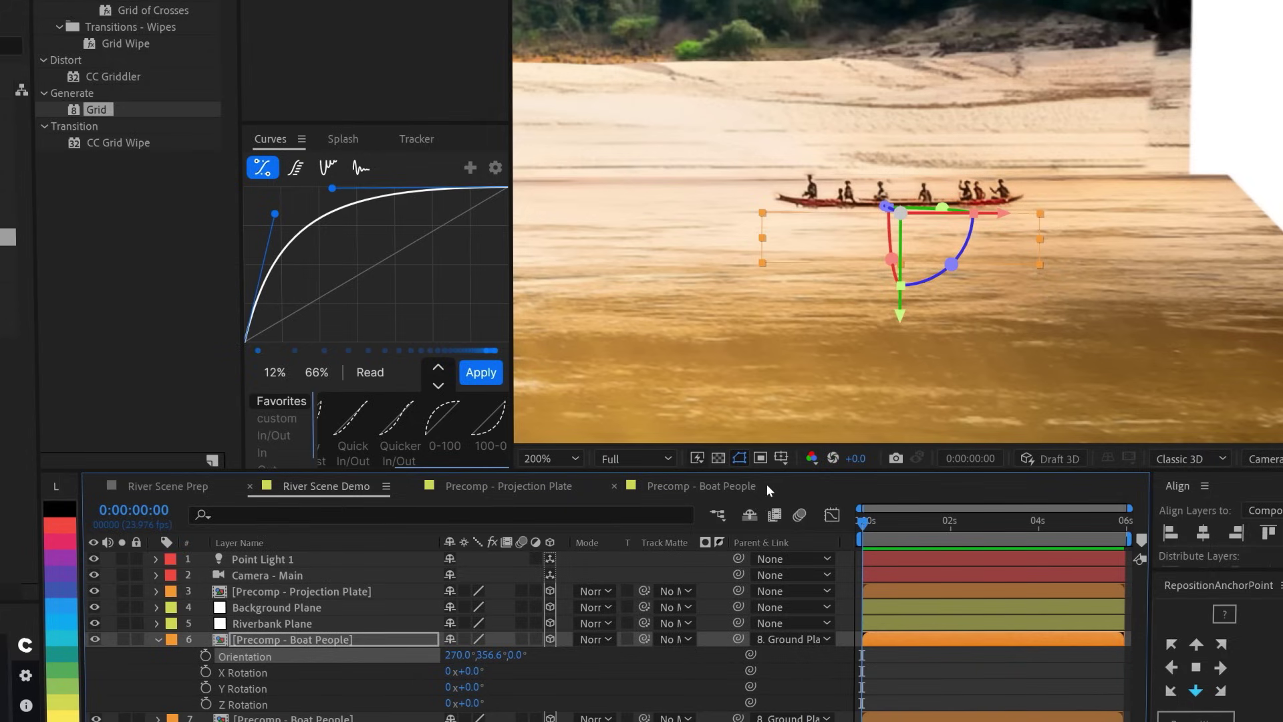
mouse_move(906, 309)
left_mouse_down()
mouse_move(904, 219)
mouse_move(921, 323)
left_mouse_up()
key("w")
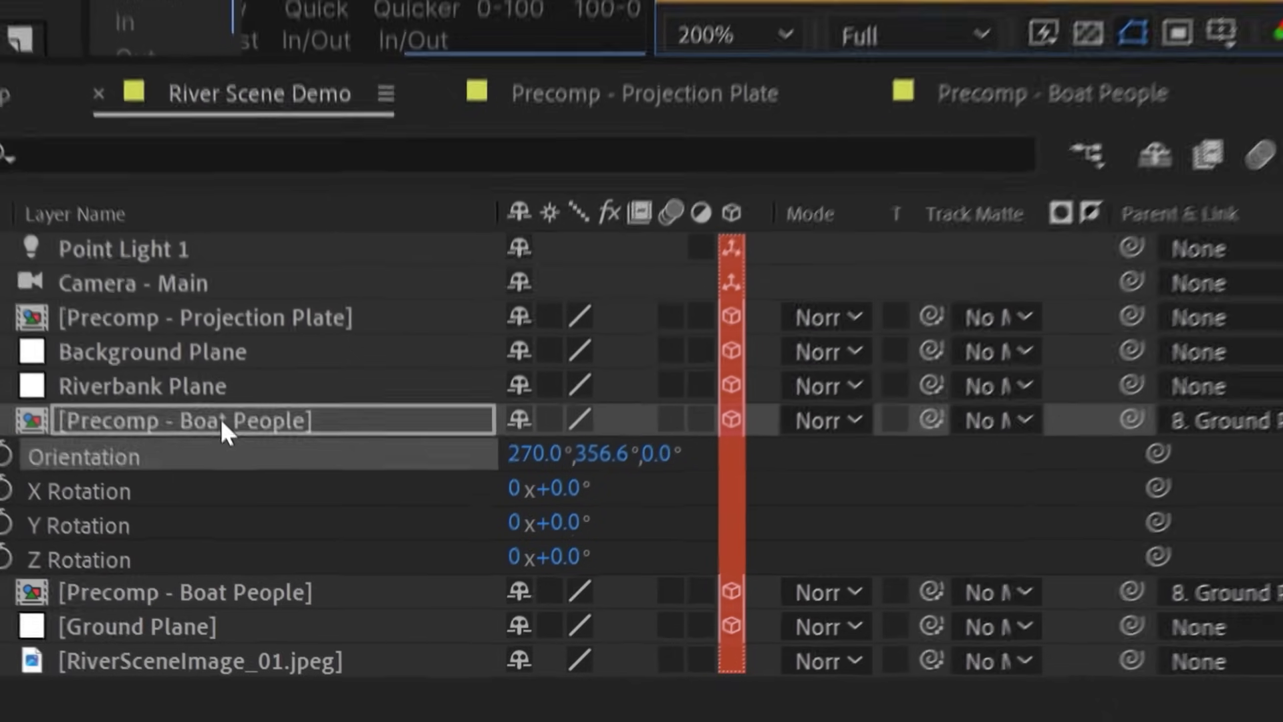
- Move the flipped boat layer directly below Camera - Main and collapse its properties
left_click(221, 418)
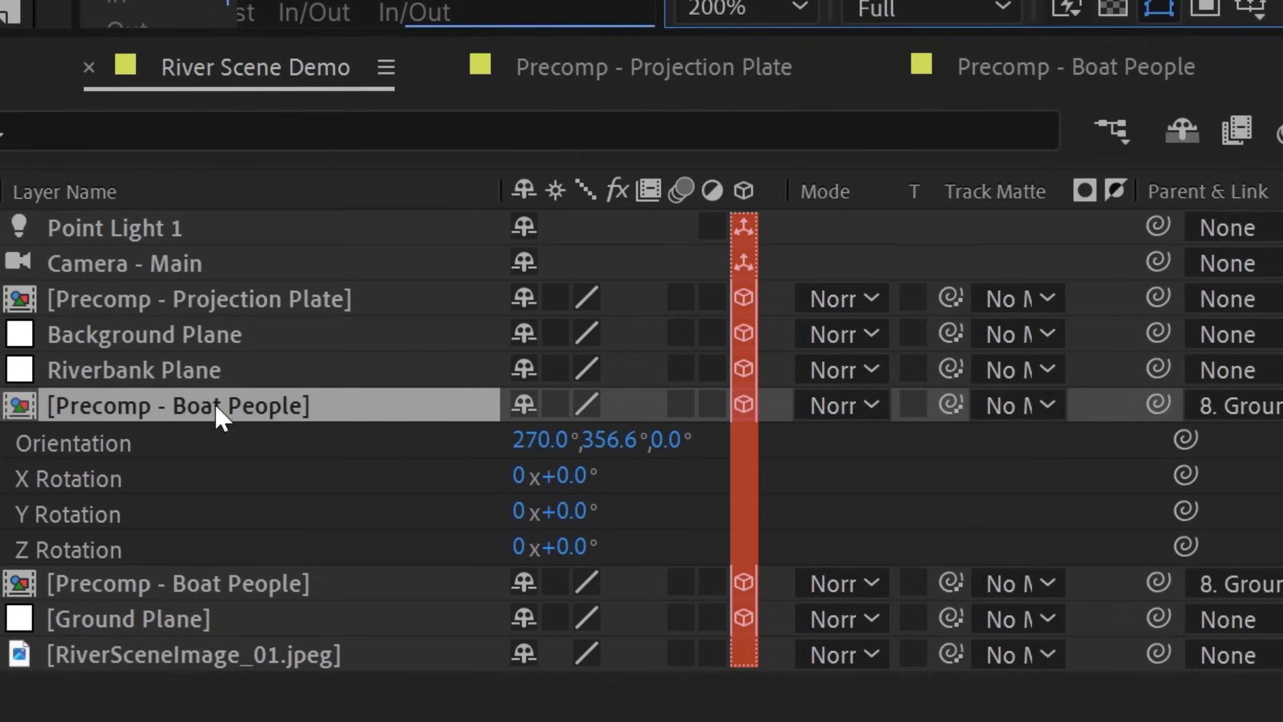
left_click_drag(214, 402, 260, 280)
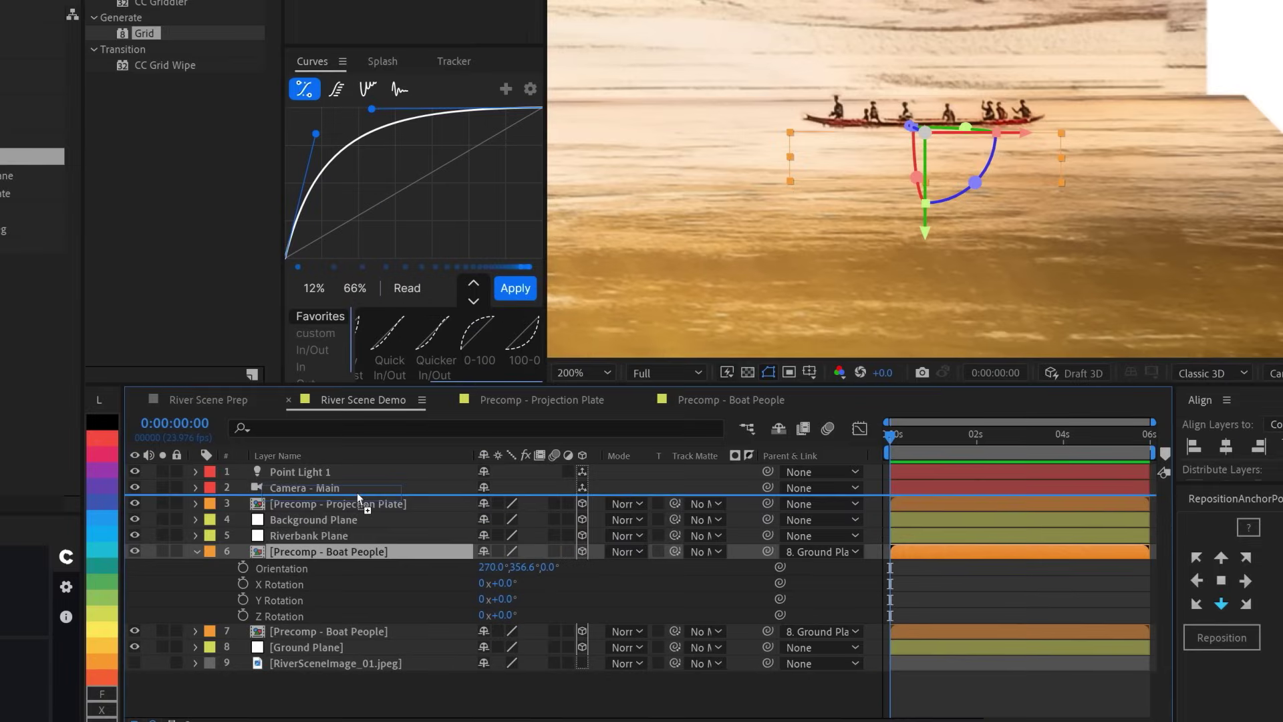
left_click_drag(357, 492, 356, 494)
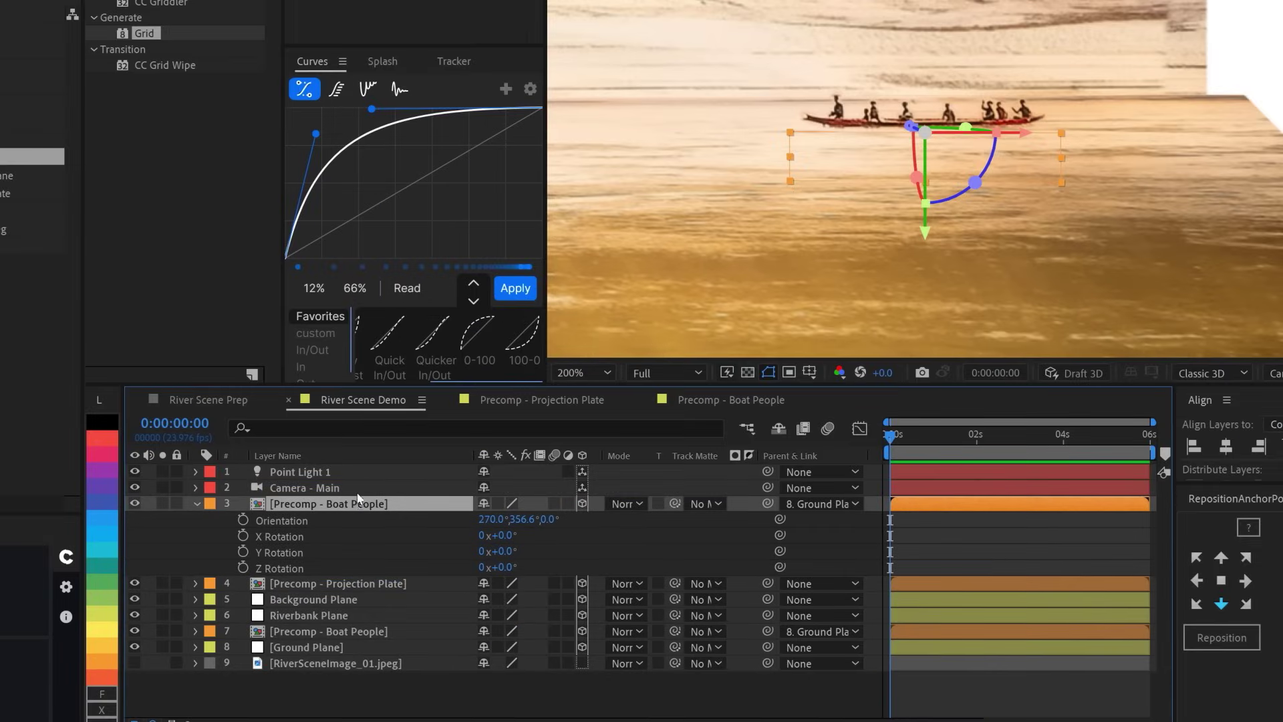
left_click(193, 502)
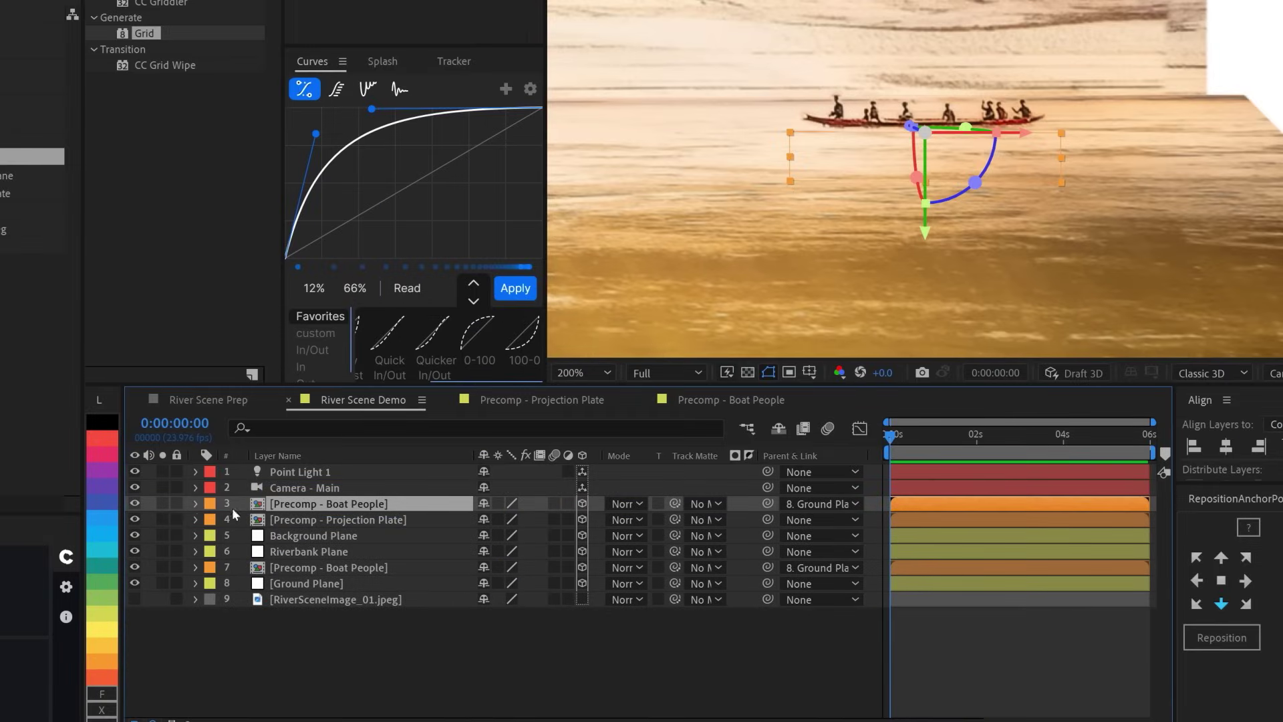
right_click(351, 613)
- Add an adjustment layer named ***BREAK*** and move it below the flipped boat
mouse_move(434, 456)
left_click(722, 578)
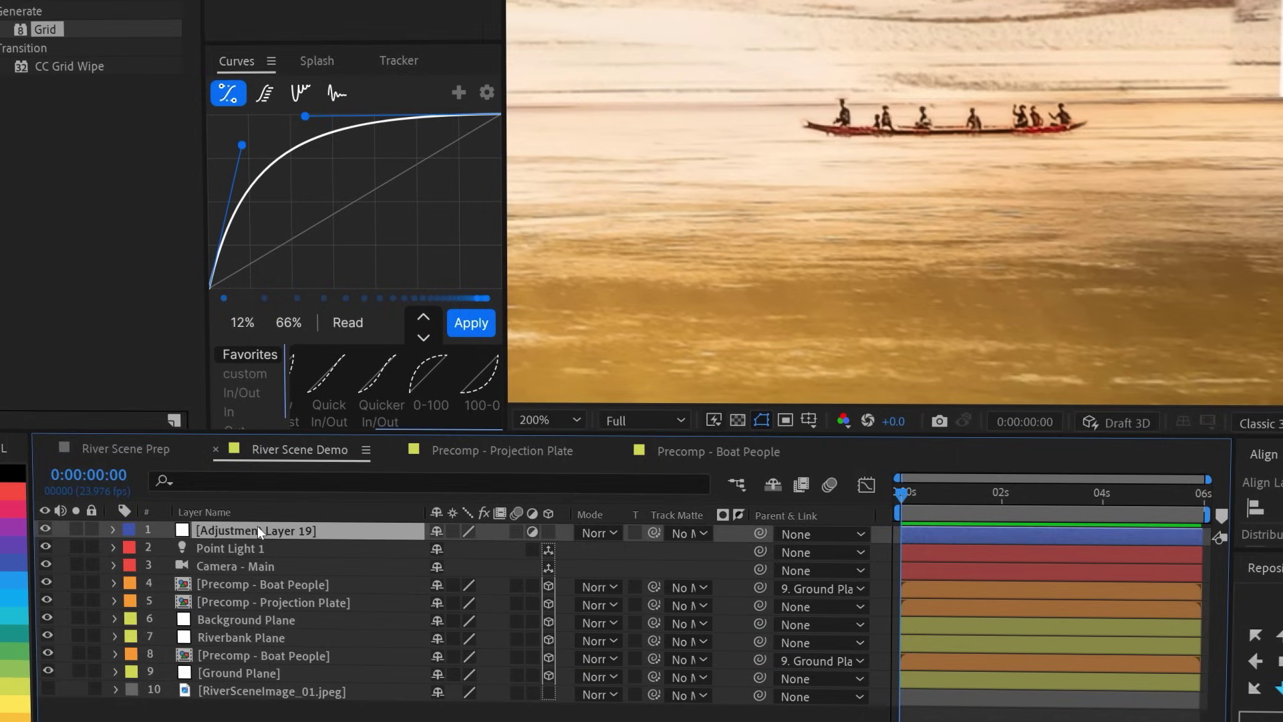
key("Return")
type("***BREAK")
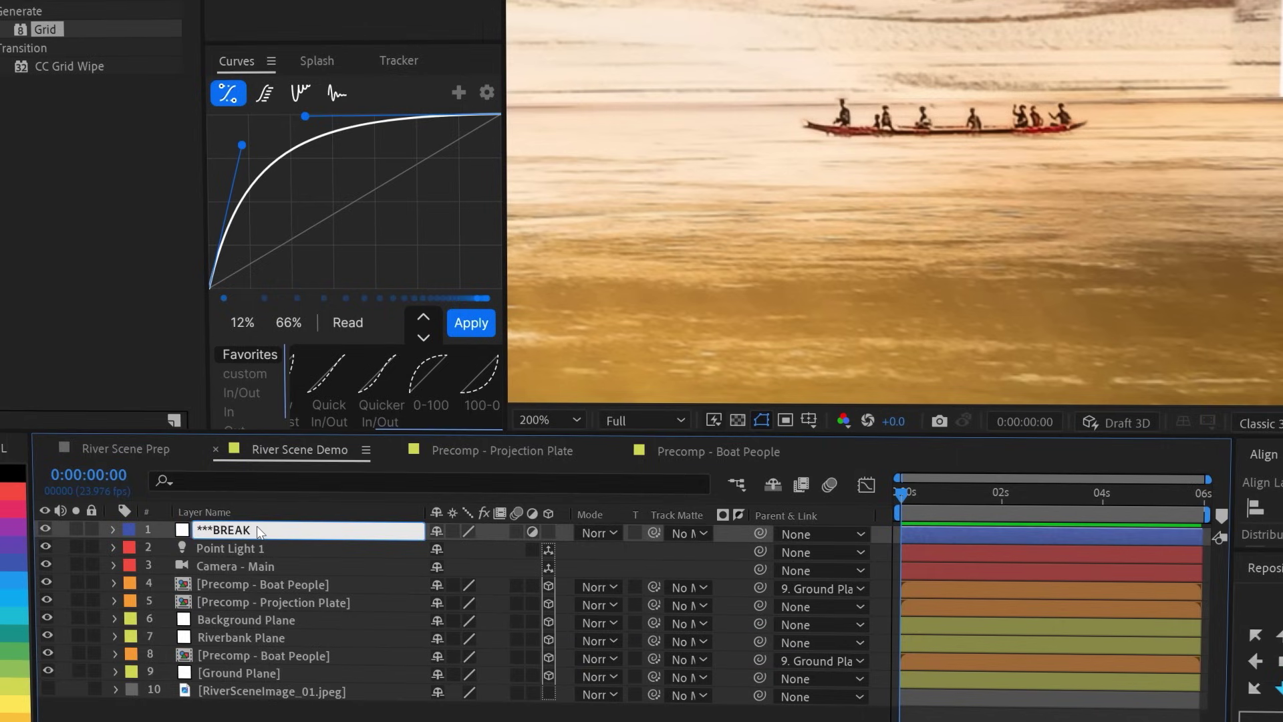
type("***")
key("Return")
left_click_drag(257, 528, 267, 590)
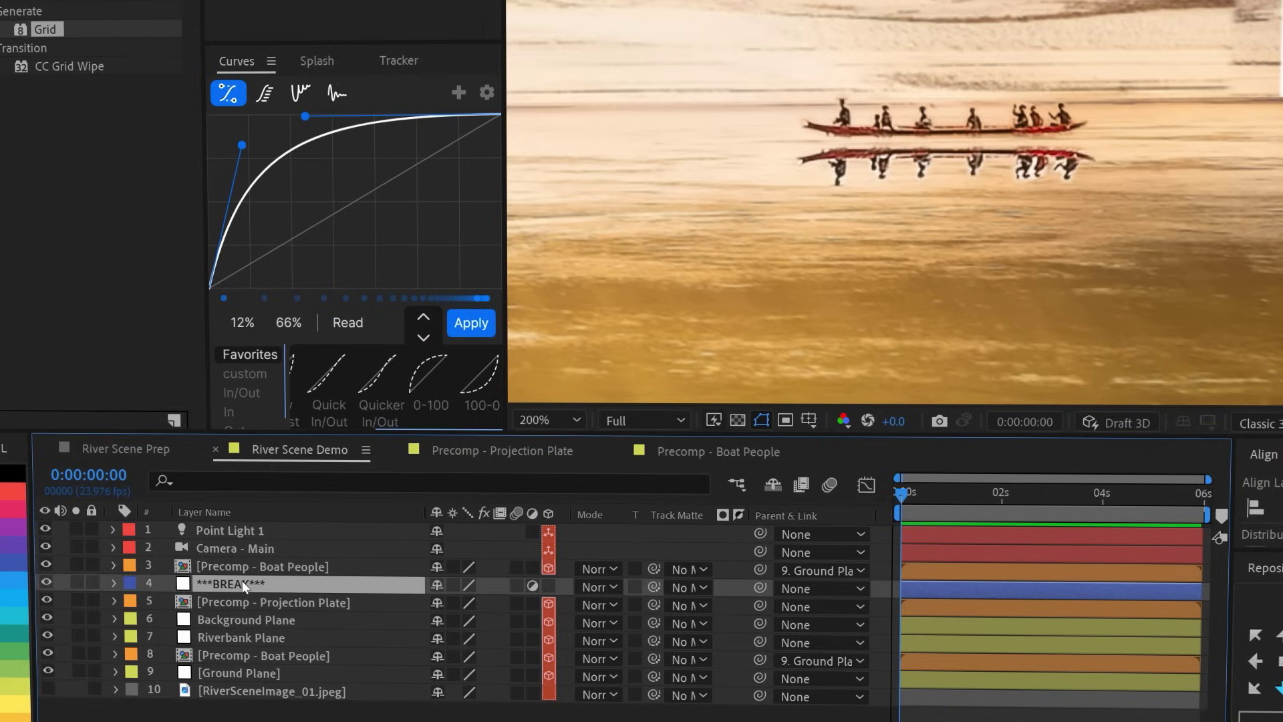
- Nudge the flipped boat's Z position and set its opacity to 25%
left_click(246, 565)
key("p")
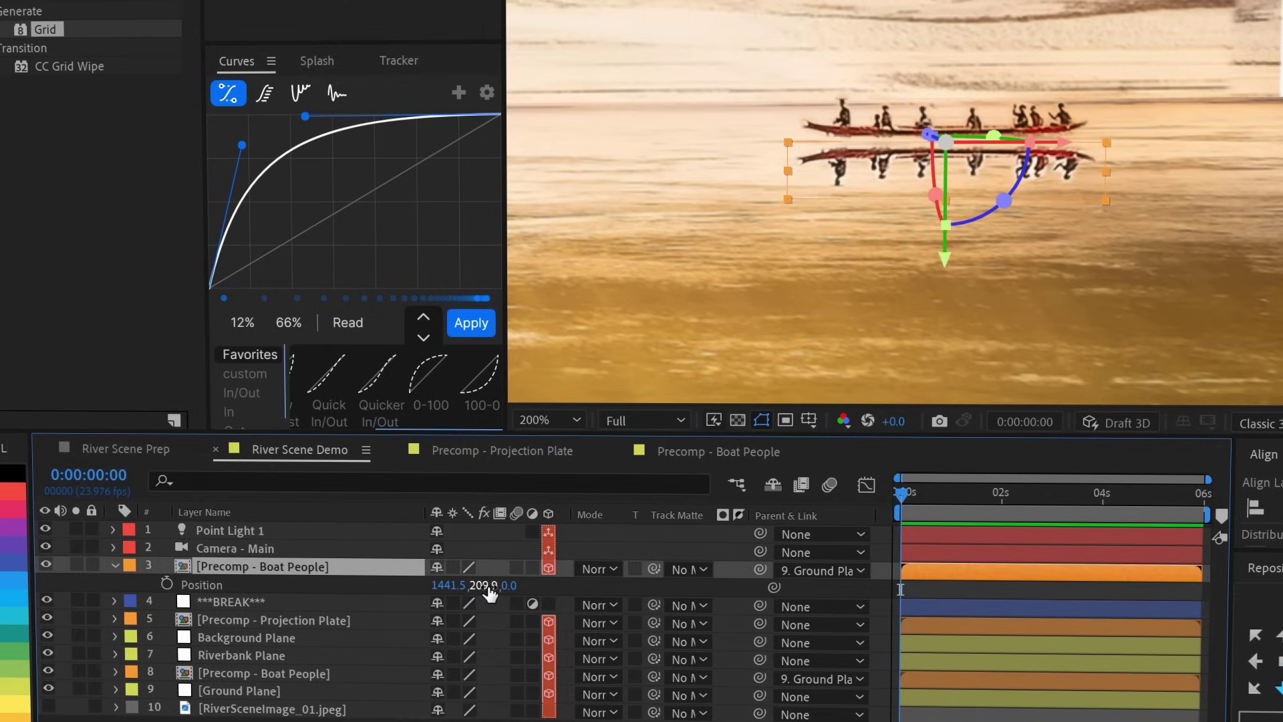
left_click_drag(508, 591, 461, 595)
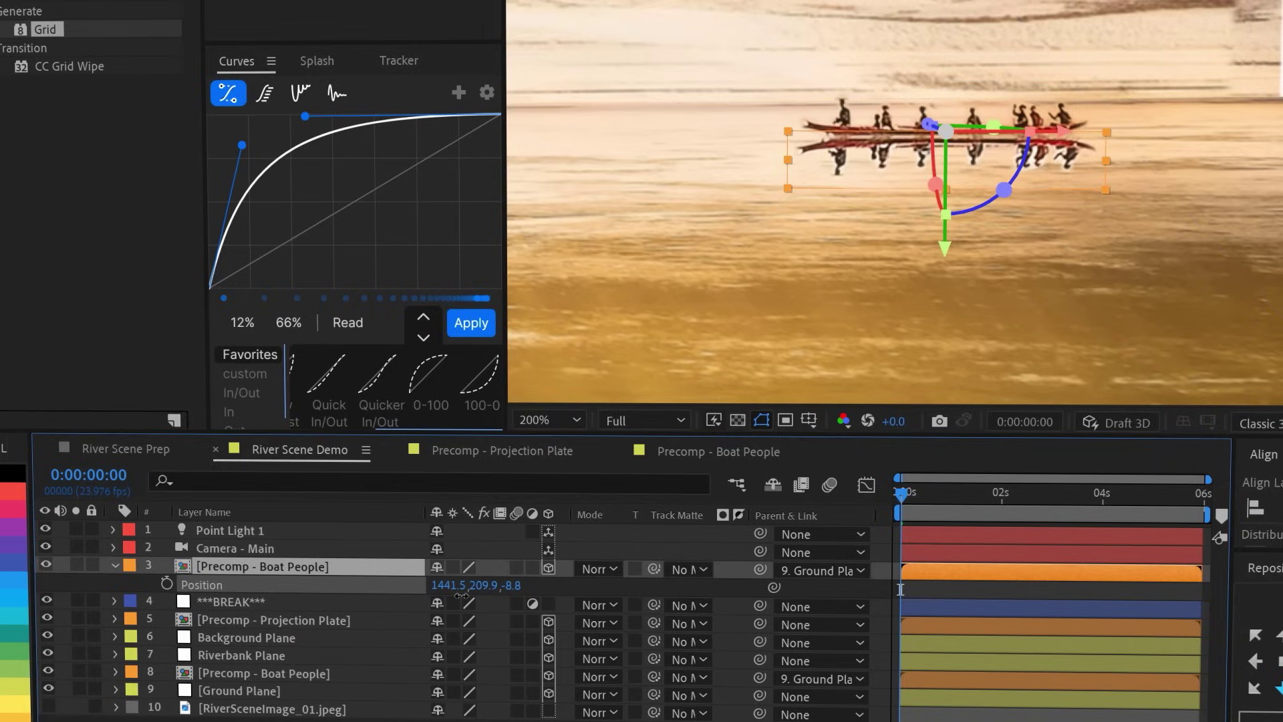
left_click(466, 594)
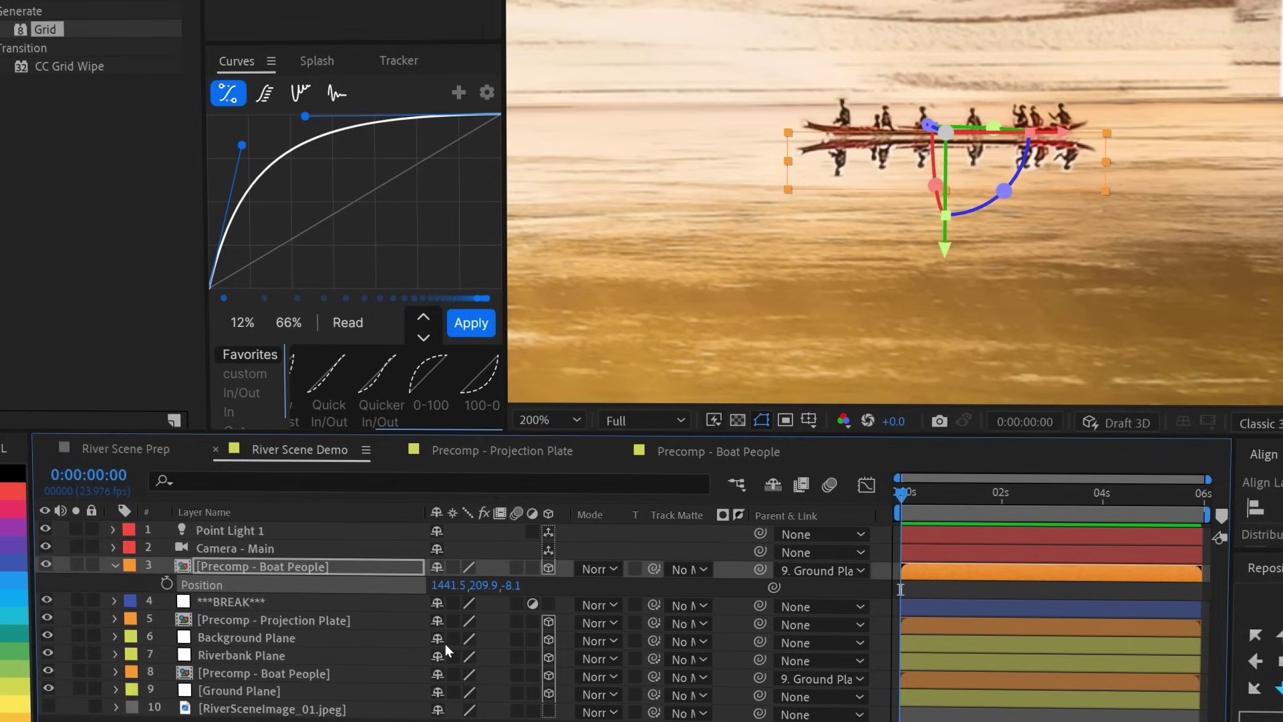
left_click(275, 567)
key("t")
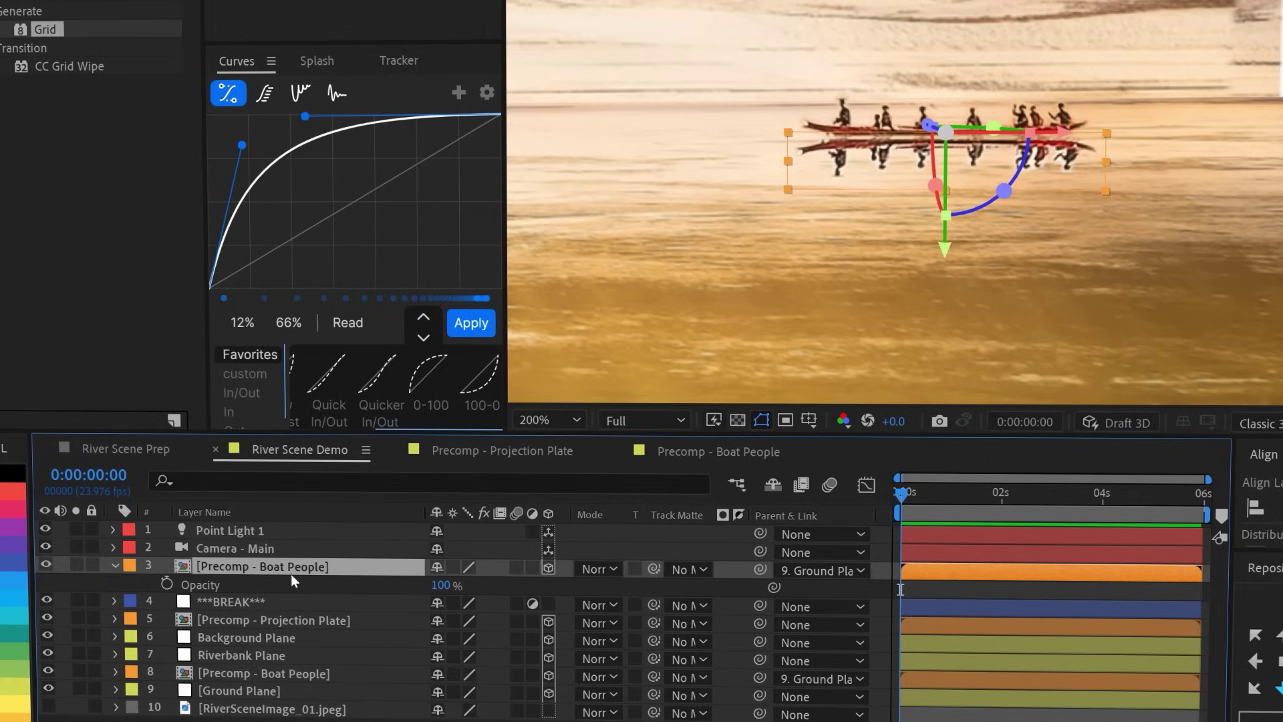
type("25")
key("Return")
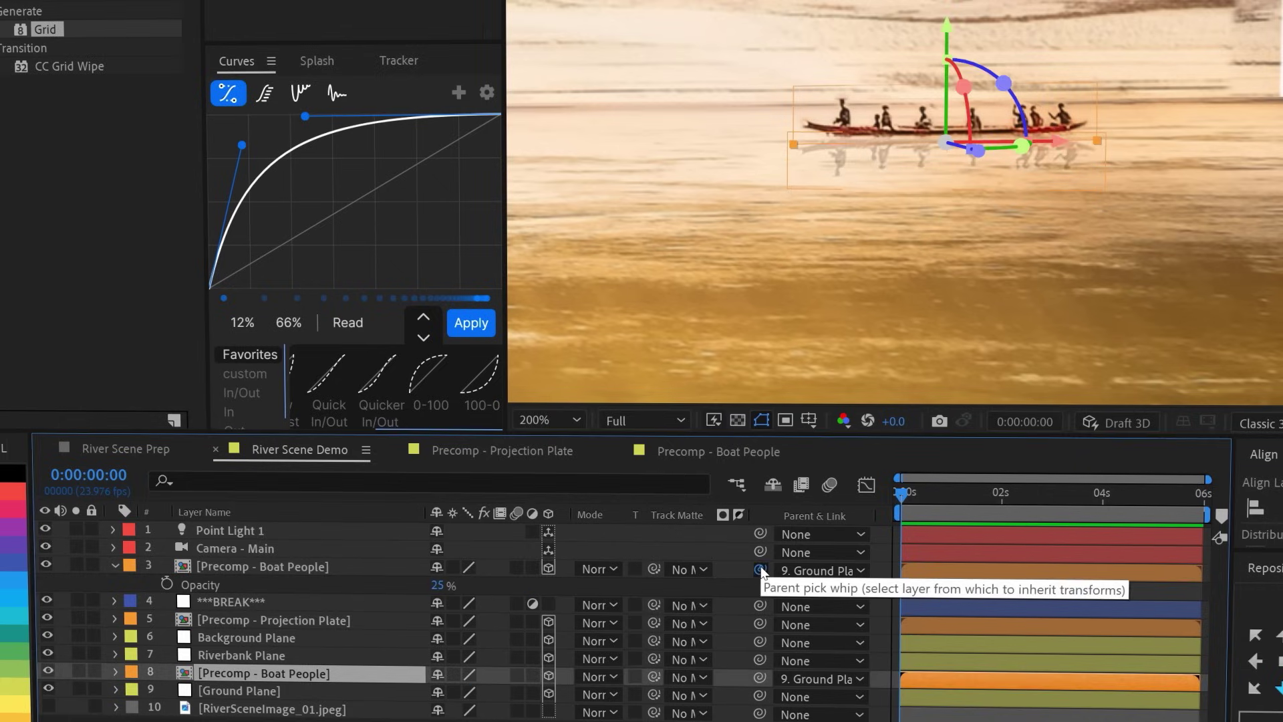
- Parent the reflection to the original boat layer and nudge the boat along X
left_click_drag(760, 569, 339, 671)
left_click_drag(1058, 146, 1082, 159)
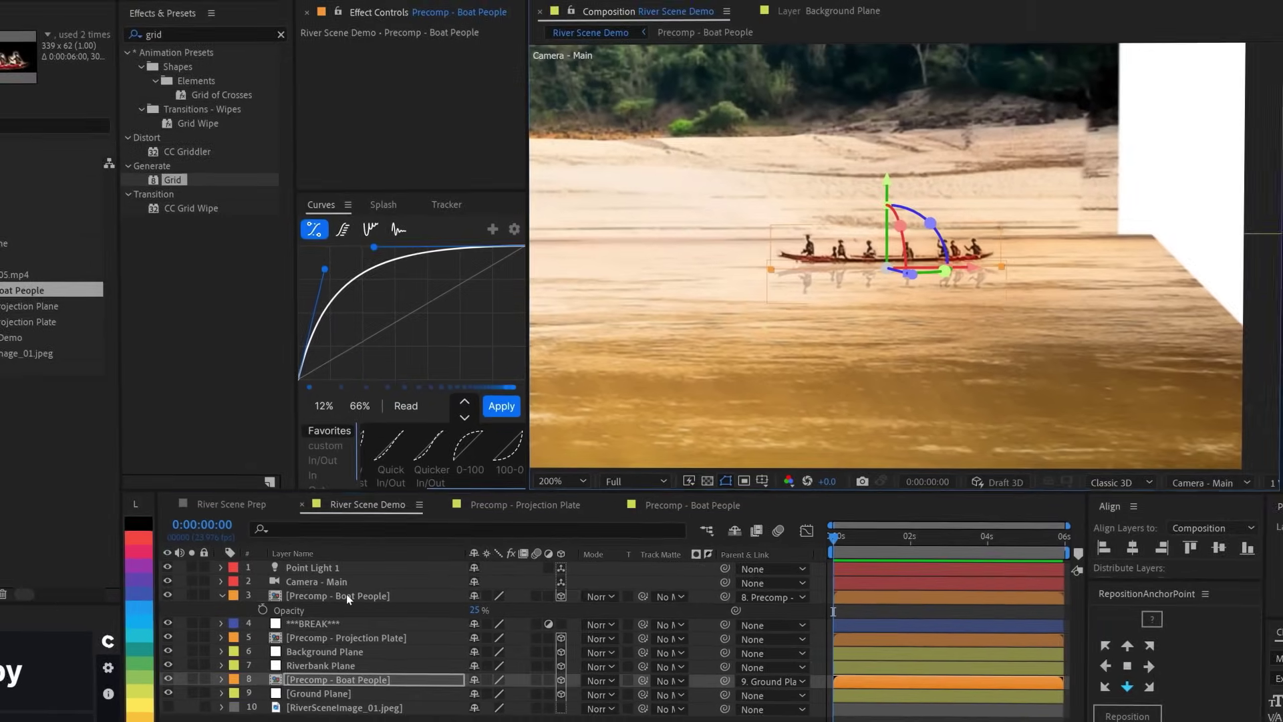
double_click(282, 570)
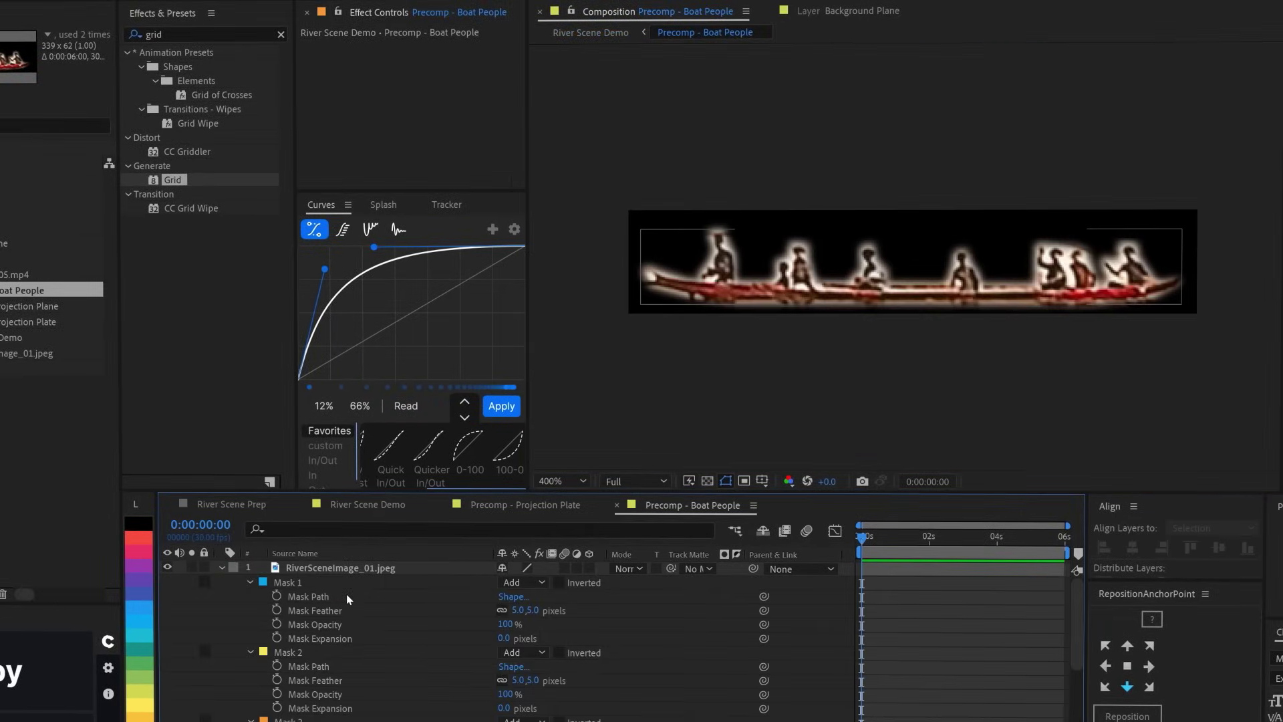
- Search 'wave' in Effects & Presets and apply Wave Warp to the boat image layer
left_click(341, 568)
left_click(222, 568)
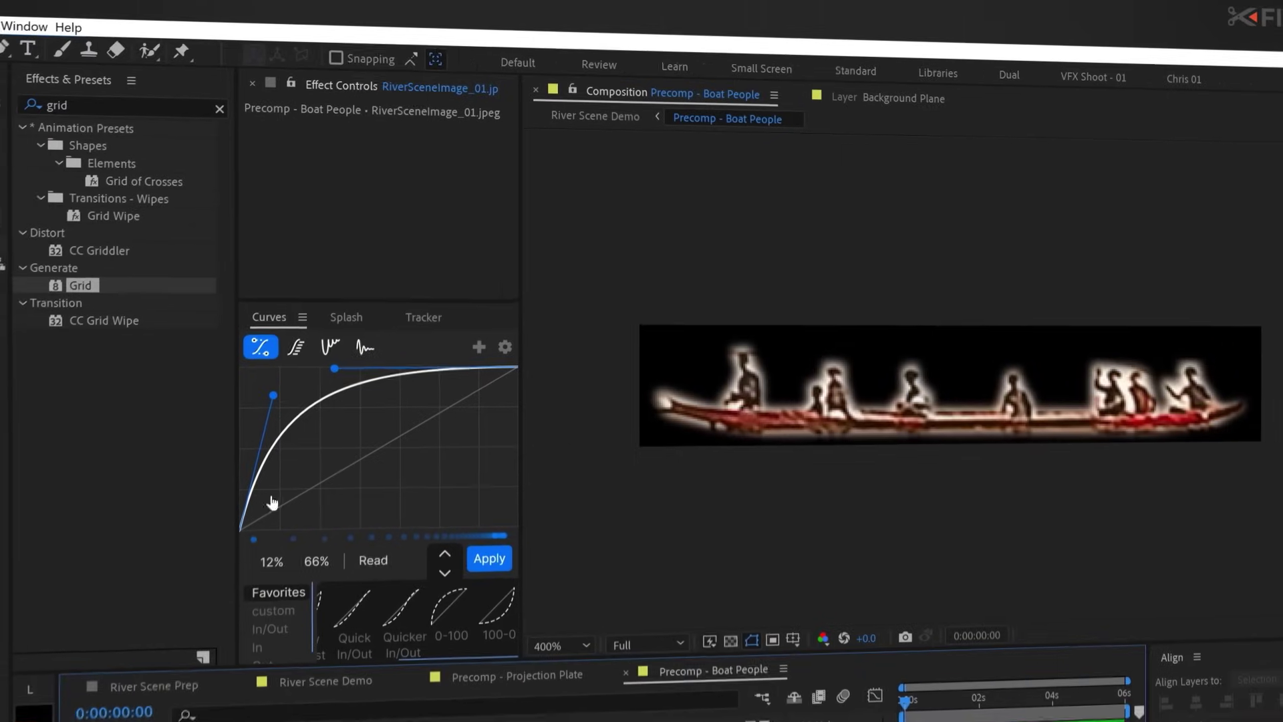
left_click(200, 36)
type("wave")
left_click_drag(93, 151, 833, 423)
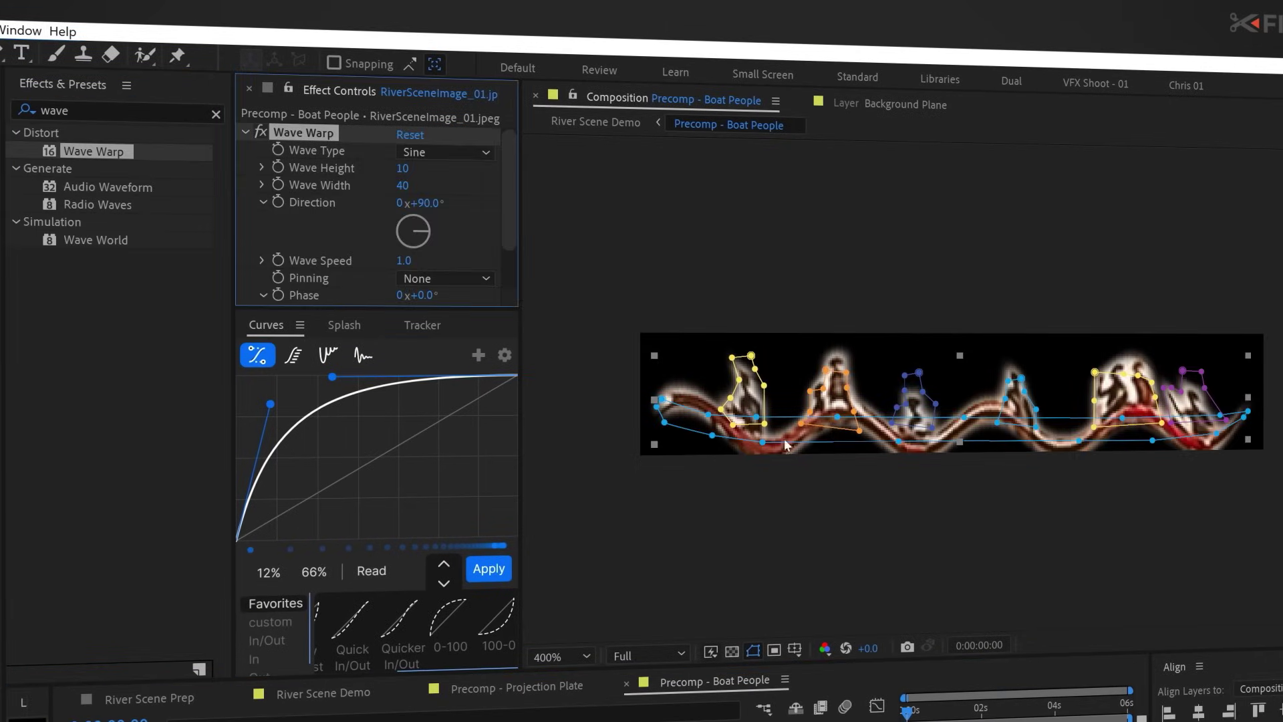
- Set Wave Warp to Circle: height 1, width 2, direction 0, speed 5; preview, then back to River Scene Demo
left_click(444, 153)
left_click(466, 242)
type("1")
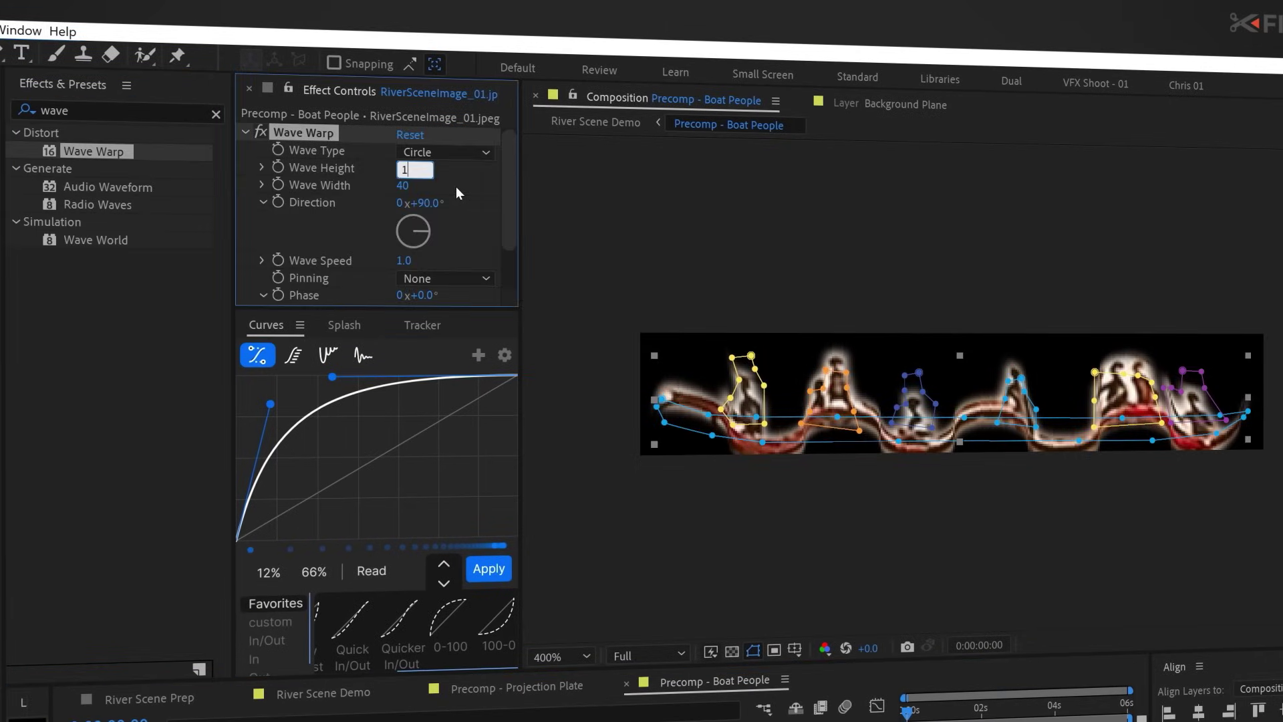
key("Tab")
type("2")
key("Tab")
key("Tab")
type("0")
key("Tab")
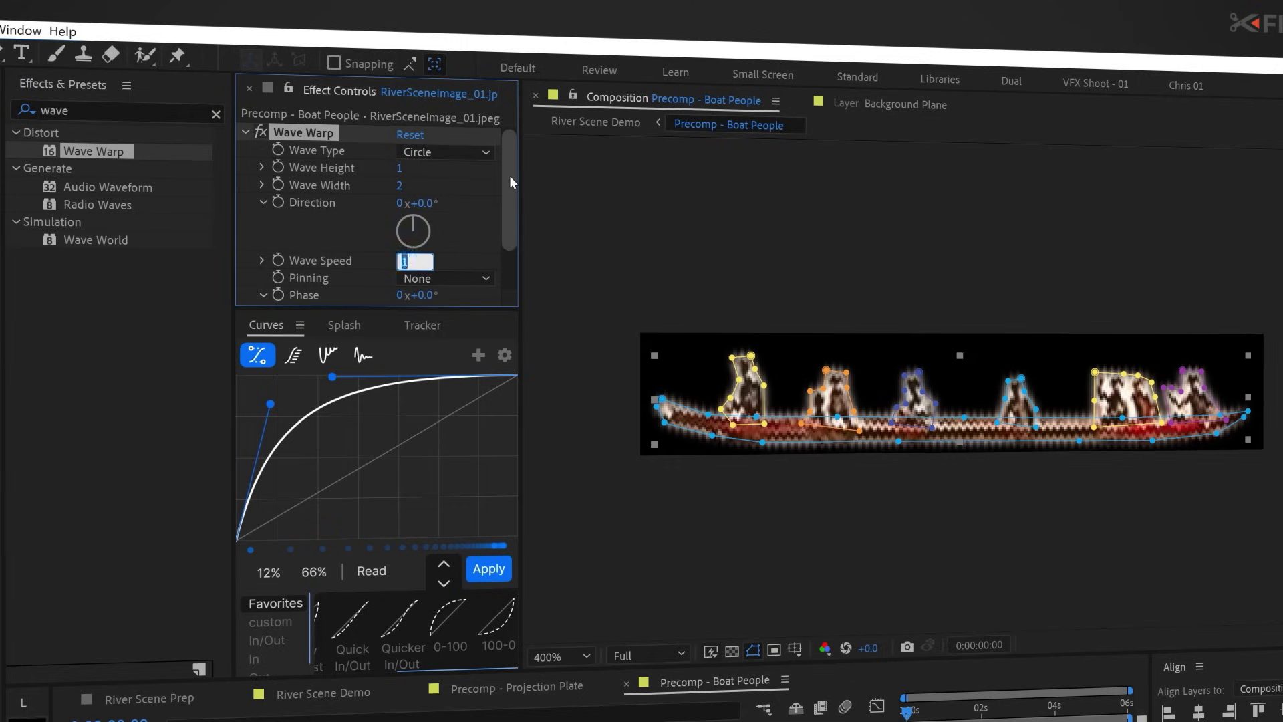
type("5")
key("Return")
scroll(510, 175, "down", 2)
key("space")
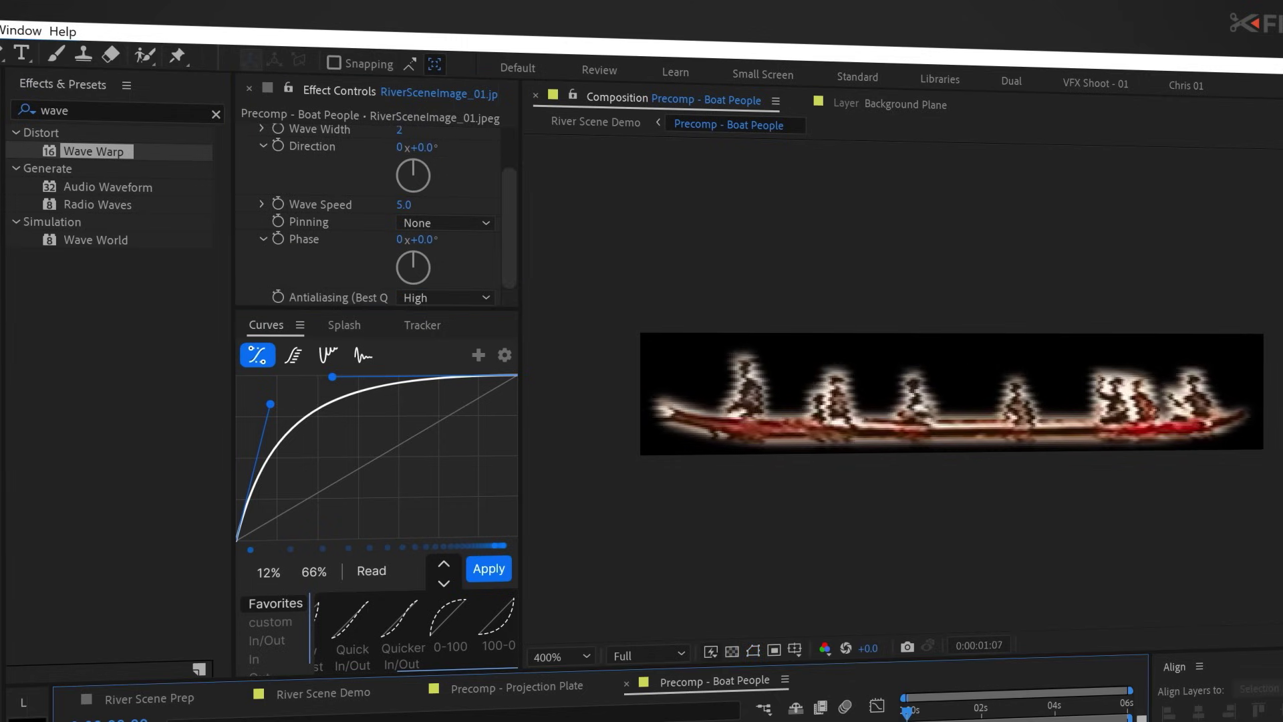
left_click(362, 693)
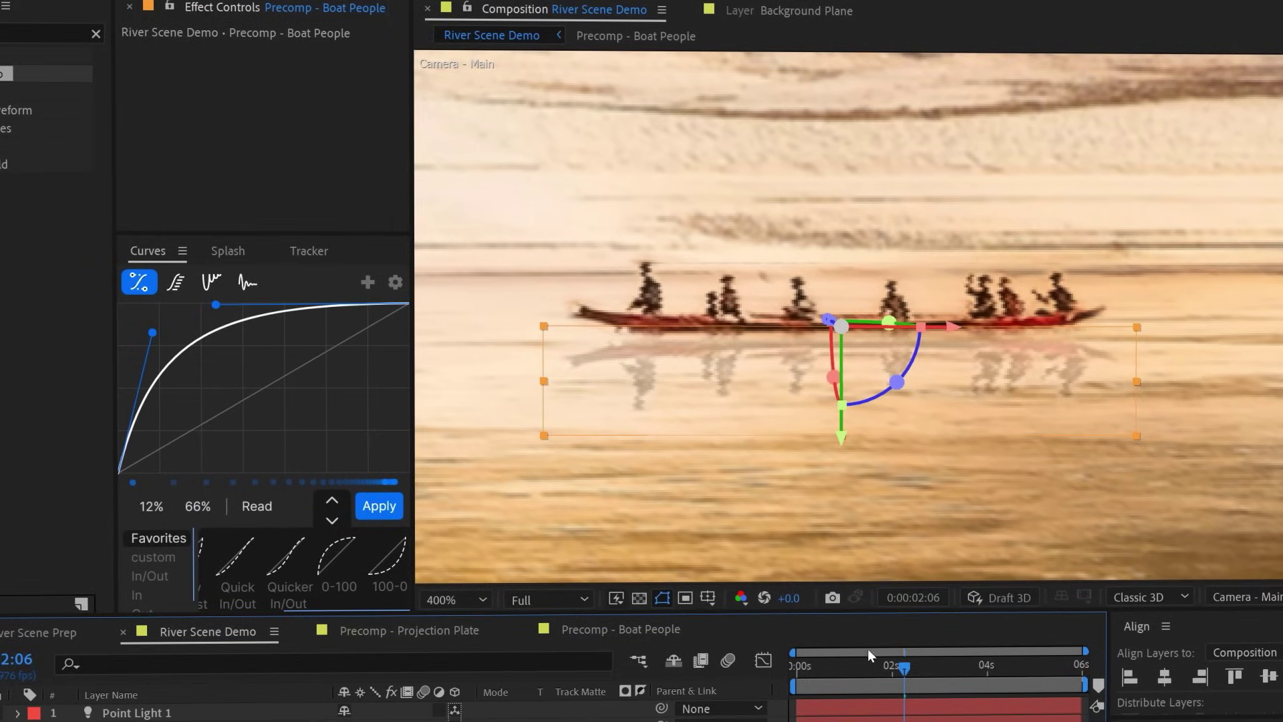
- Duplicate Precomp - Boat People as REFLECT and swap it into the reflection layer
mouse_move(881, 668)
left_mouse_down()
mouse_move(865, 667)
mouse_move(903, 672)
left_mouse_up()
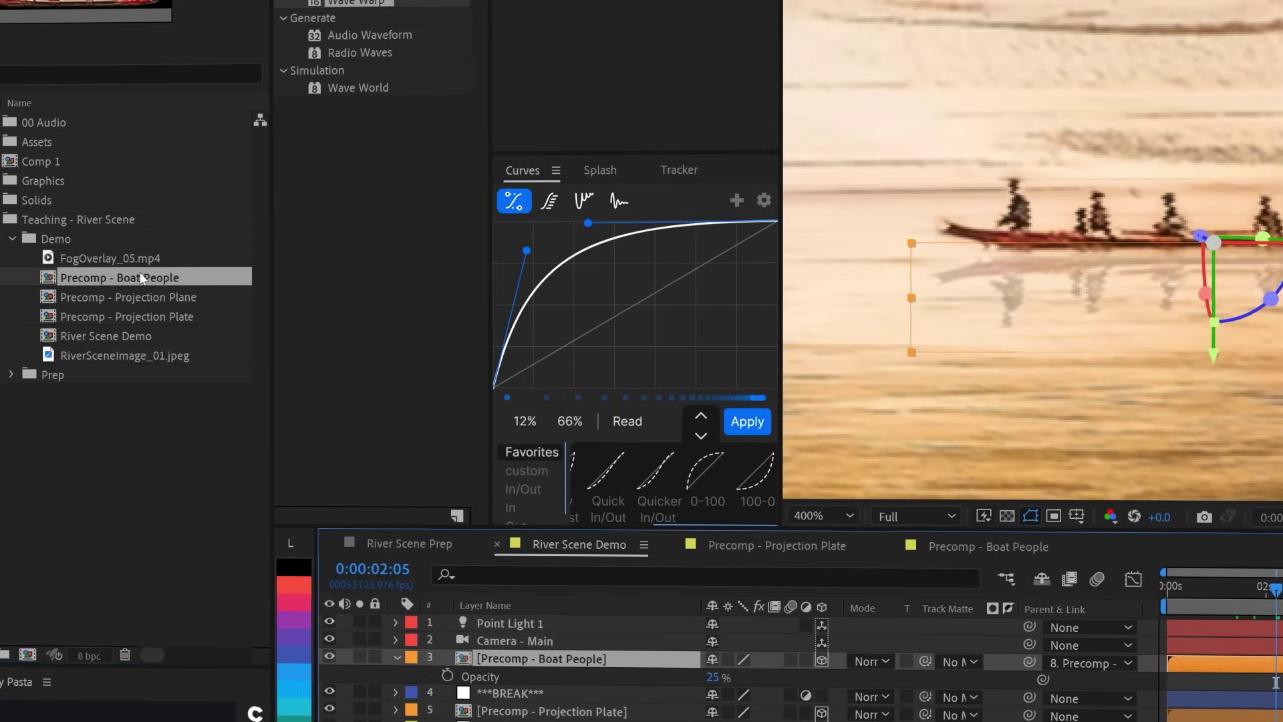
key("ctrl+d")
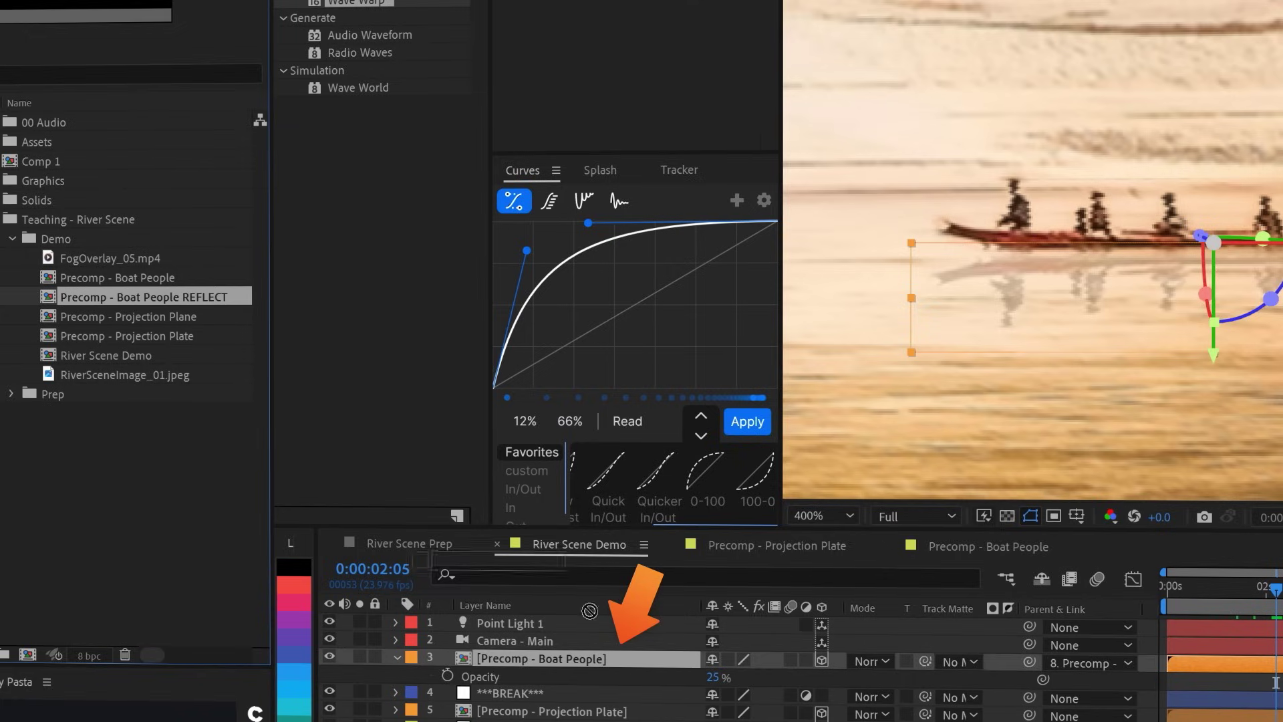
left_click_drag(587, 659, 587, 659)
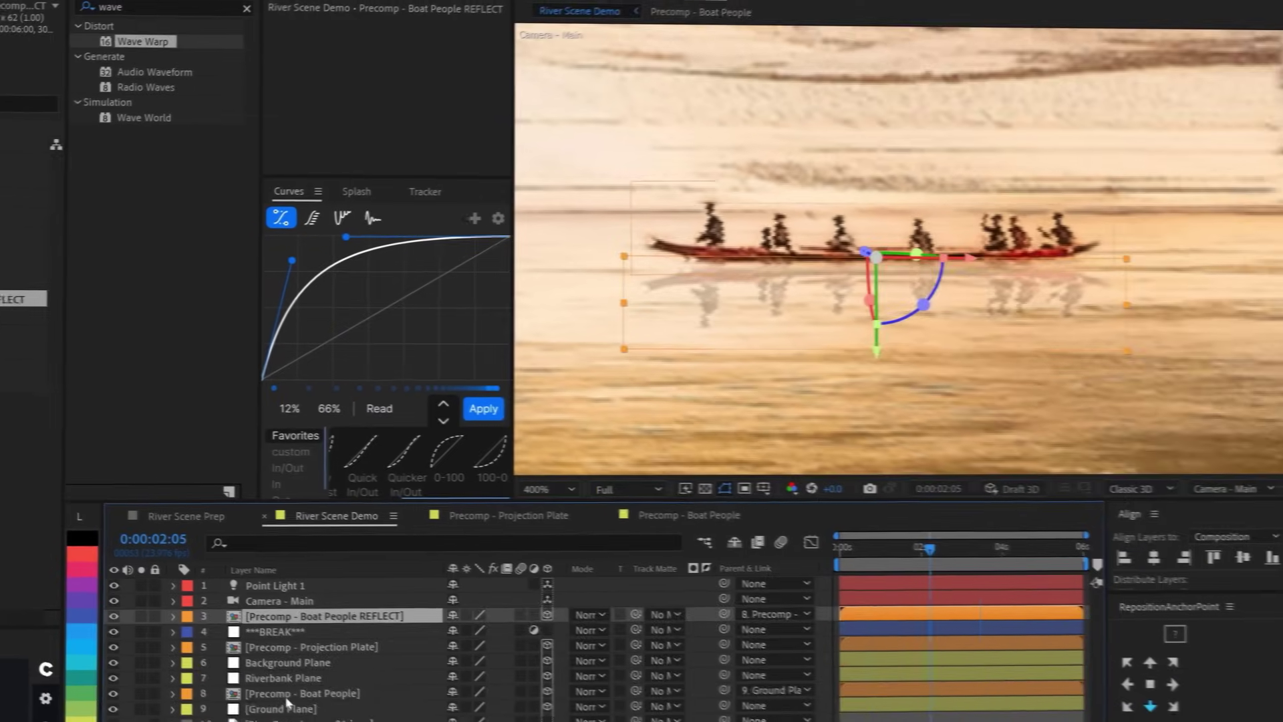
- Open Precomp - Boat People, select its image layer to drop Wave Warp, and return to River Scene Demo
double_click(401, 718)
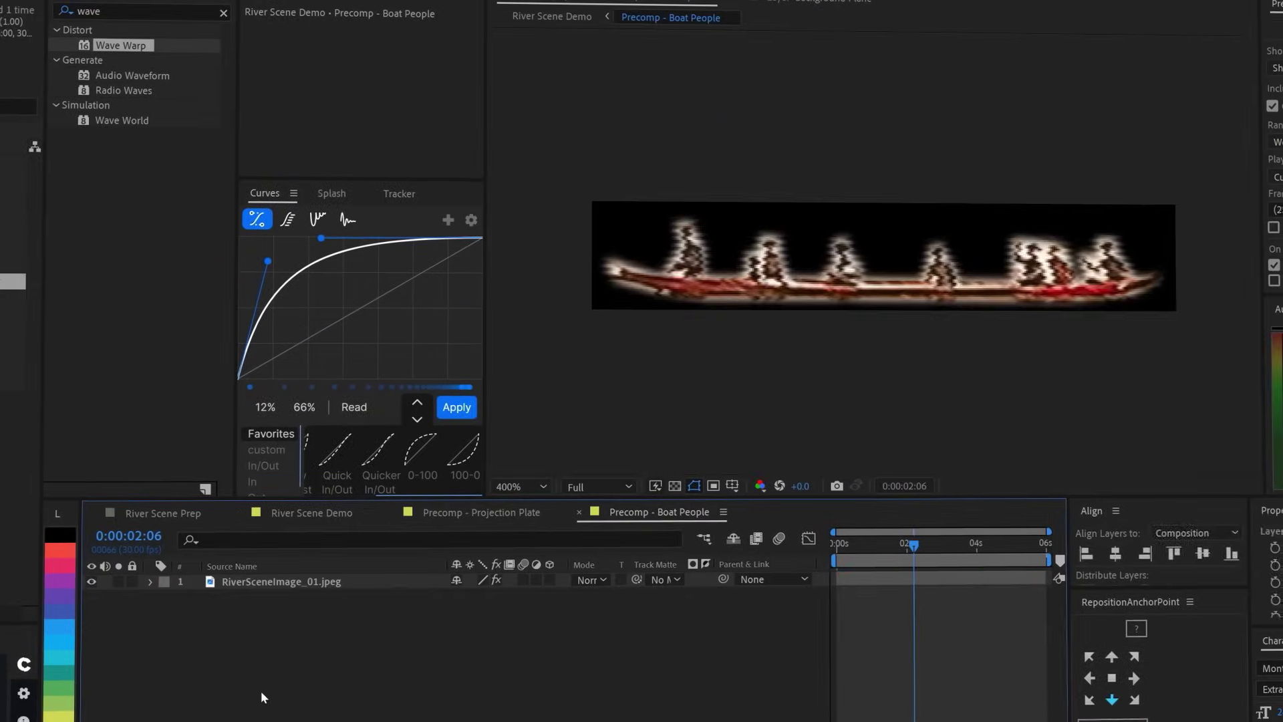
left_click(277, 581)
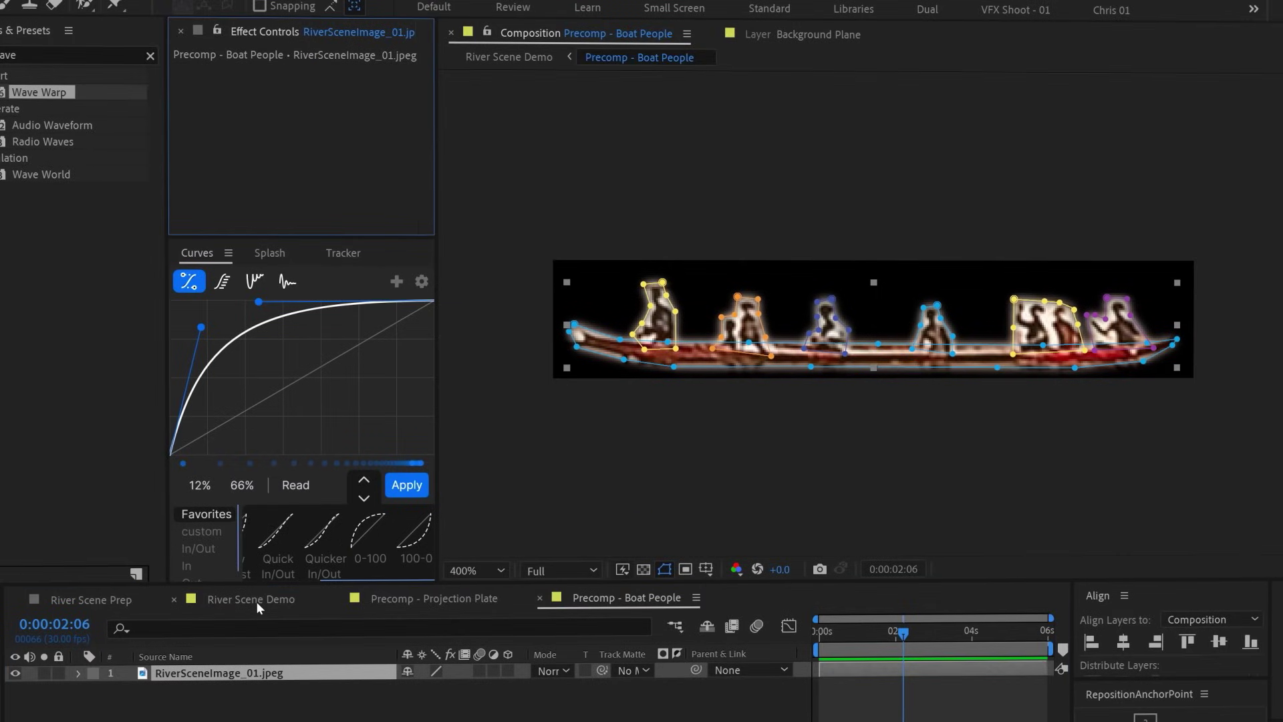
left_click(257, 600)
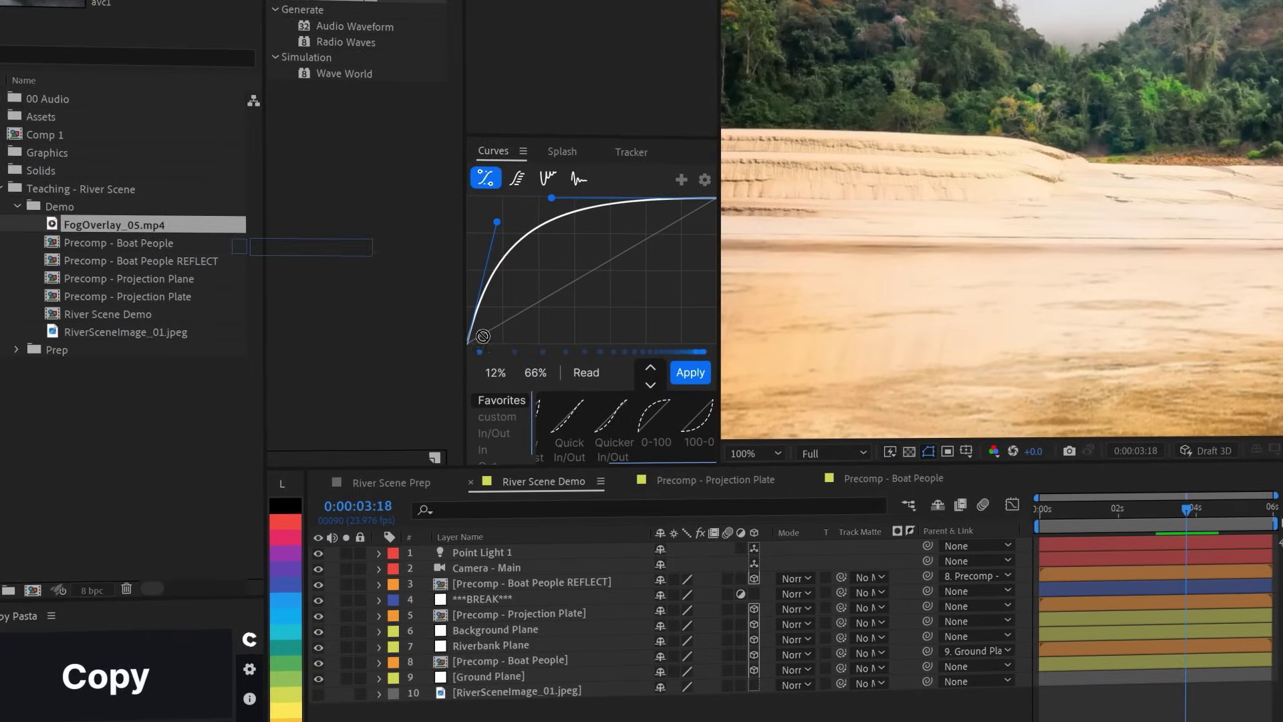
- Add FogOverlay_05.mp4 as a 3D layer, move it toward the camera, and scale it to ~141%
left_click_drag(574, 568, 557, 571)
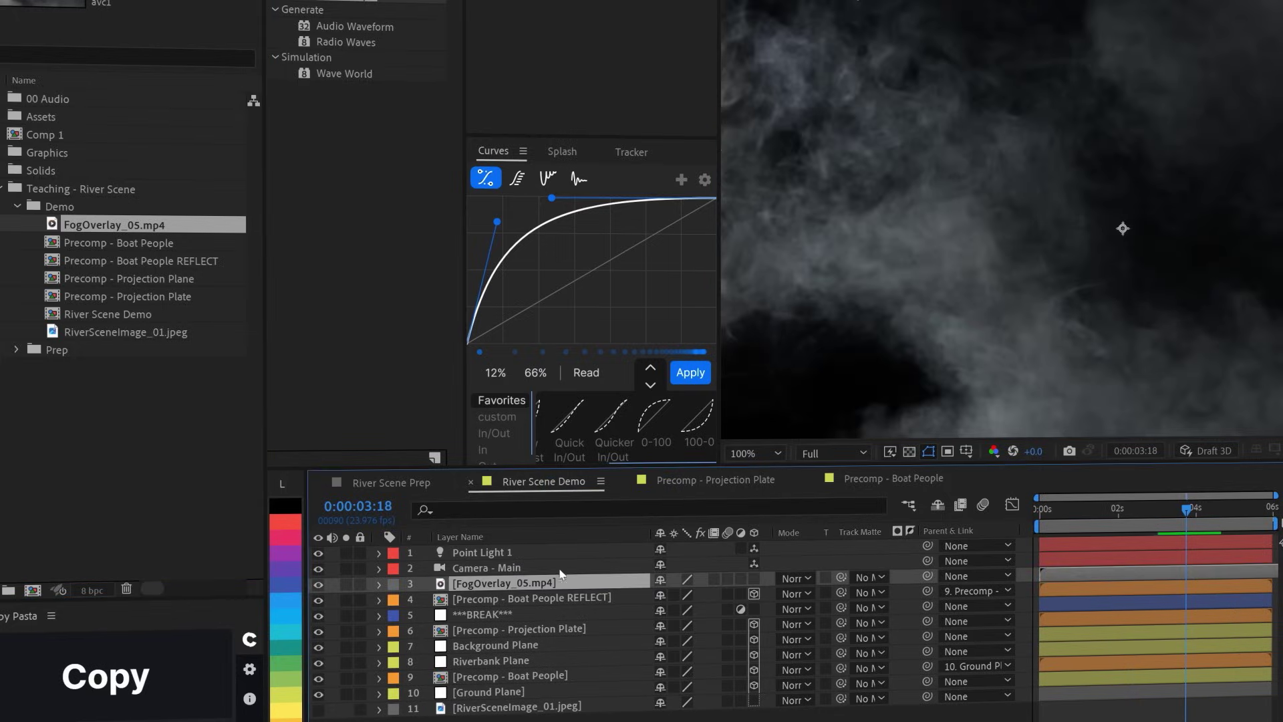
left_click(753, 579)
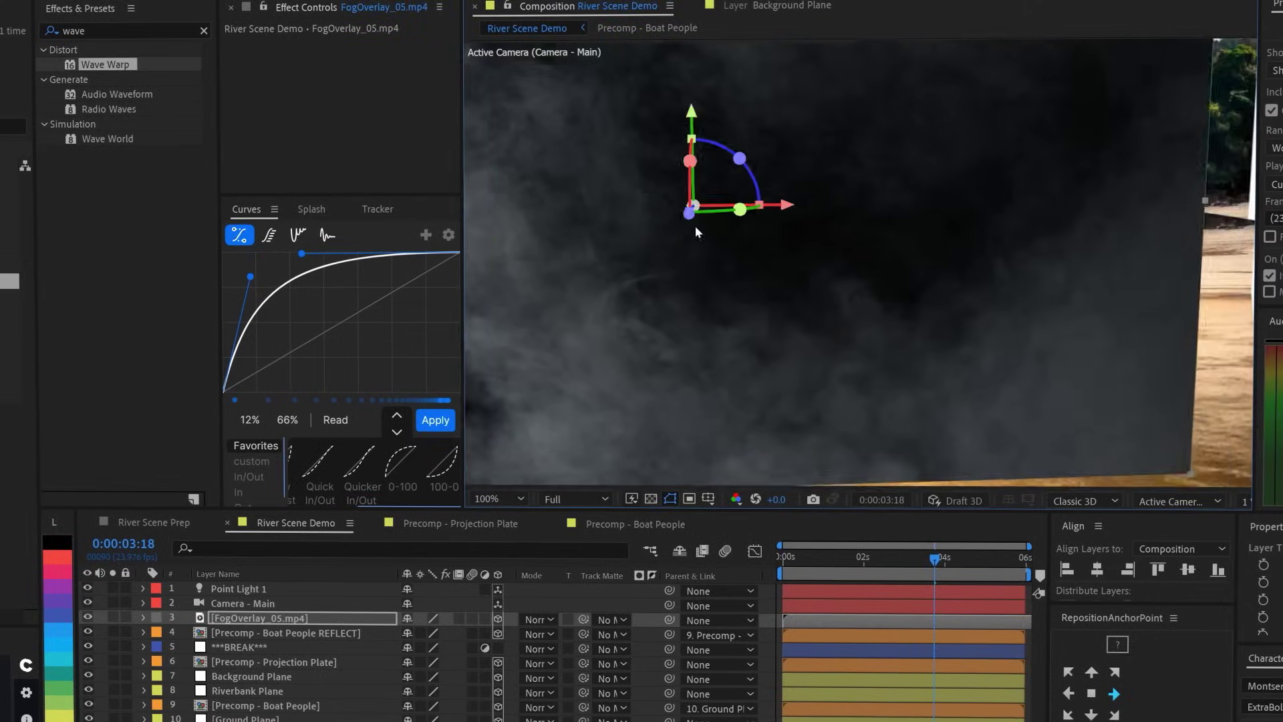
left_click_drag(695, 231, 976, 235)
key("s")
left_click_drag(426, 632, 457, 633)
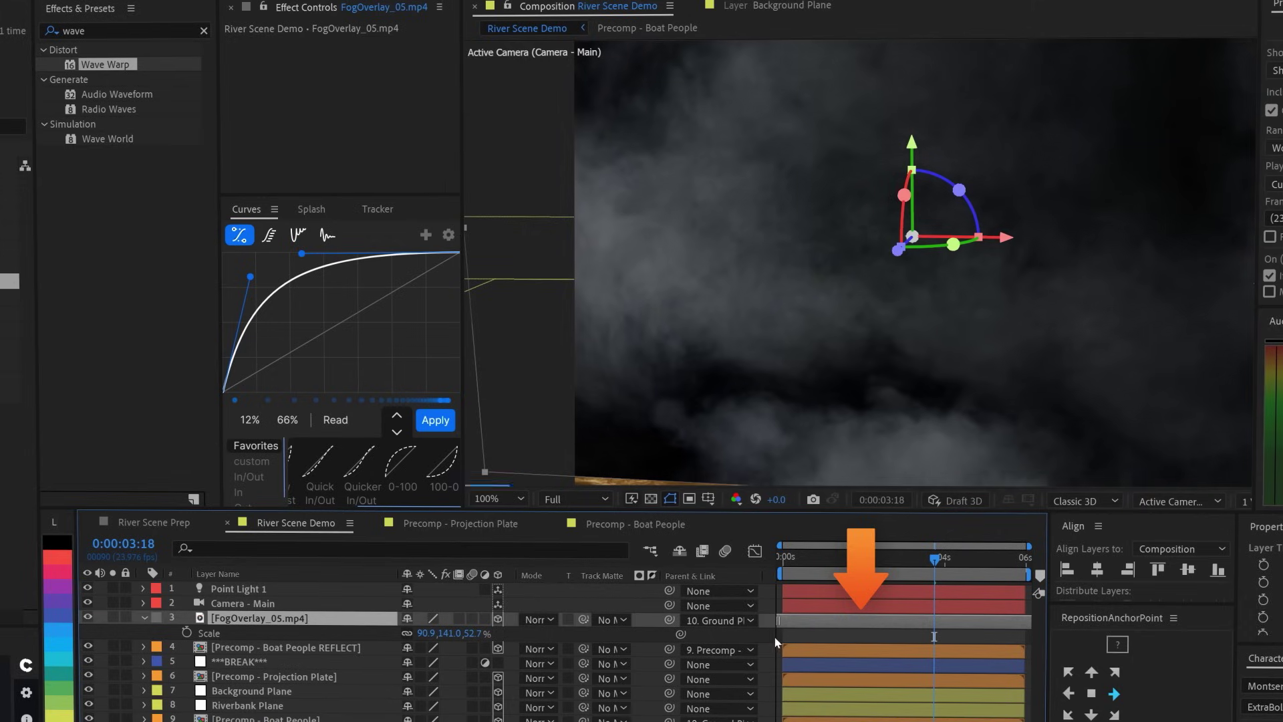
key("Home")
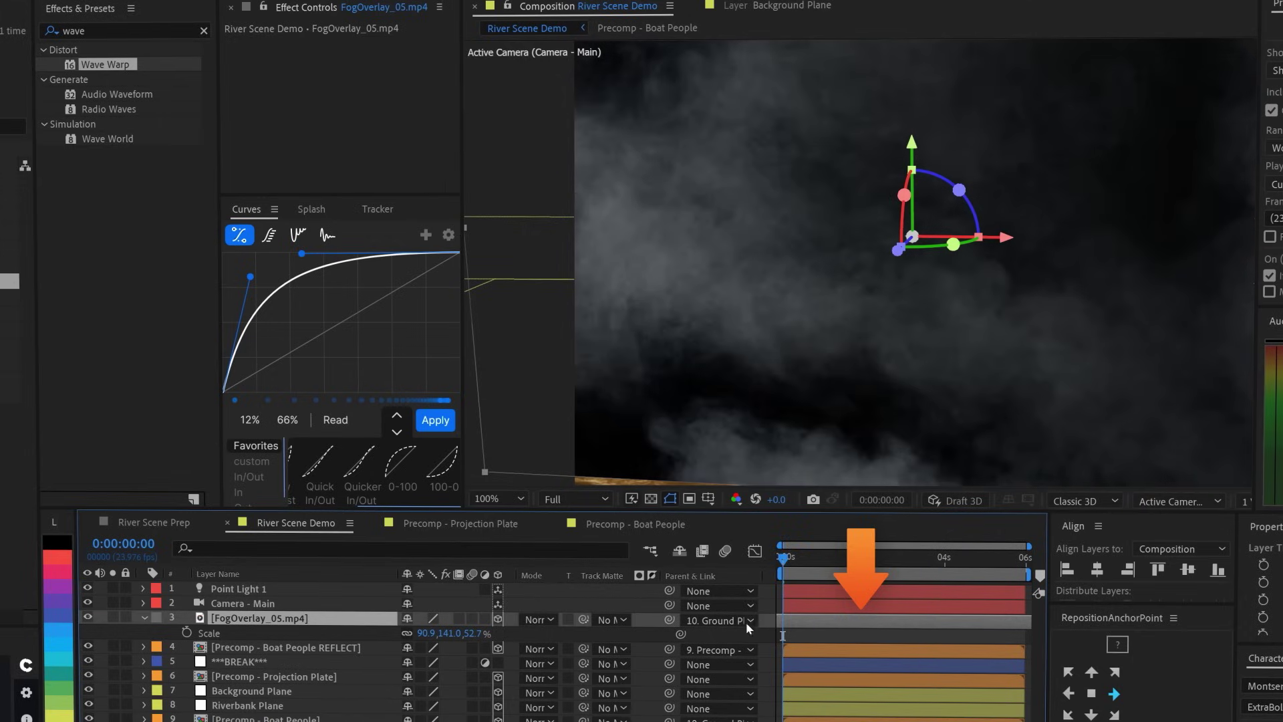
left_click(542, 619)
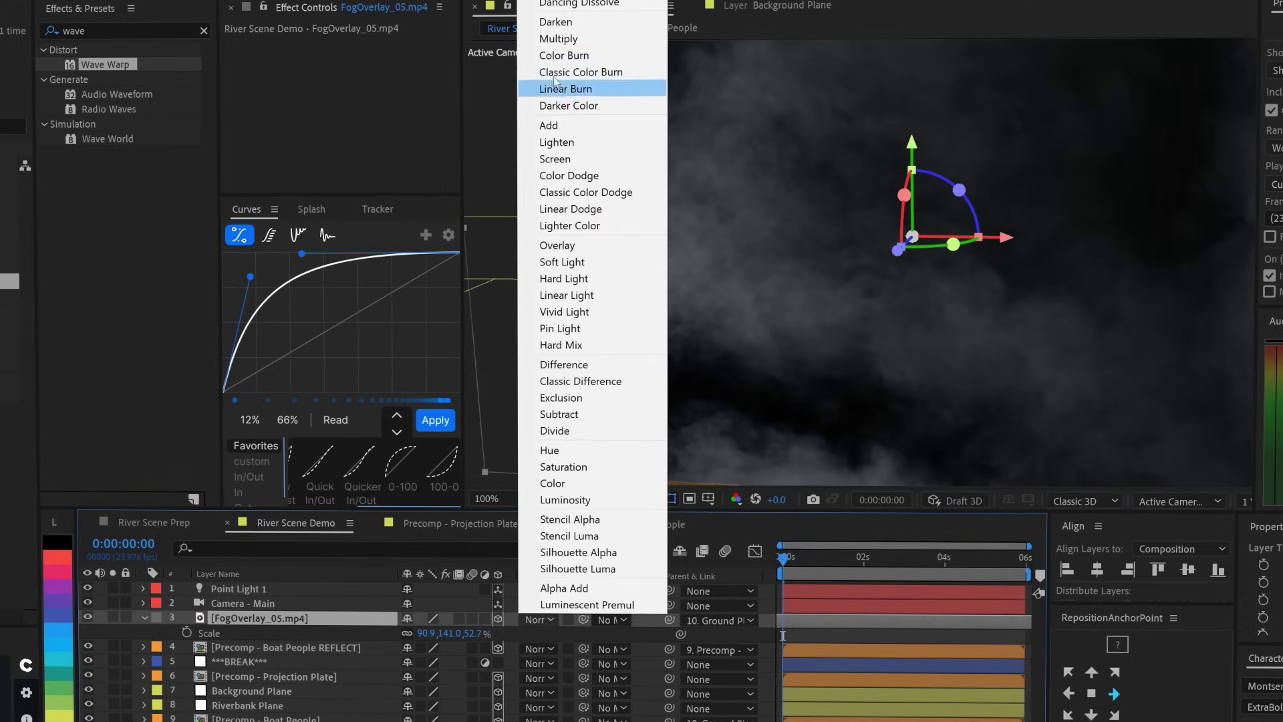
- Set the fog layer's blend mode to Screen and orbit the view over the river
left_click(555, 158)
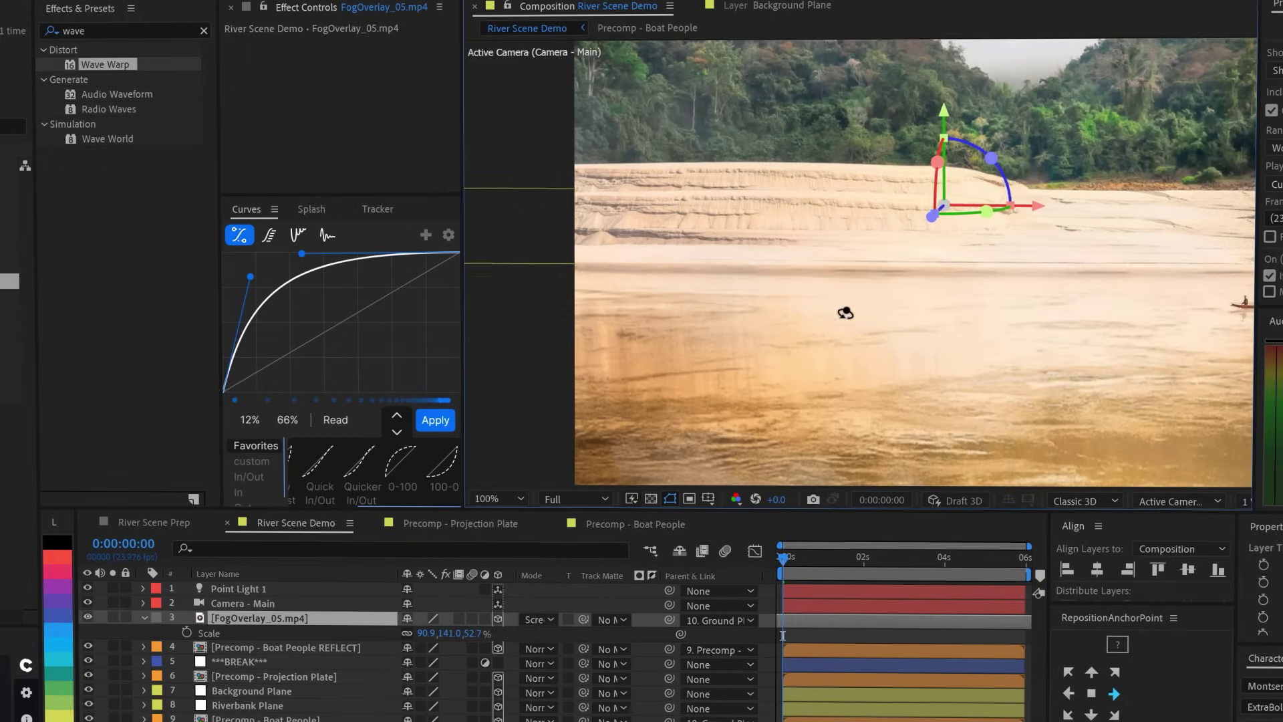
key("c")
left_click_drag(974, 324, 982, 272)
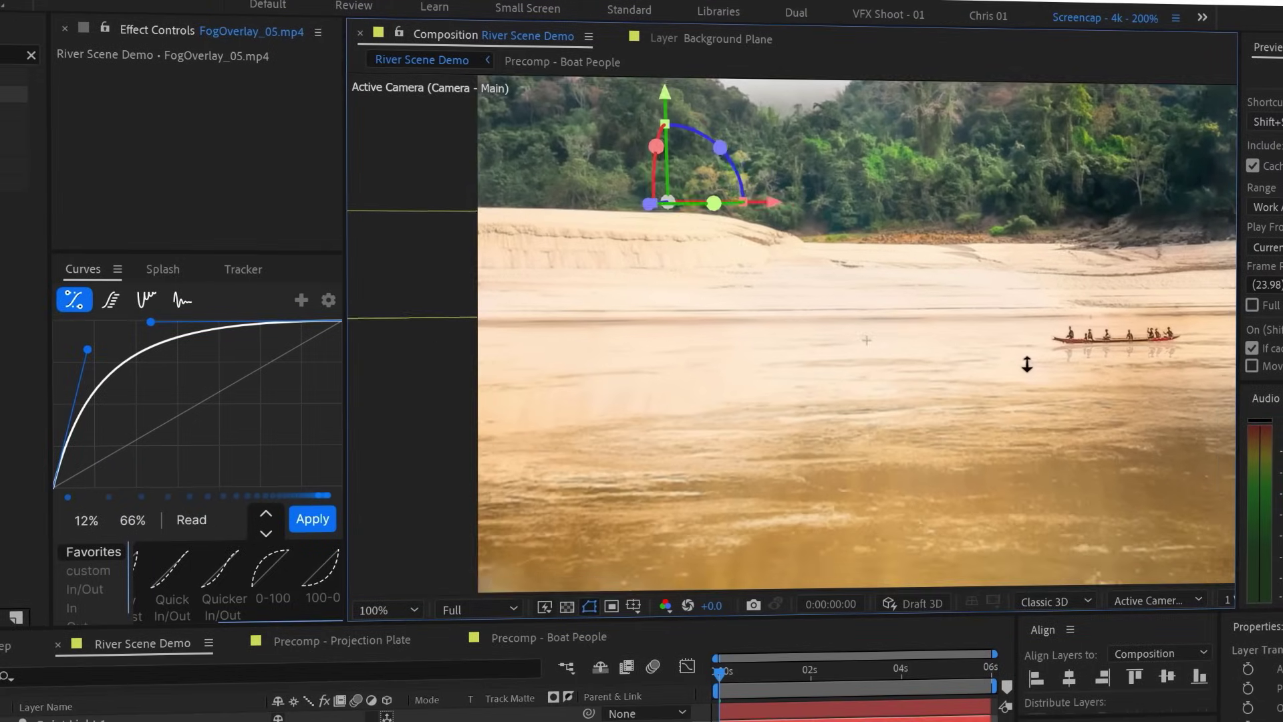
- Add Brightness & Contrast to the fog with brightness 33 and contrast 40
left_click_drag(1027, 364, 759, 390)
left_click(247, 94)
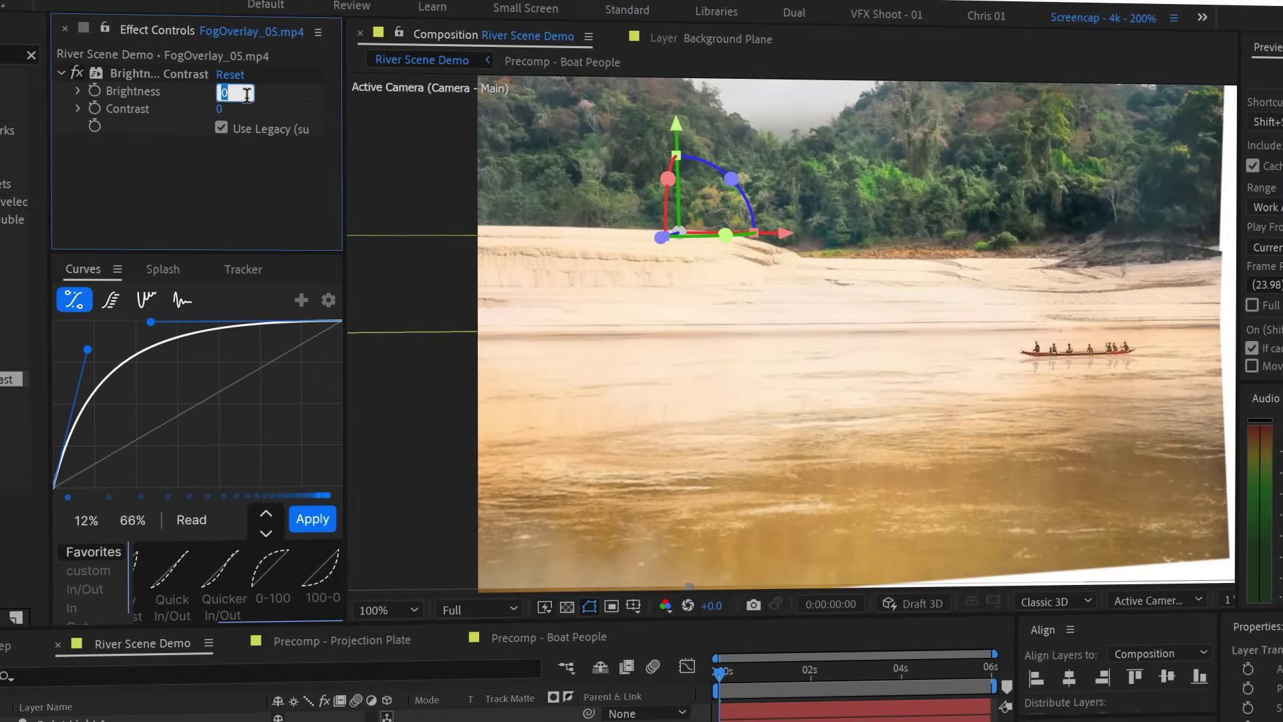
type("33")
key("Tab")
type("40")
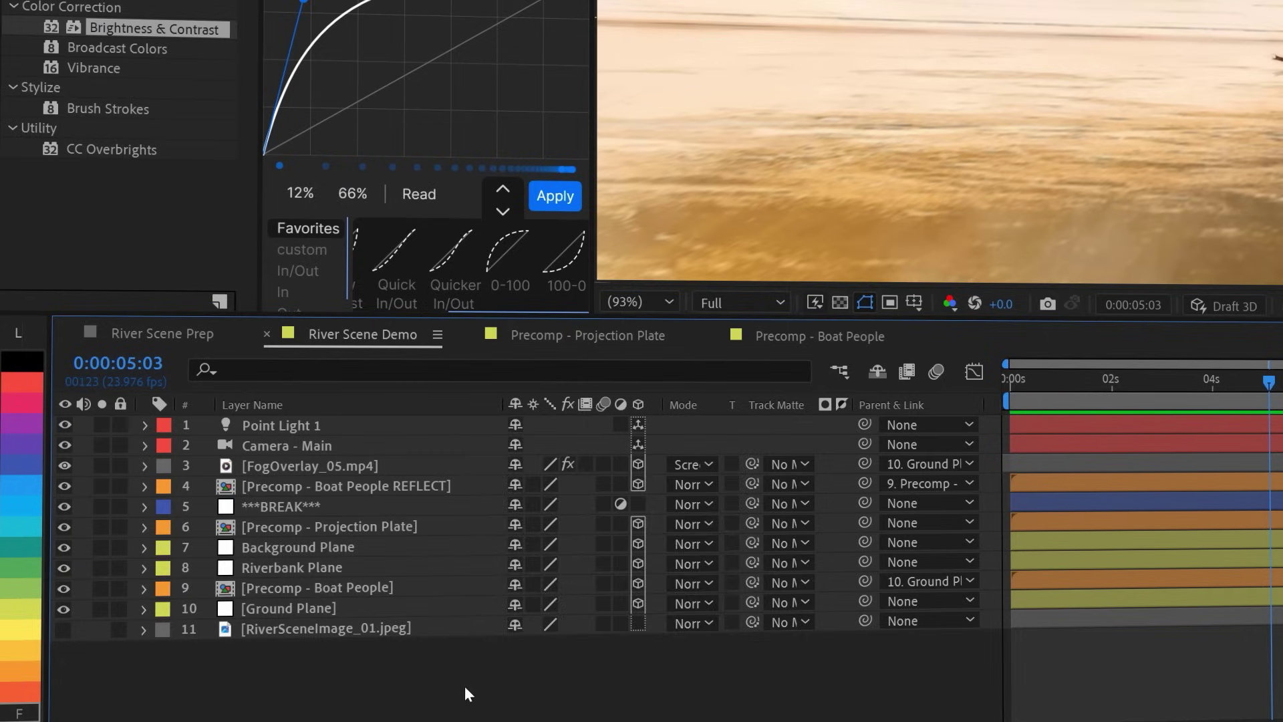
right_click(486, 676)
- Add a new null object layer named FOCUS
mouse_move(570, 446)
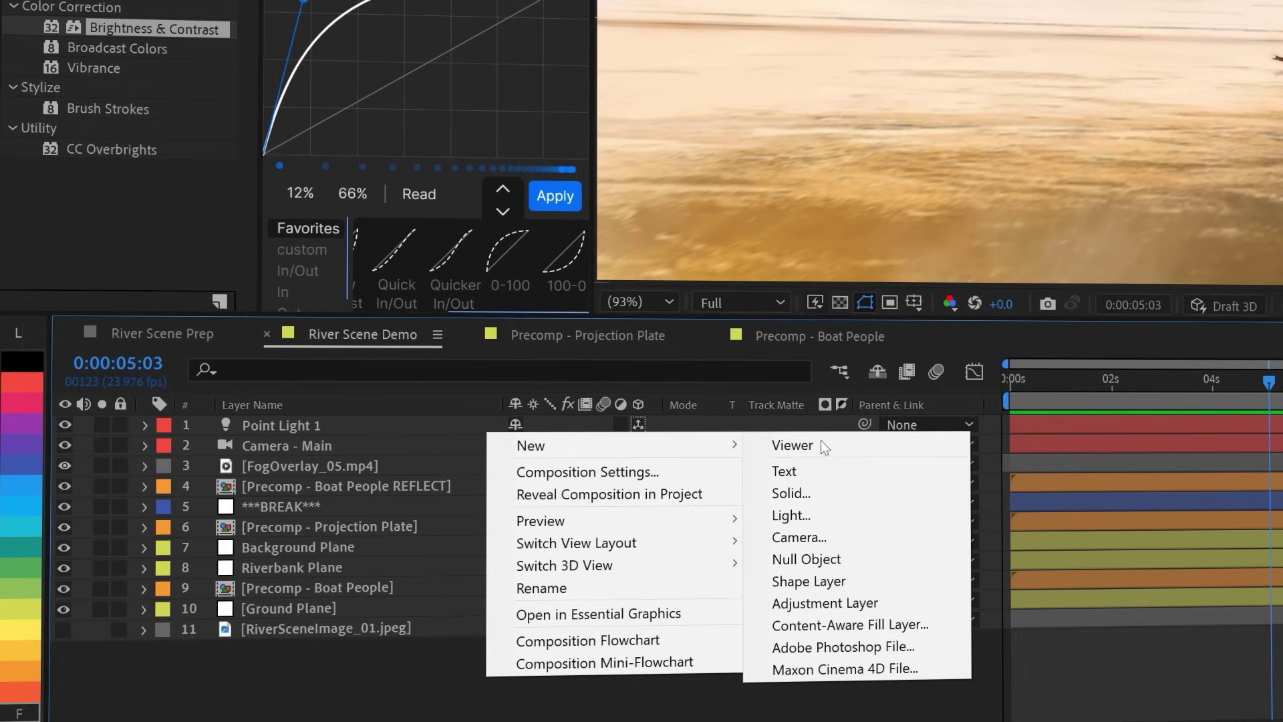
left_click(833, 559)
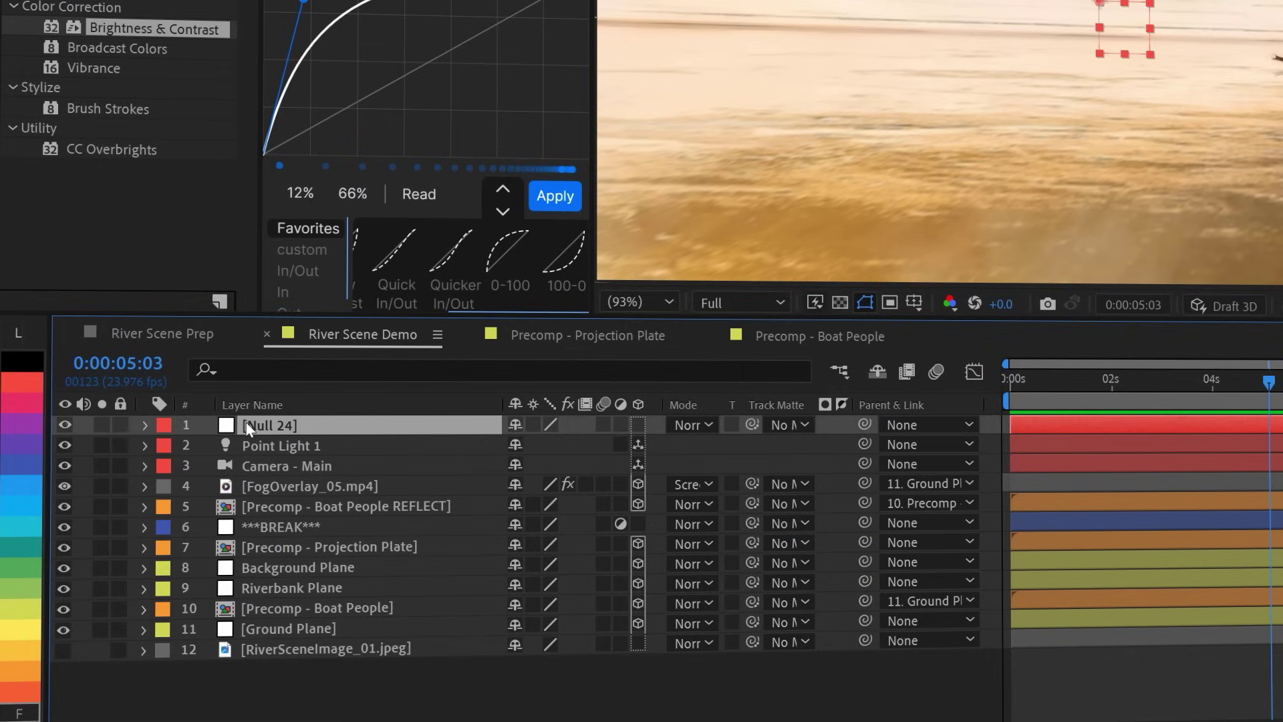
key("Return")
type("FOCUS")
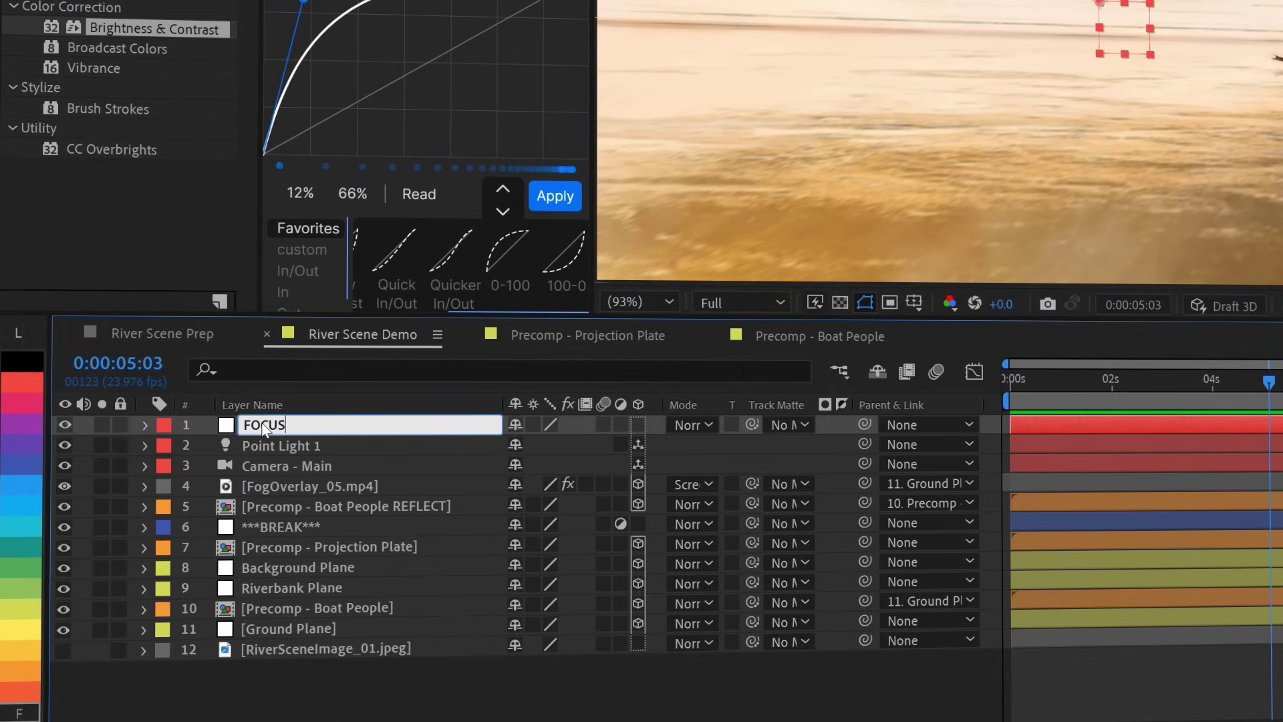
key("Return")
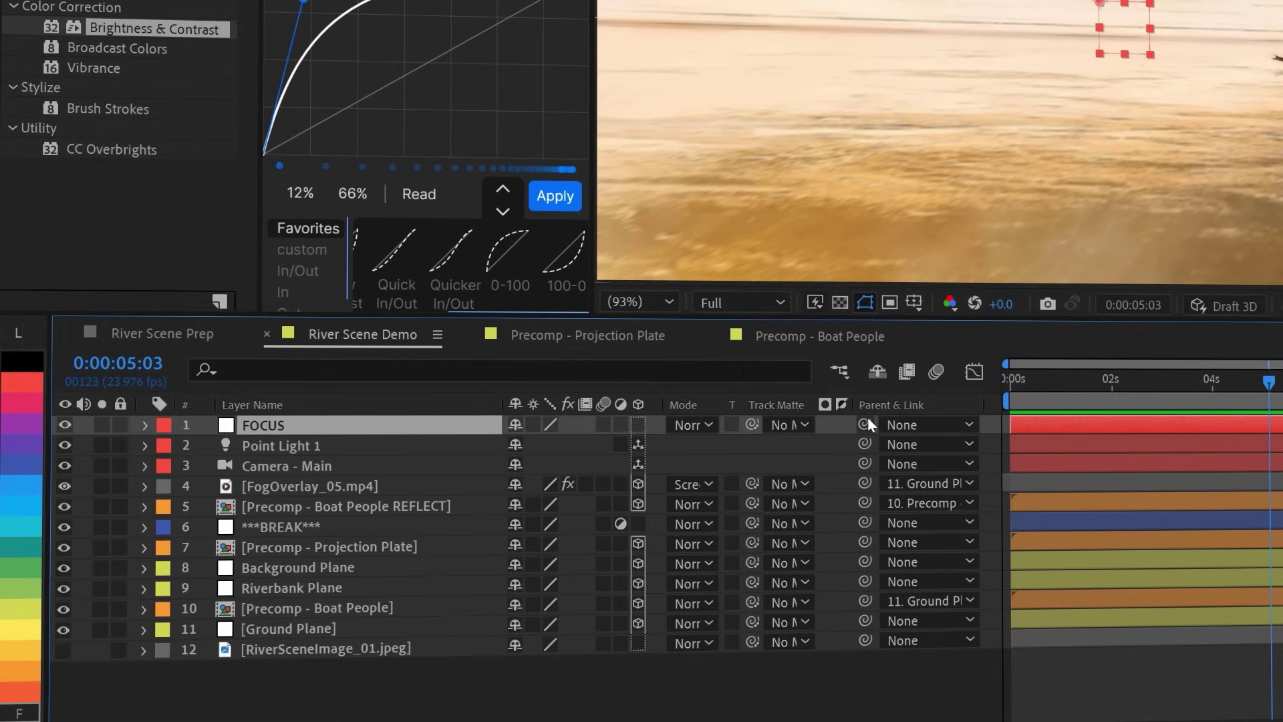
- Parent FOCUS to the boat precomp, zero its position, and make it 3D
left_click_drag(865, 424, 306, 612)
key("p")
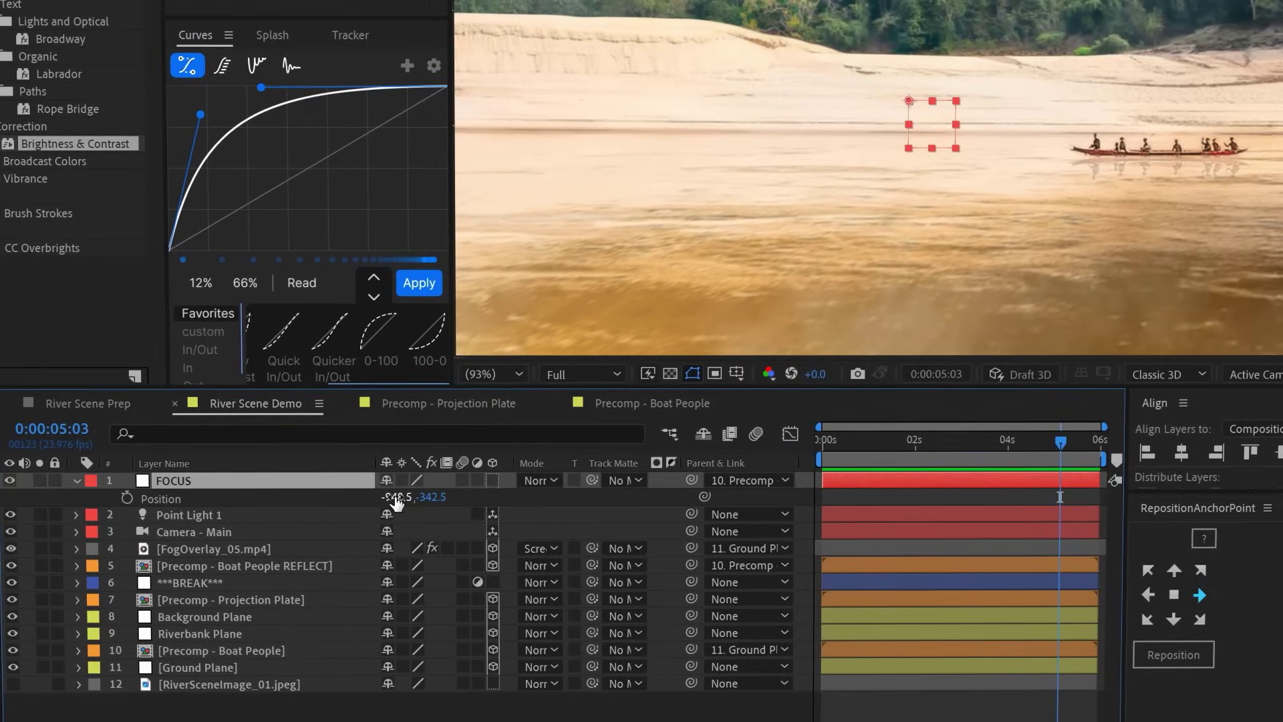
left_click(394, 496)
type("0")
key("Return")
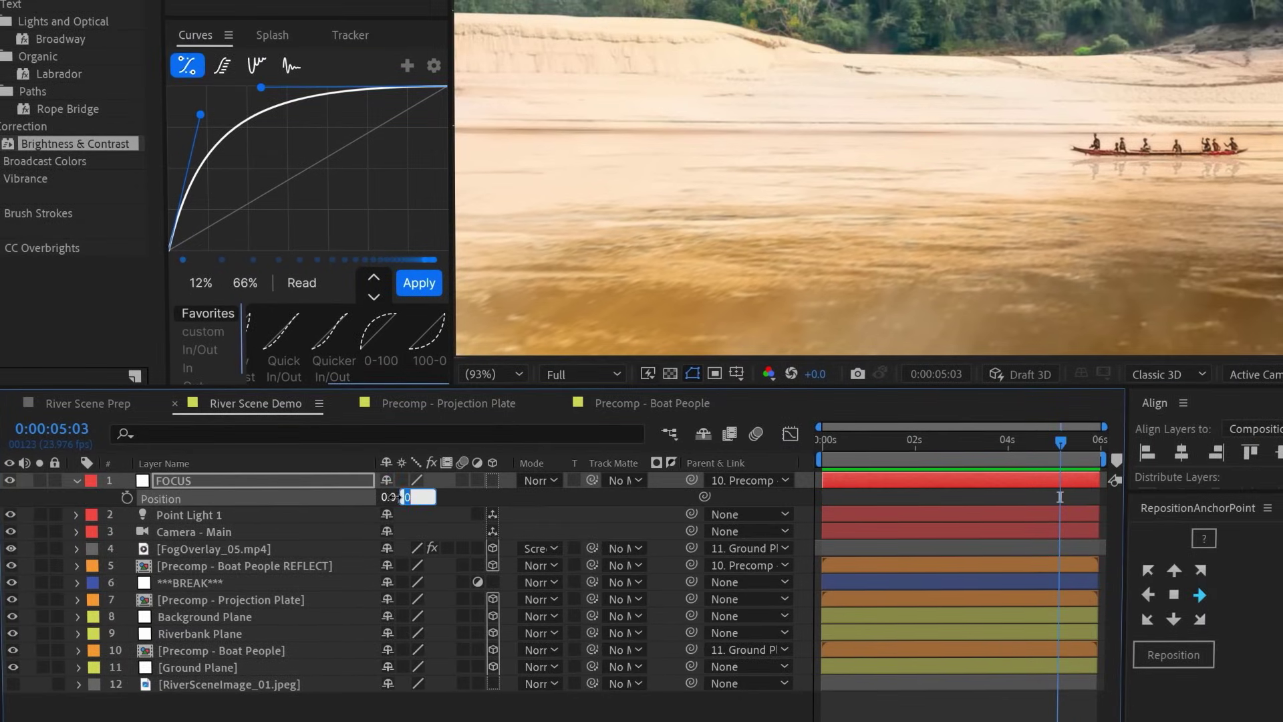
left_click(495, 475)
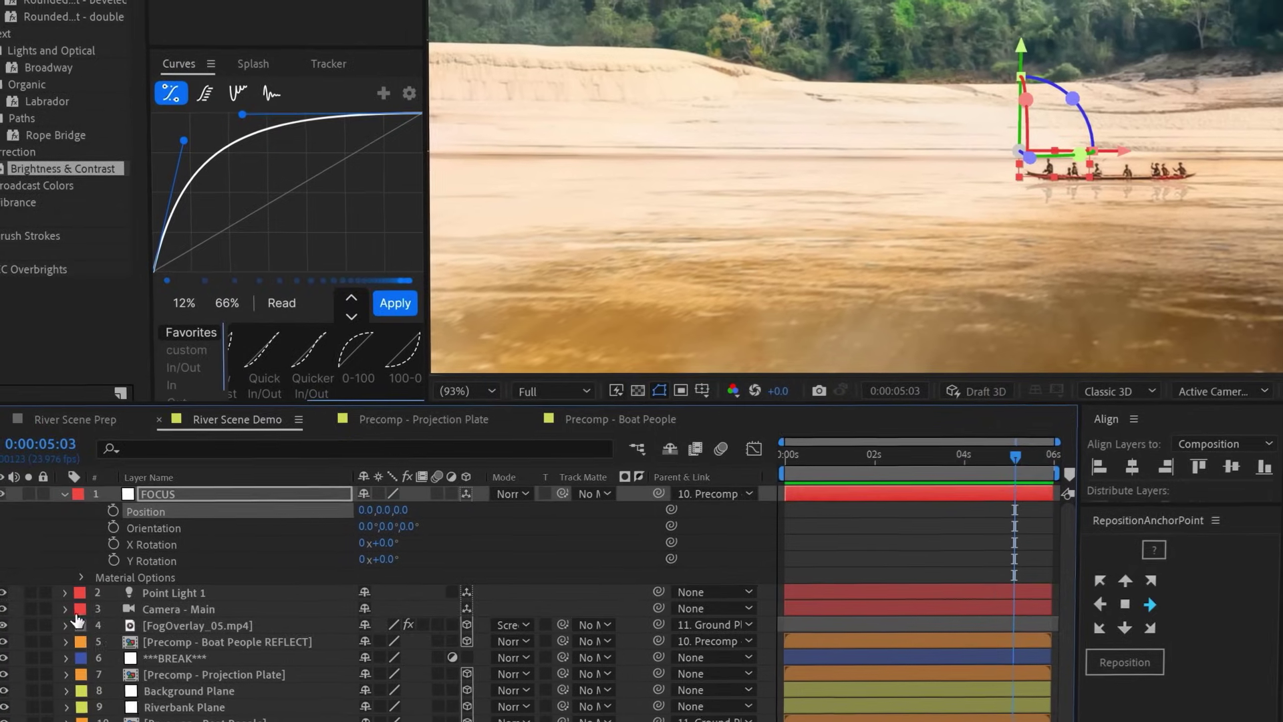
- Set the main camera's aperture to 130 pixels and blur level to 150%
left_click(76, 600)
left_click(79, 593)
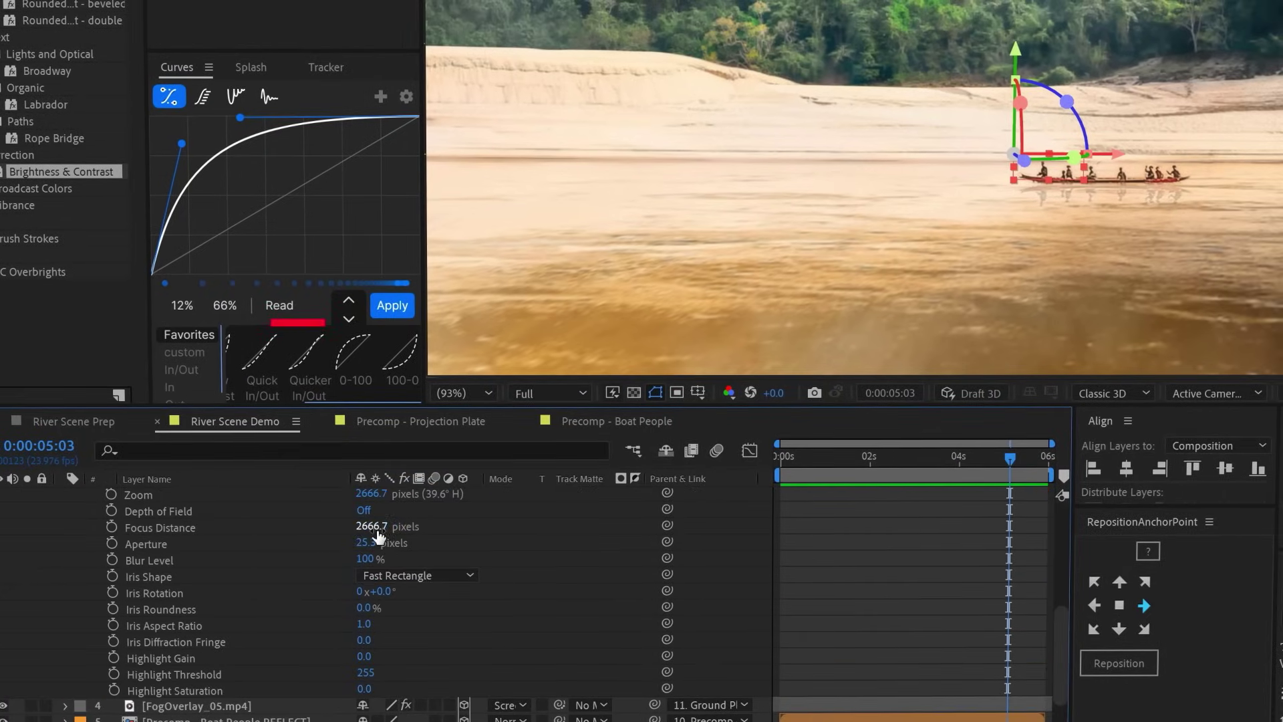
scroll(503, 538, "up", 1)
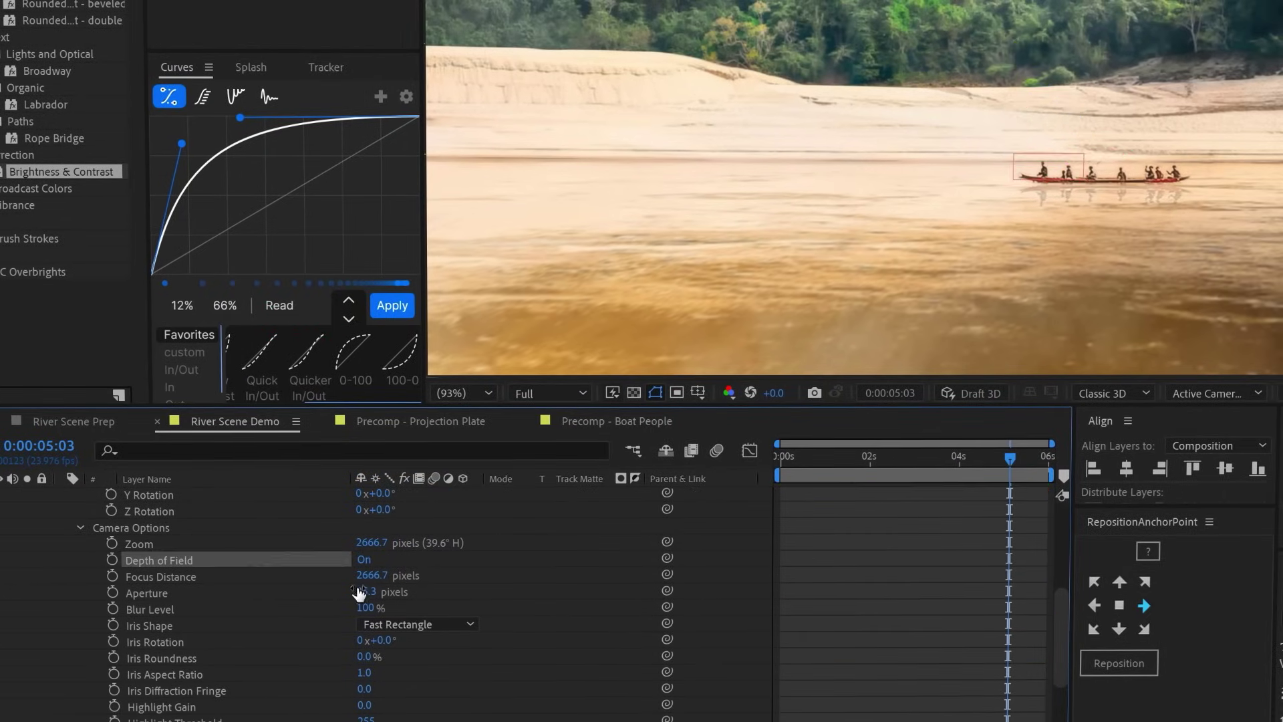
type("0")
key("Return")
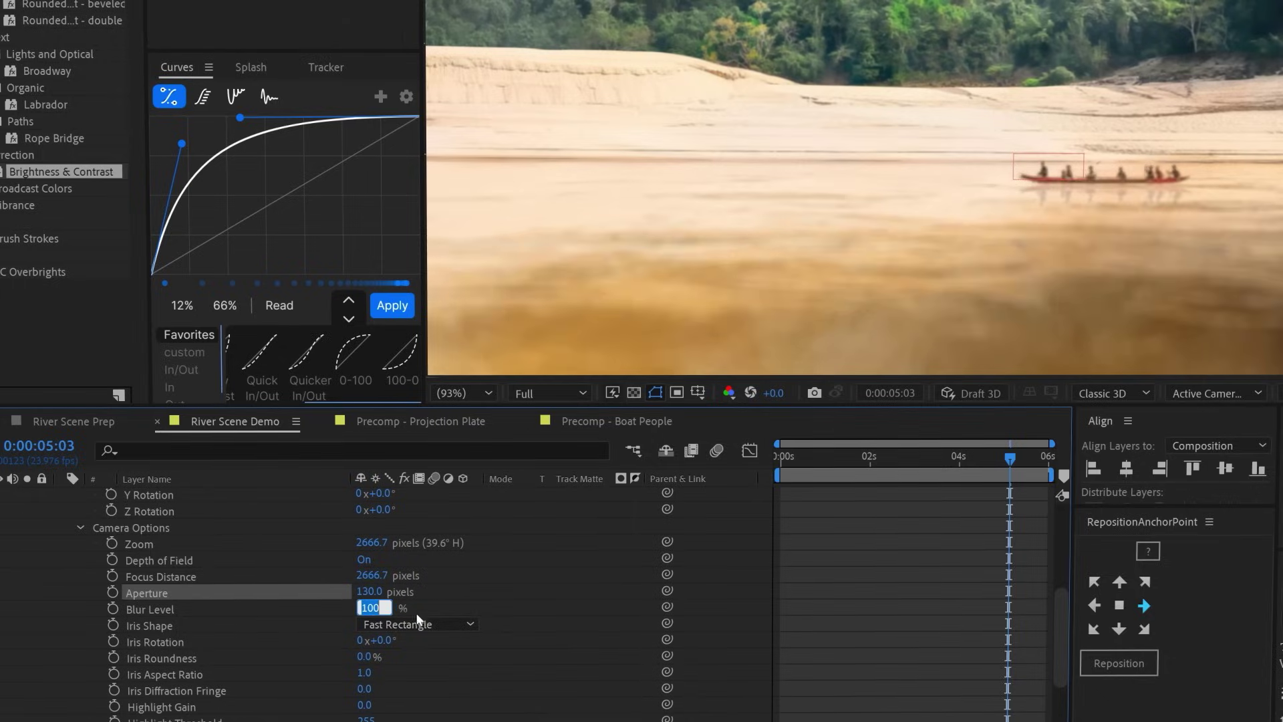
type("150")
key("Return")
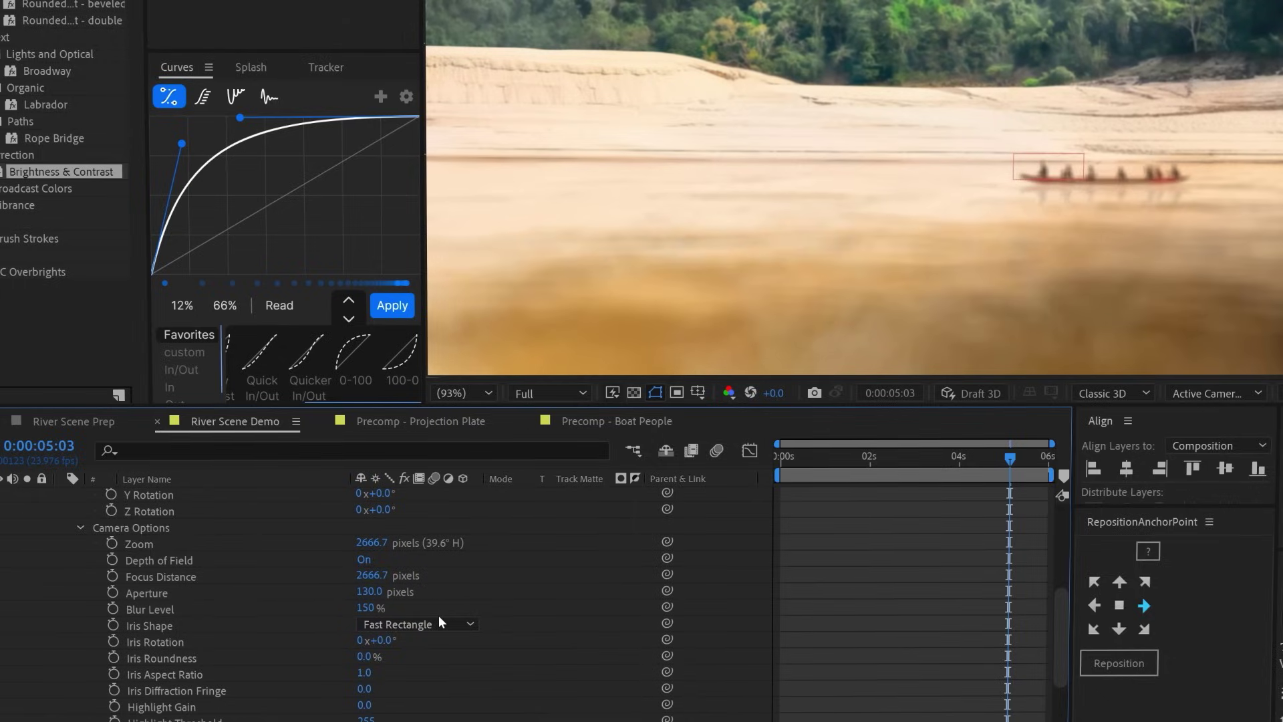
- Set the camera's iris shape to Triangle with 100% iris roundness
left_click(439, 621)
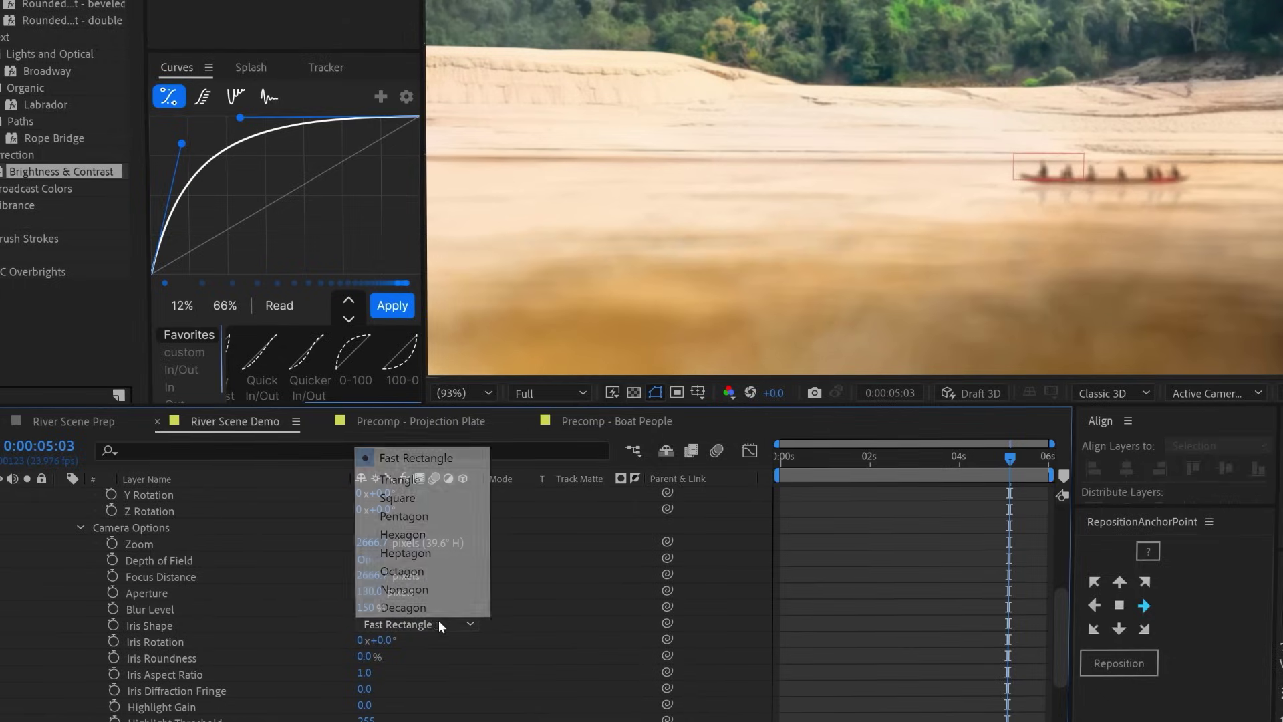
left_click(428, 480)
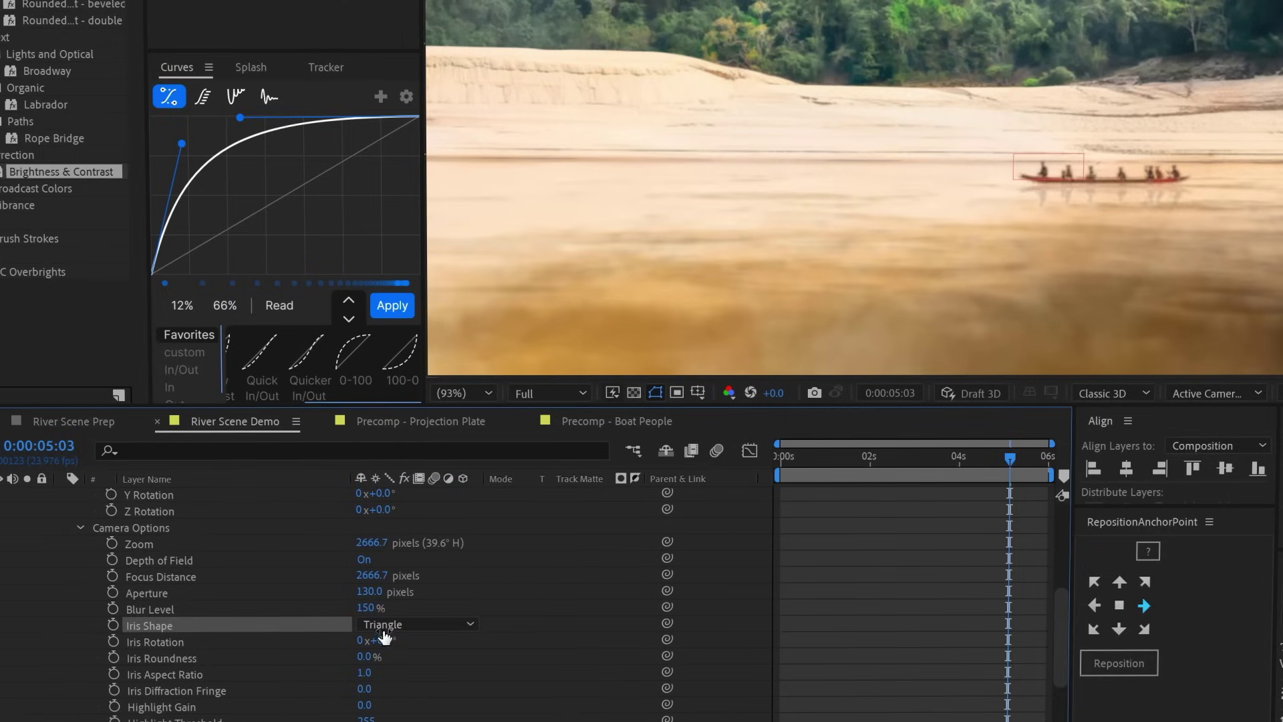
left_click_drag(365, 662, 497, 659)
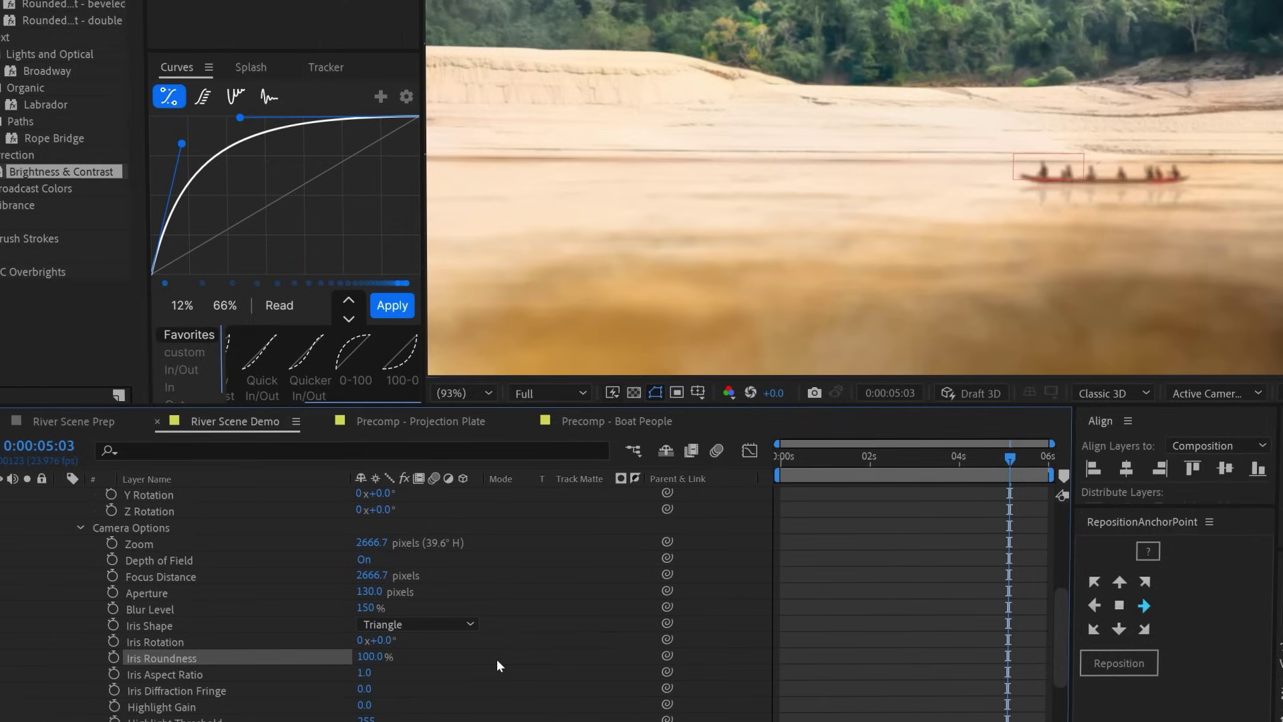
scroll(174, 582, "up", 3)
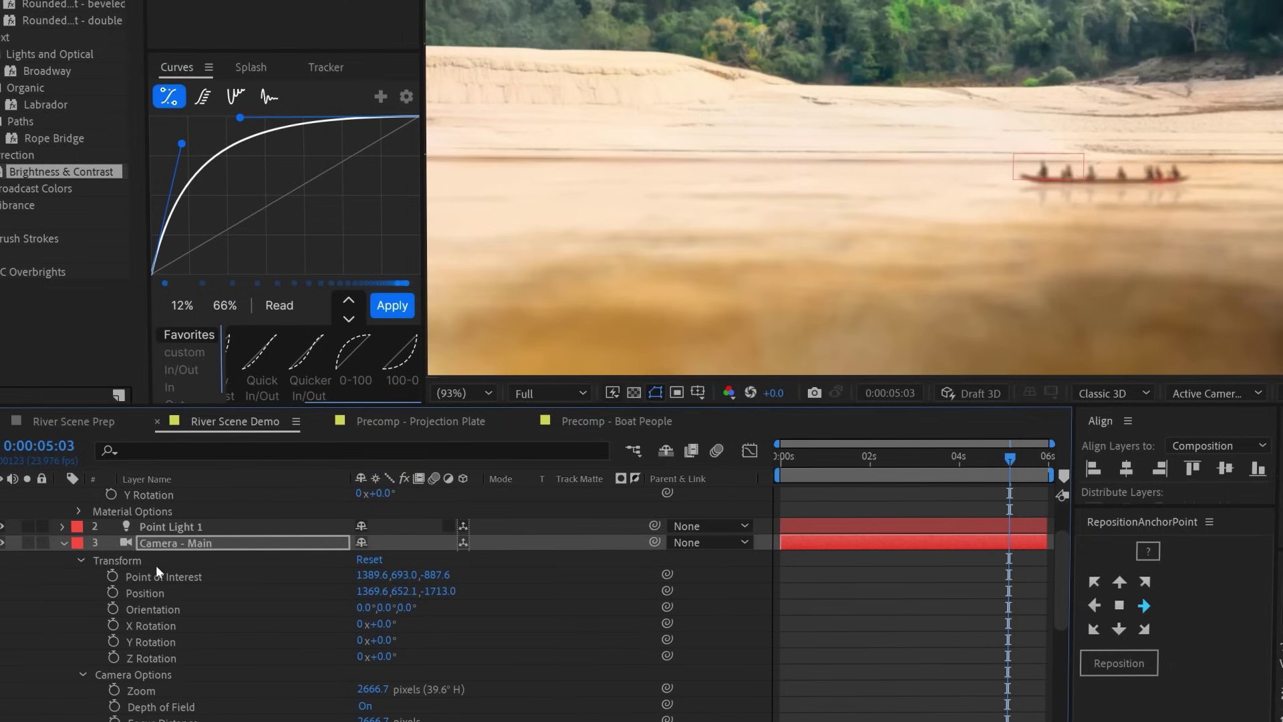
key("ctrl+a")
left_click(64, 543)
- Link Camera - Main's focus distance to the FOCUS layer
left_click(210, 711)
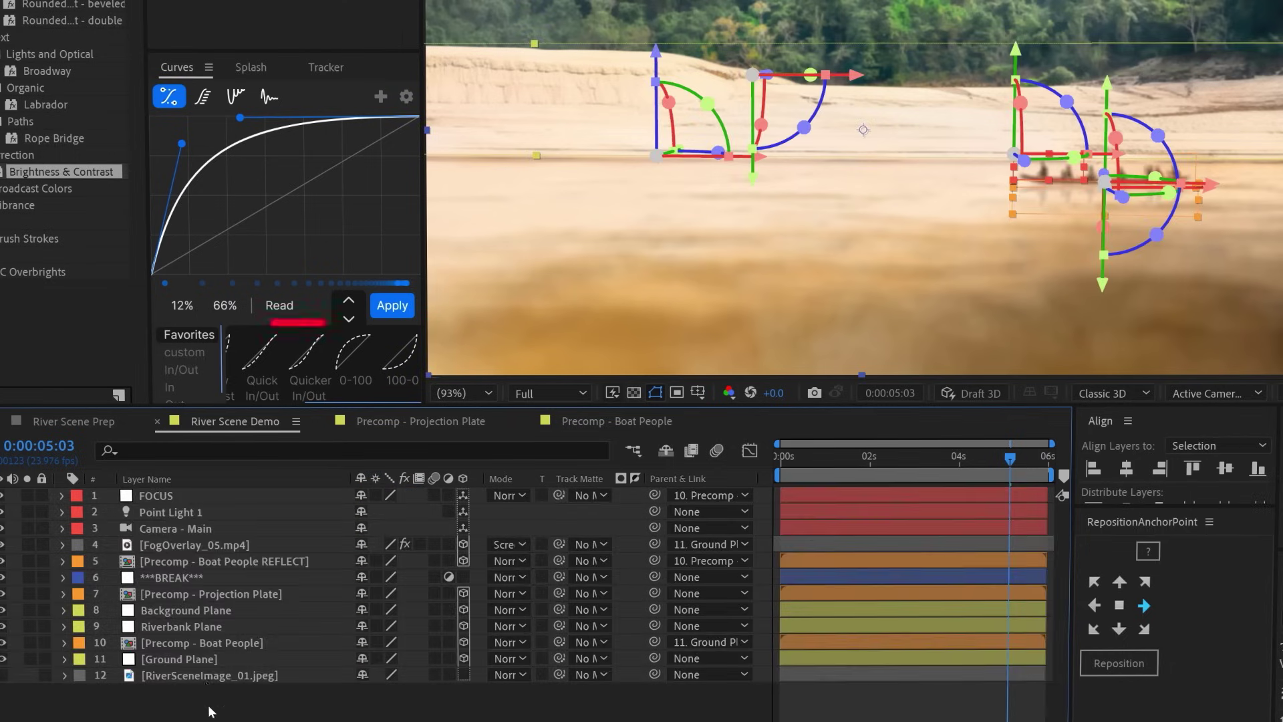
left_click(172, 528)
left_click(160, 495, "ctrl")
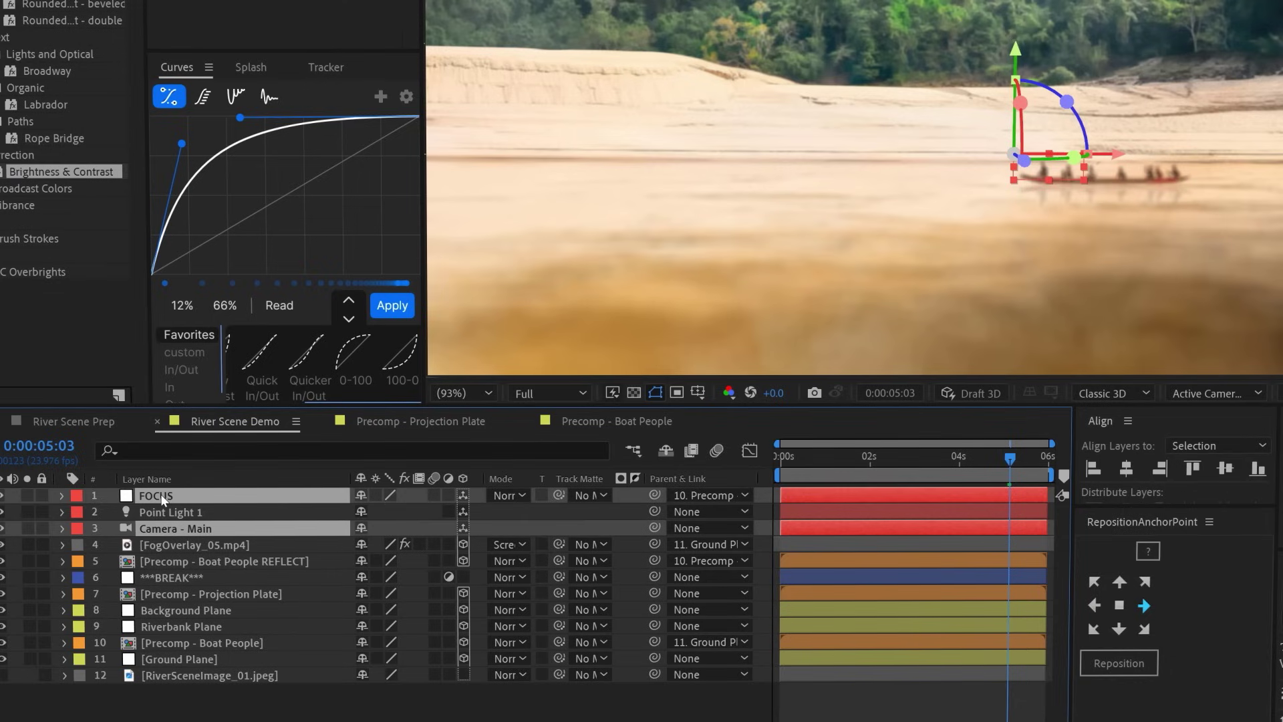
right_click(160, 495)
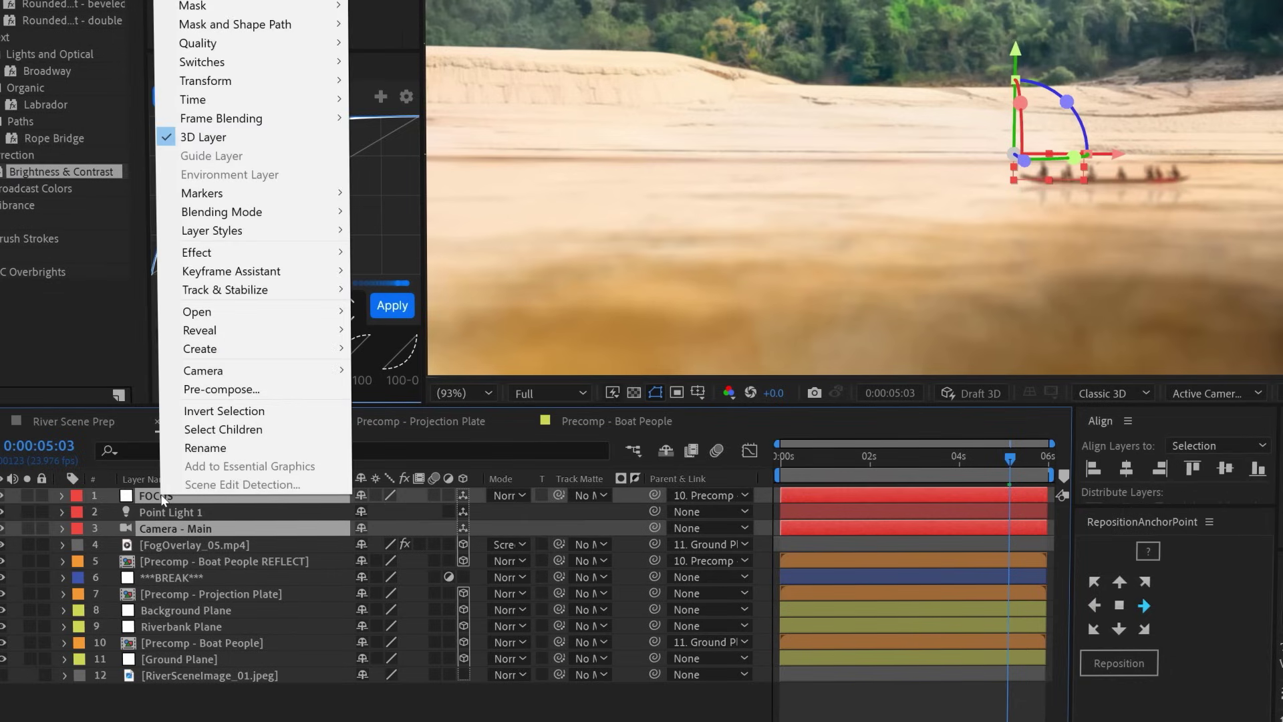
mouse_move(264, 369)
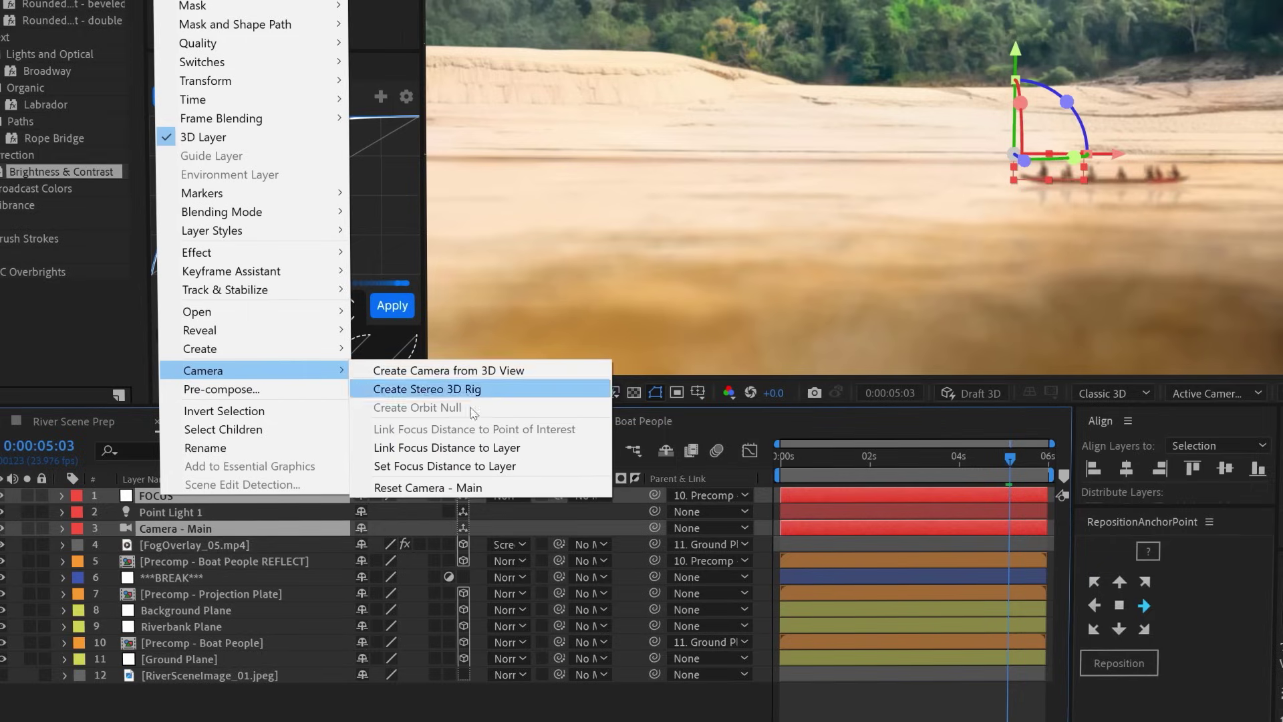
left_click(485, 452)
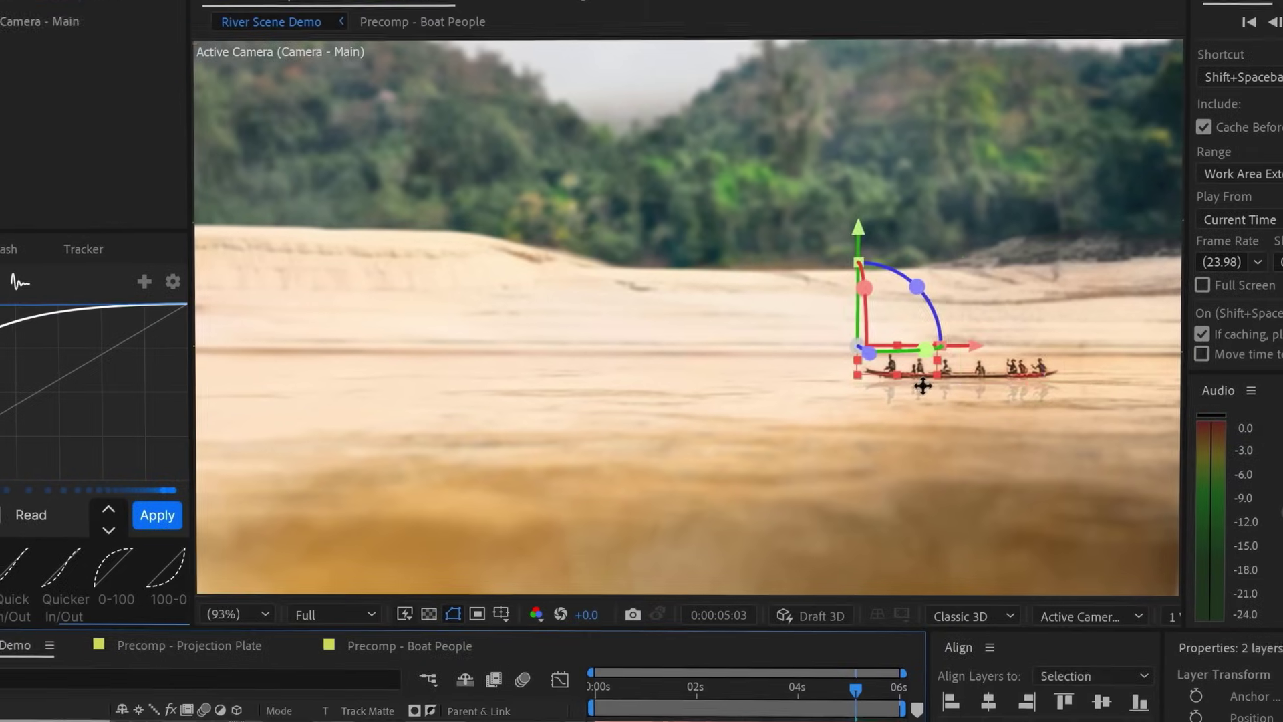
- Move the boat closer to the camera using its X and Z gizmo arrows
left_click_drag(1069, 190, 1209, 198)
left_click_drag(1079, 391, 767, 431)
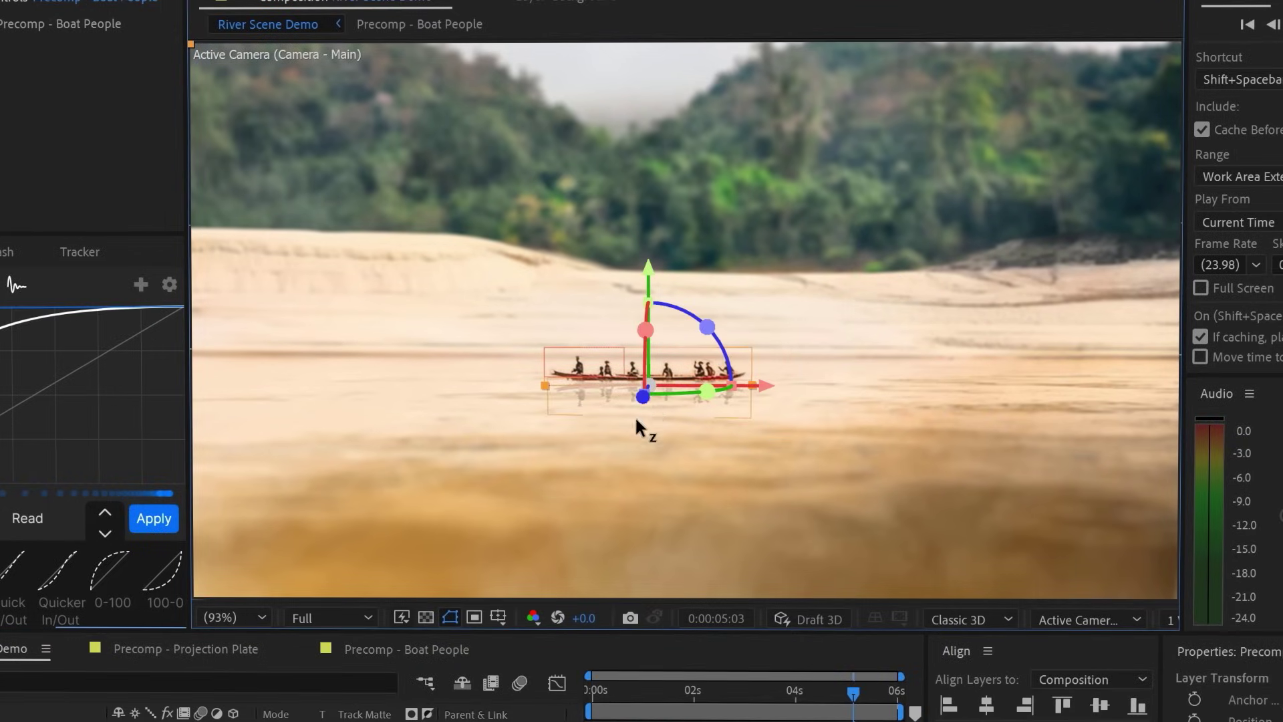
left_click_drag(636, 428, 640, 402)
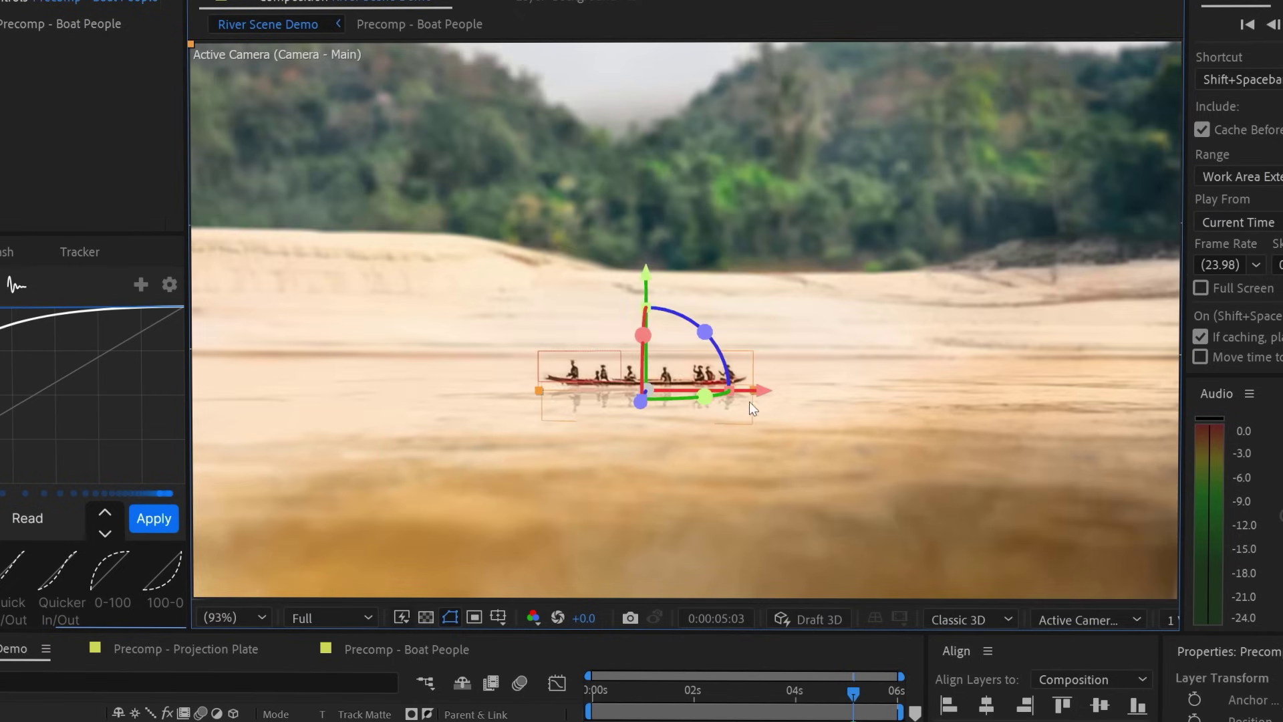
left_click_drag(748, 402, 1163, 401)
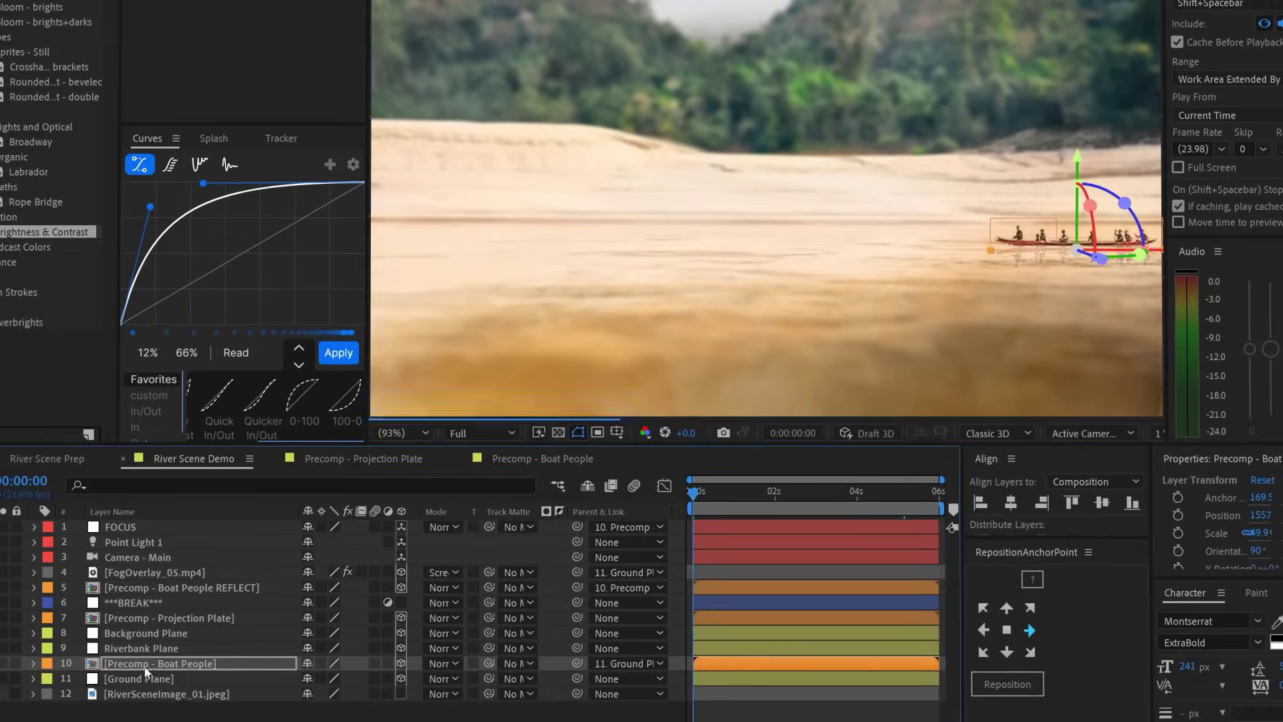
- Keyframe the boat's position so it drifts left from 0s to the end of the shot
key("p")
left_click(78, 678)
left_click(937, 491)
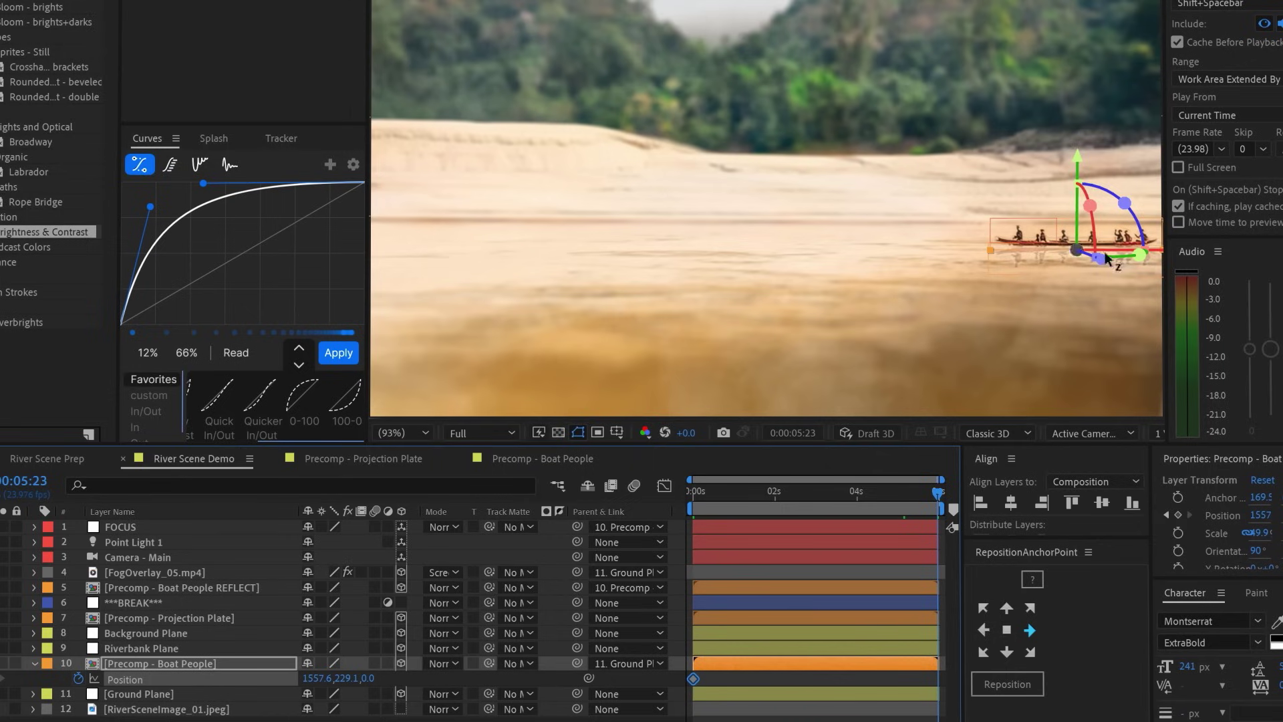
left_click_drag(1161, 256, 896, 256)
key("space")
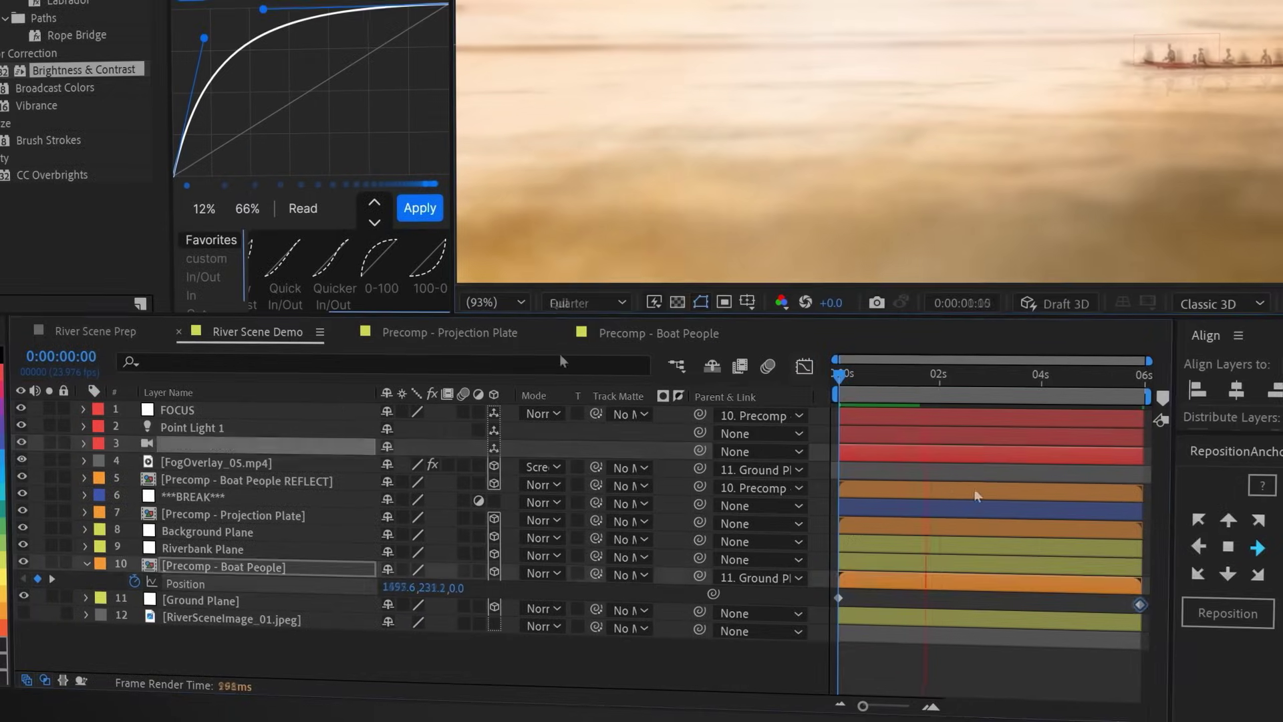
- Keyframe the camera's position and point of interest, orbiting and panning at the last frame
left_click(190, 556)
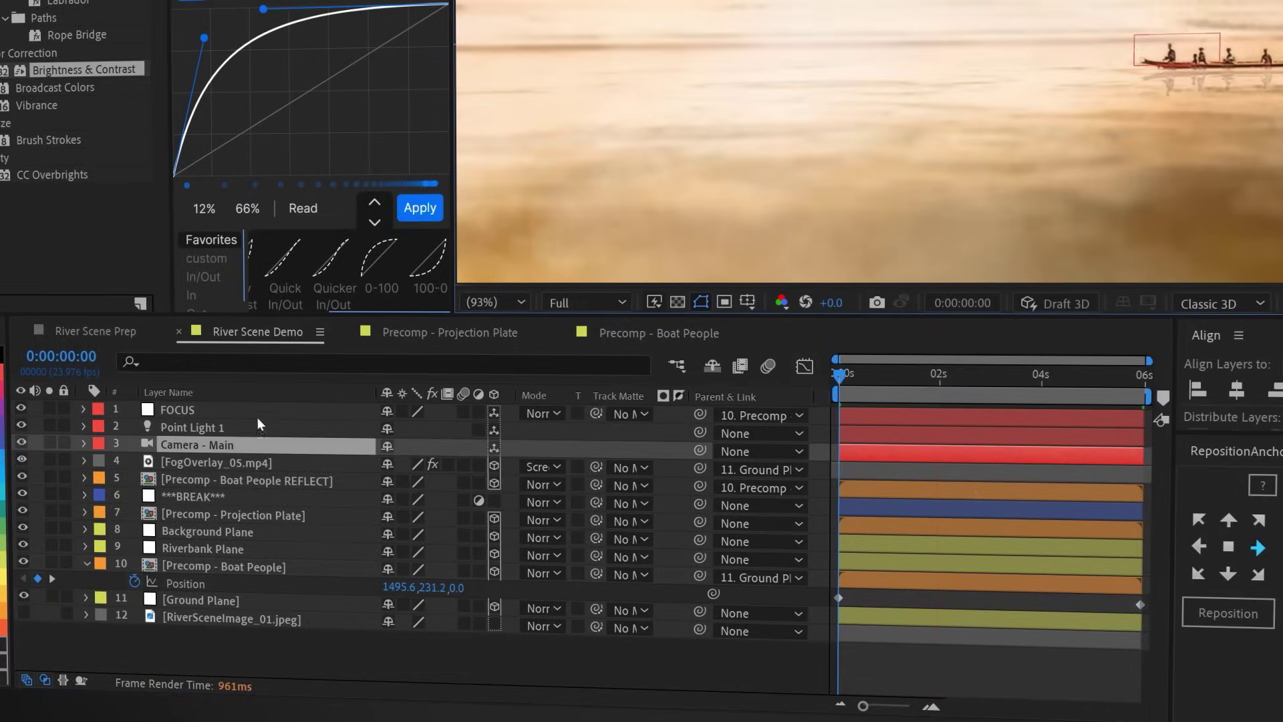
left_click(85, 442)
left_click(133, 444)
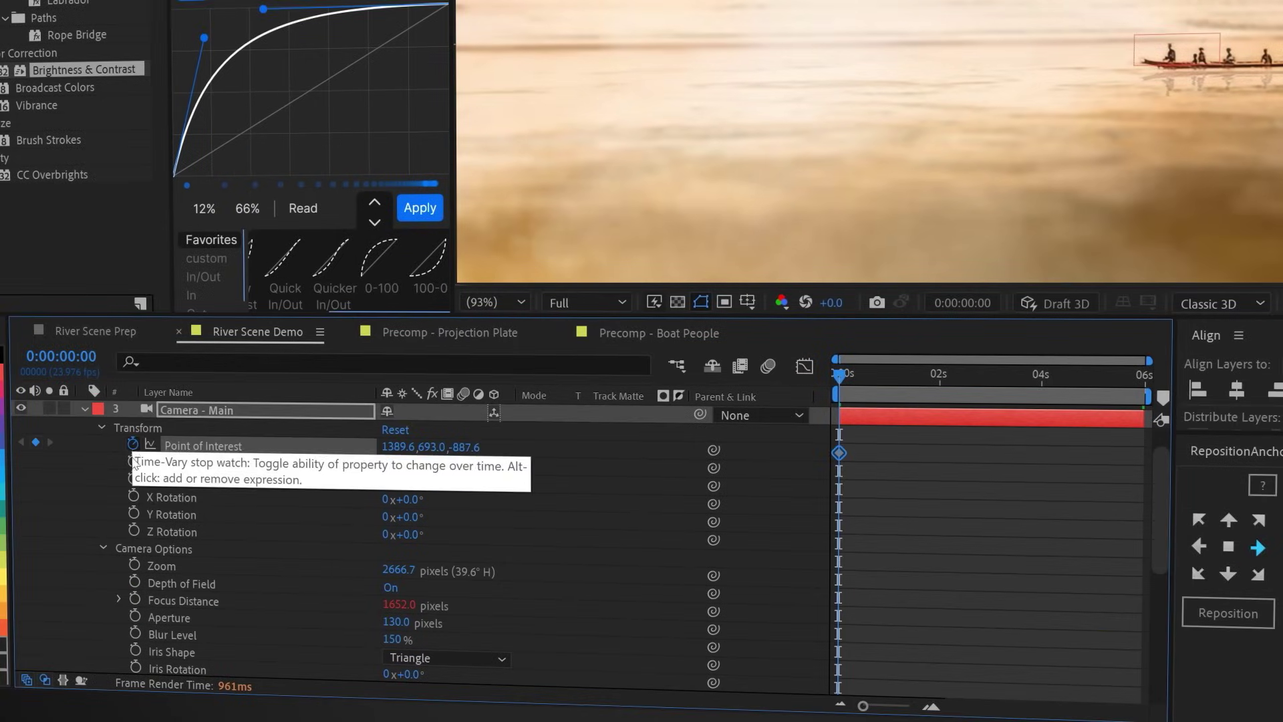
left_click(133, 461)
left_click_drag(869, 370, 1155, 382)
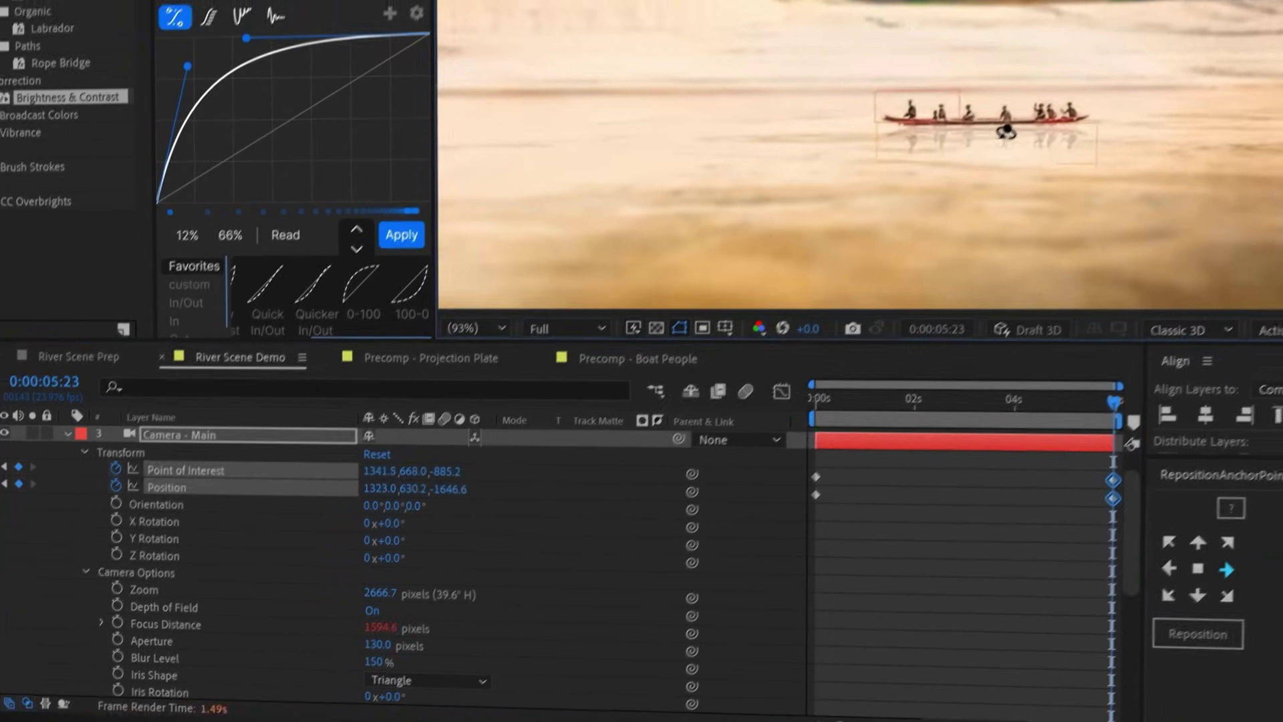
mouse_move(964, 96)
left_mouse_down()
mouse_move(1056, 47)
mouse_move(957, 114)
left_mouse_up()
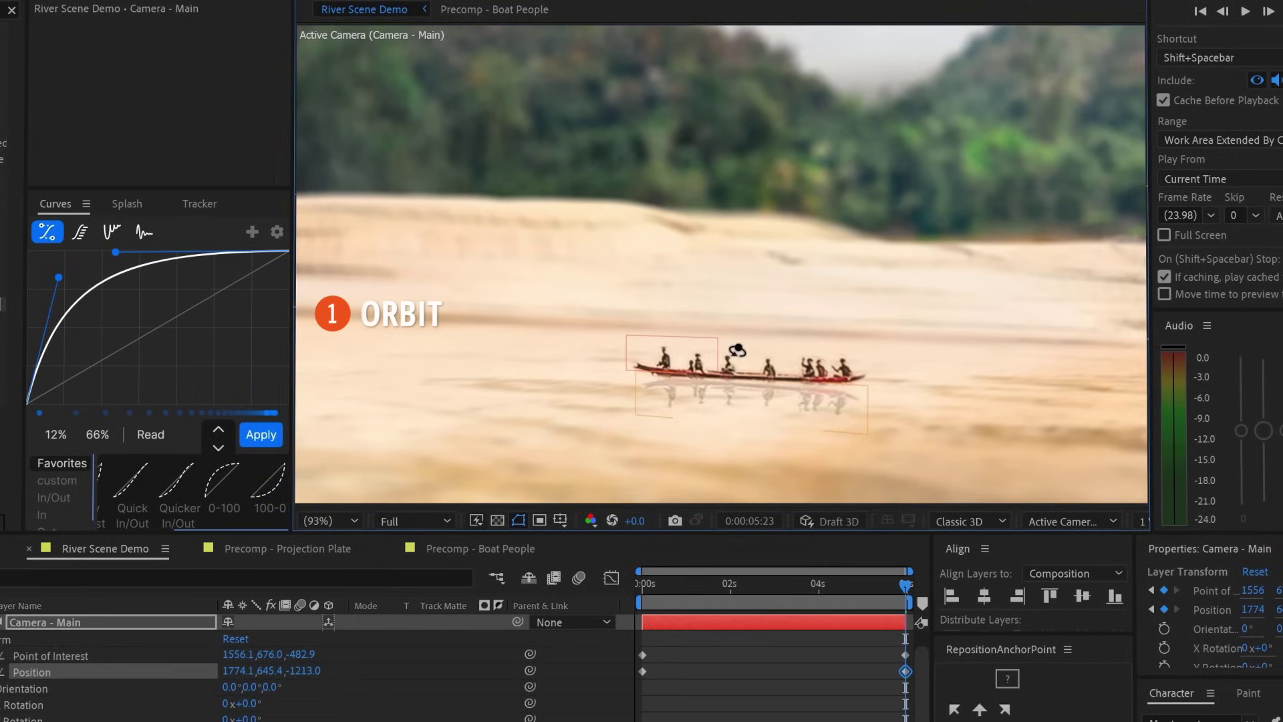
left_click_drag(754, 295, 755, 326)
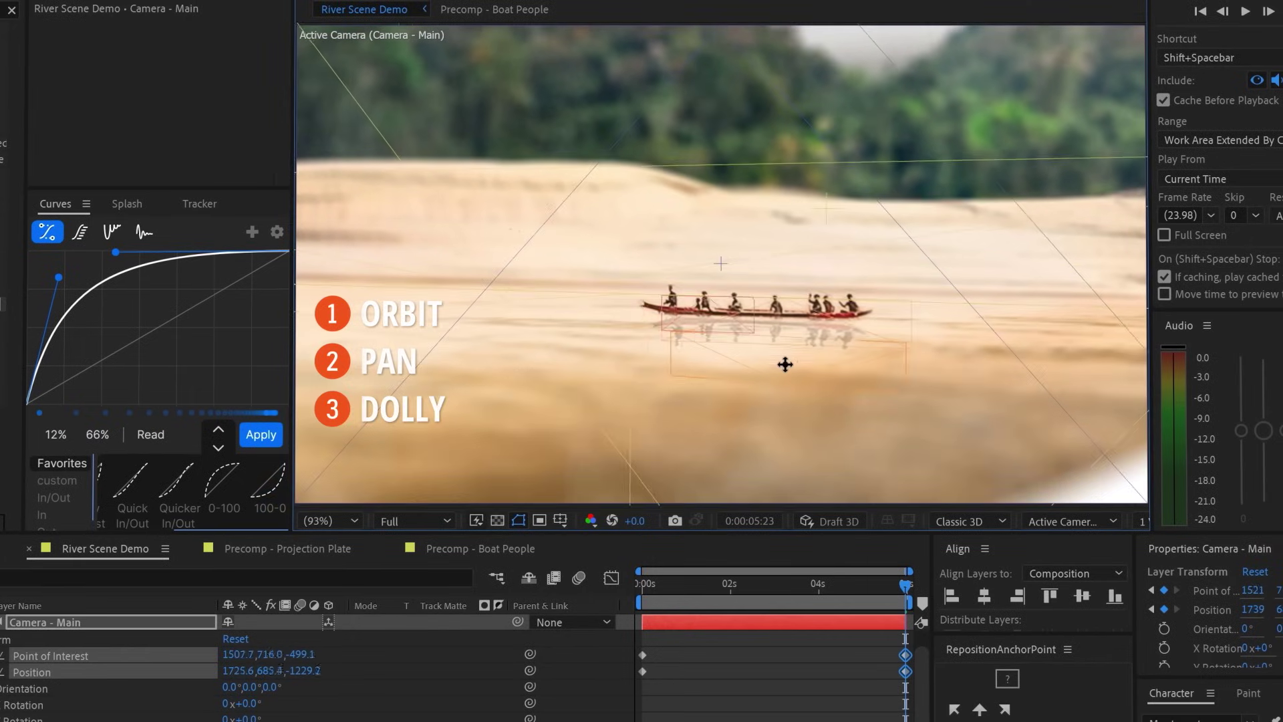
- Dolly the camera back for a wider opening frame at 0s and preview the shot
key("Home")
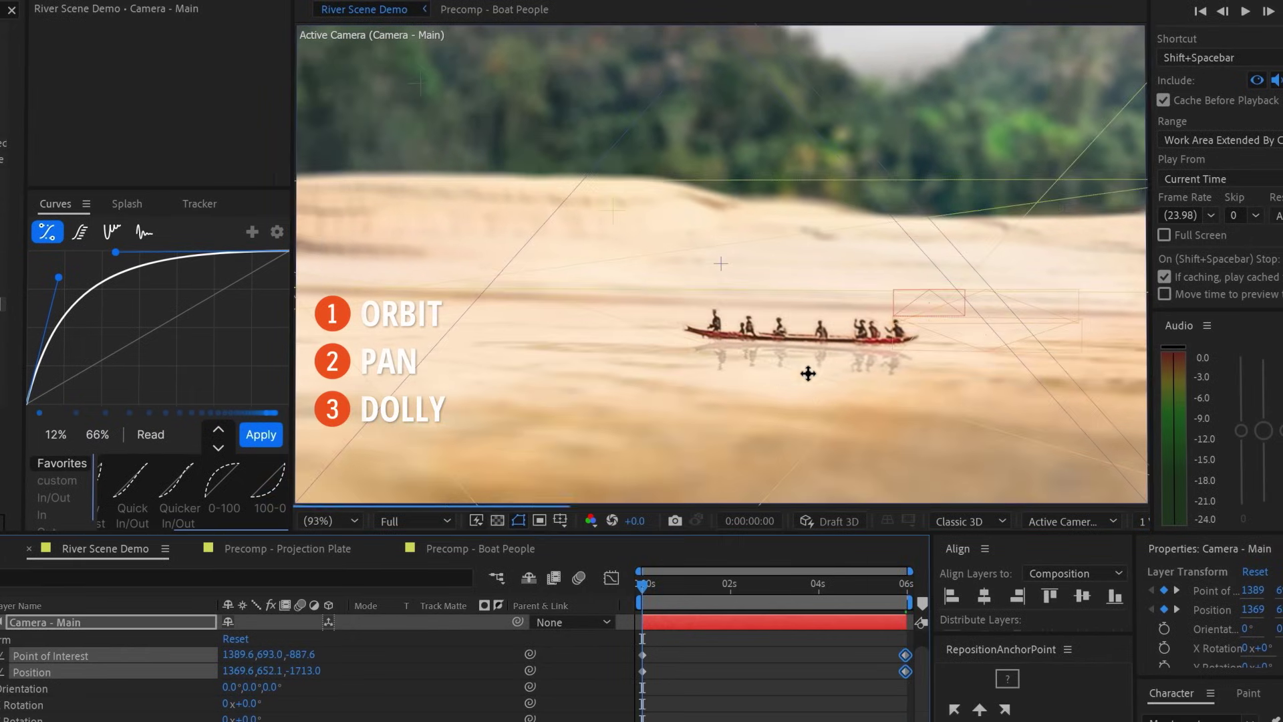
left_click_drag(808, 373, 818, 368)
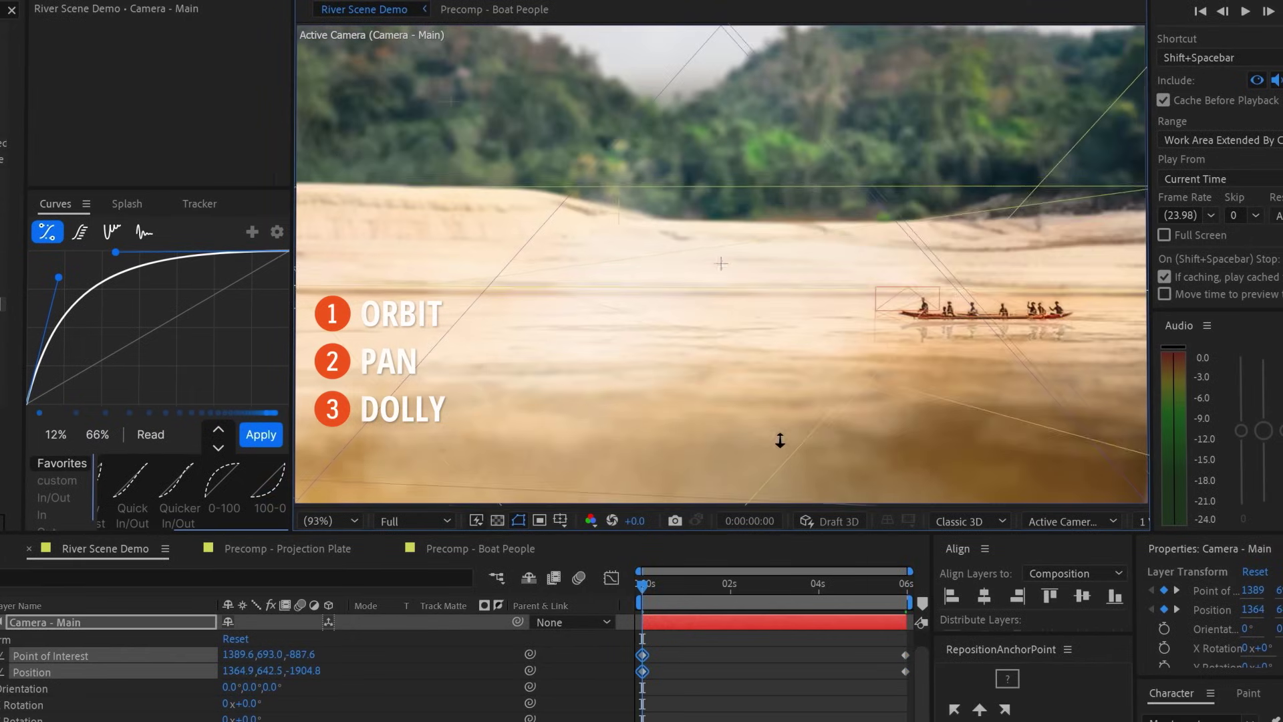
left_click_drag(780, 439, 828, 397)
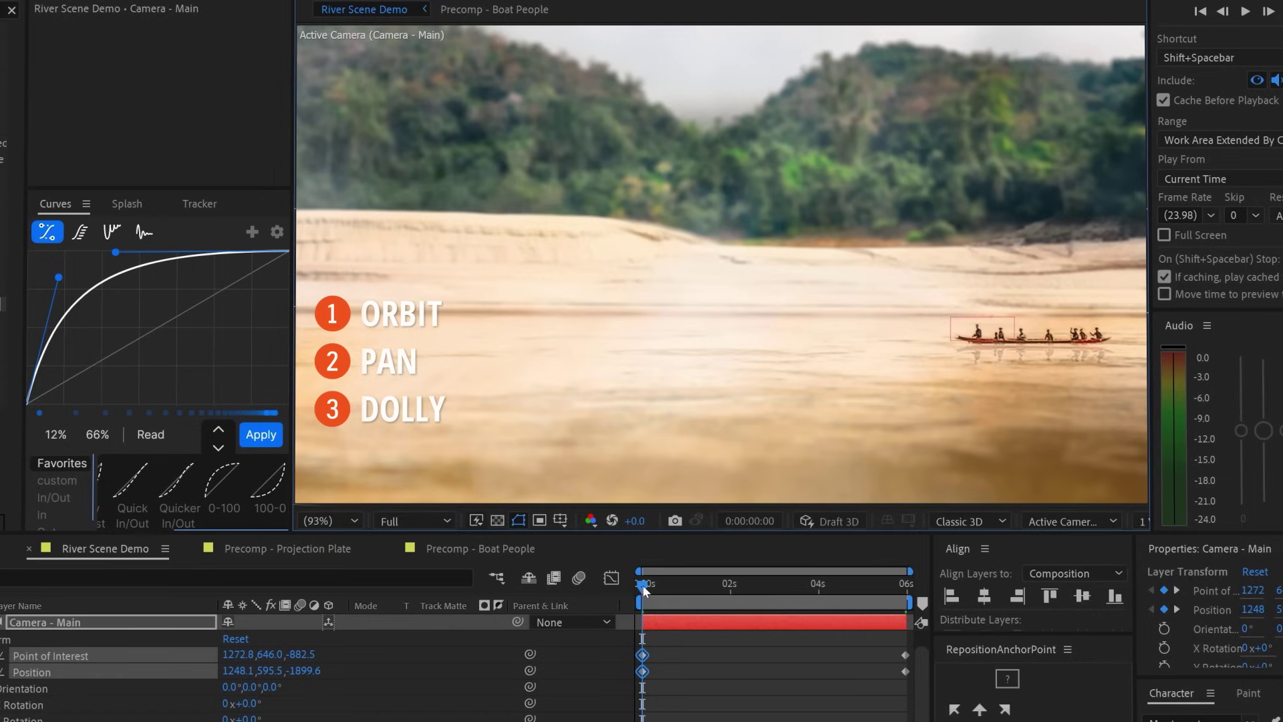
left_click_drag(645, 584, 871, 589)
key("shift+space")
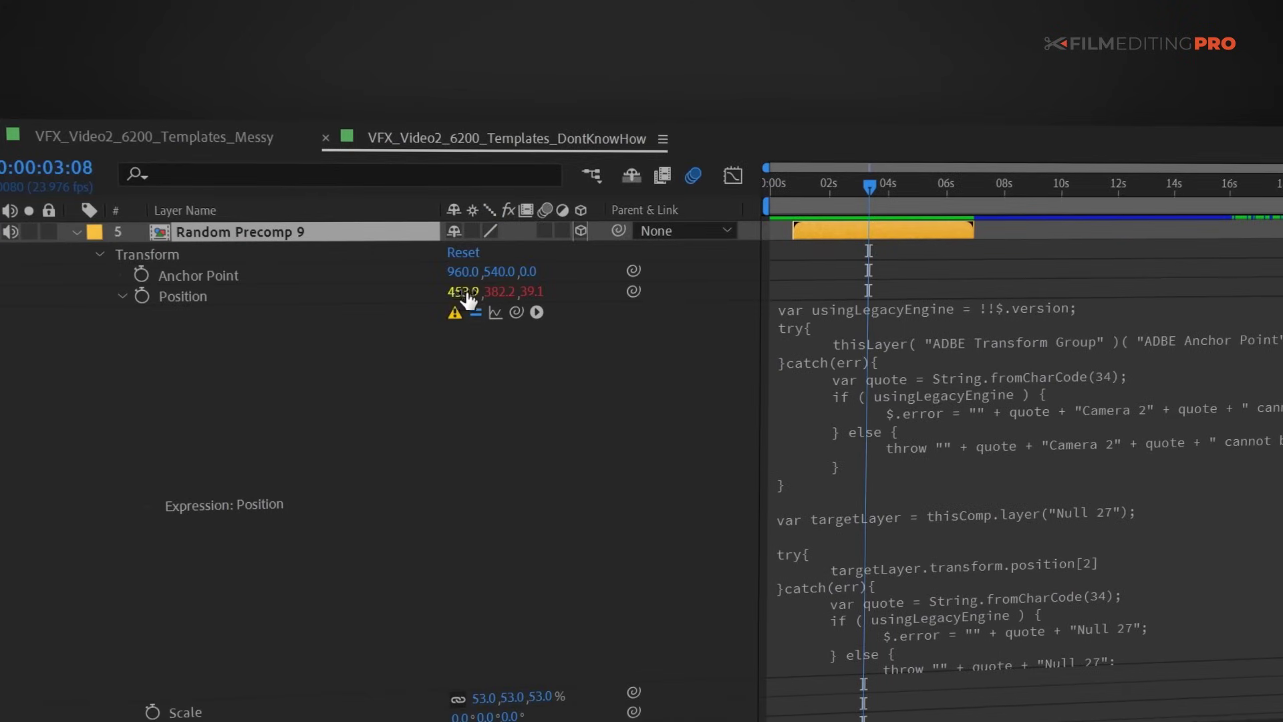
- Place the cursor inside Random Precomp 9's Position expression text
left_click(832, 344)
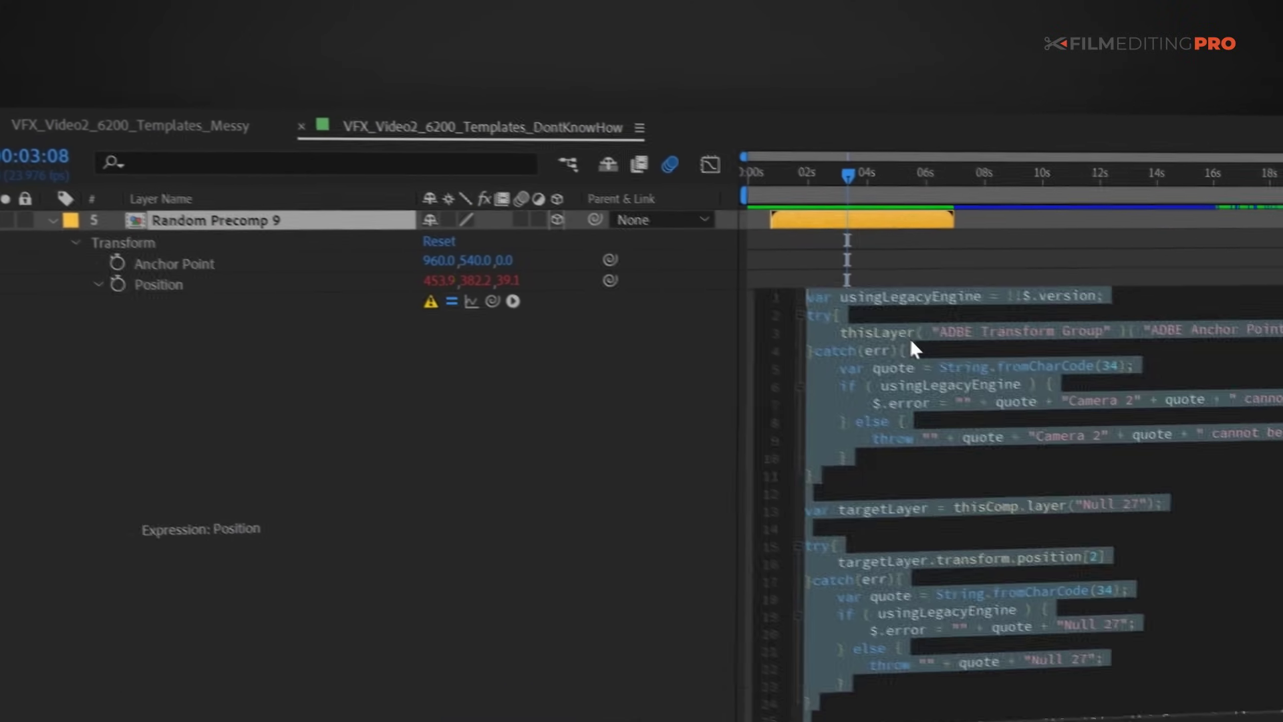
left_click(886, 345)
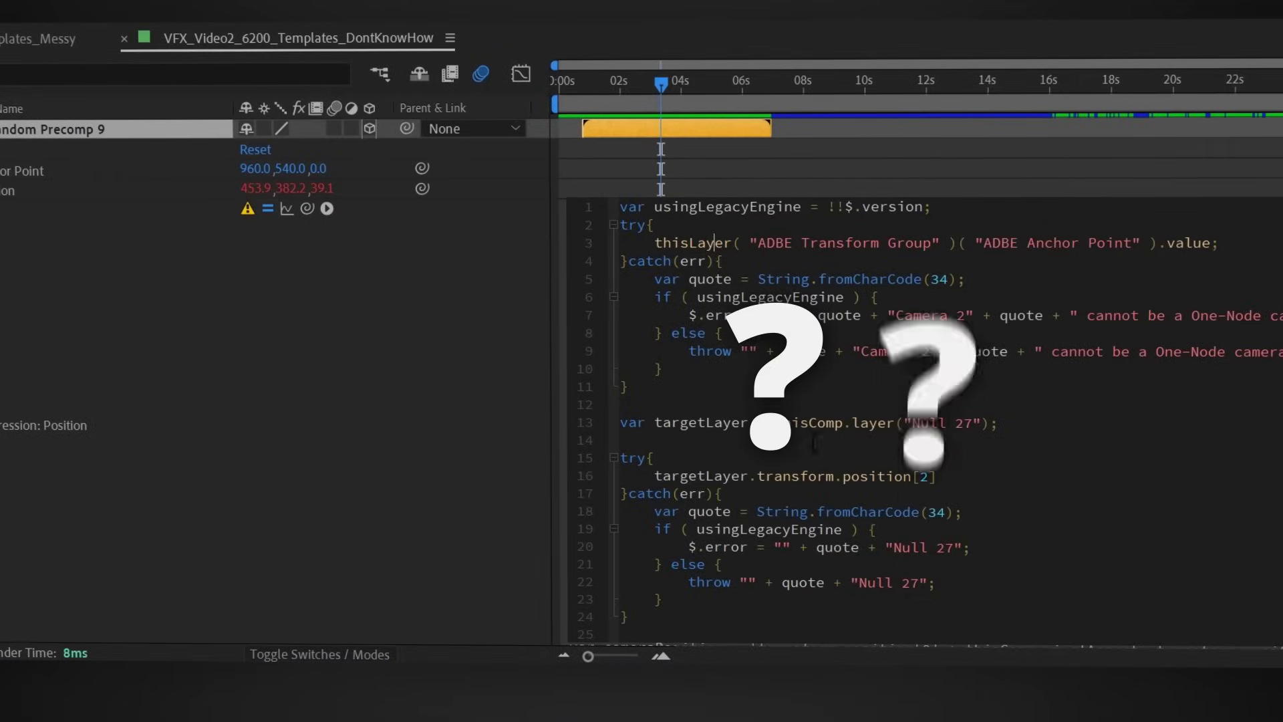